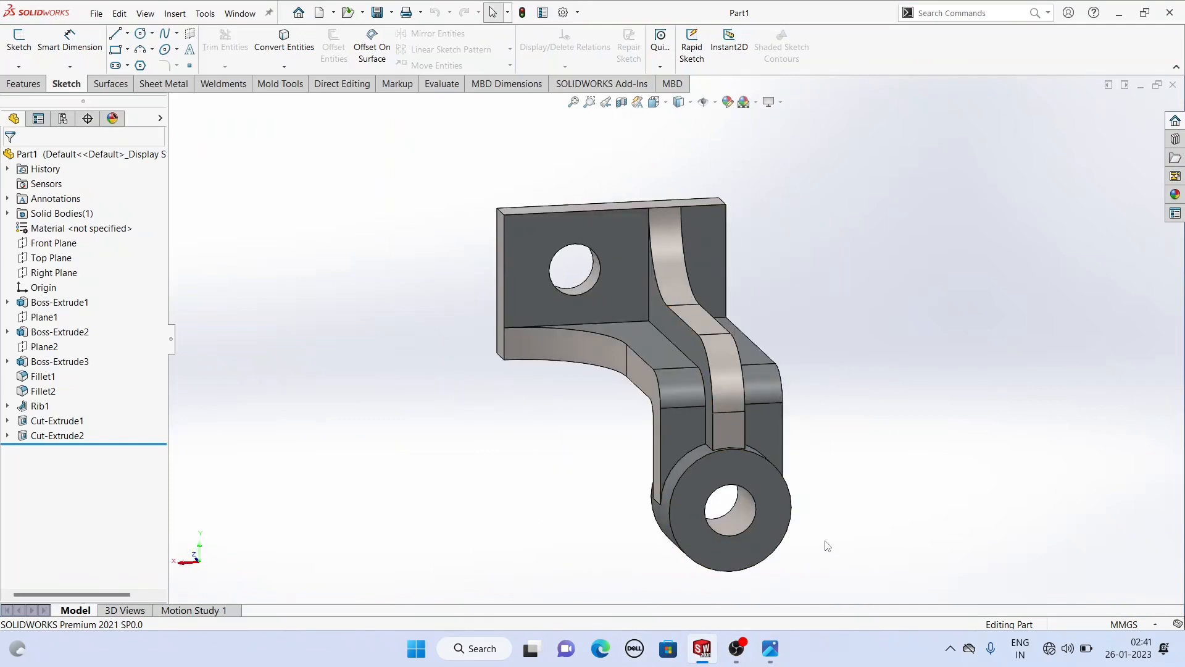
Check the dimensioned bracket drawing, then close the finished bracket model and create a new part document.
middle_click_drag(827, 545, 803, 543)
left_click(770, 648)
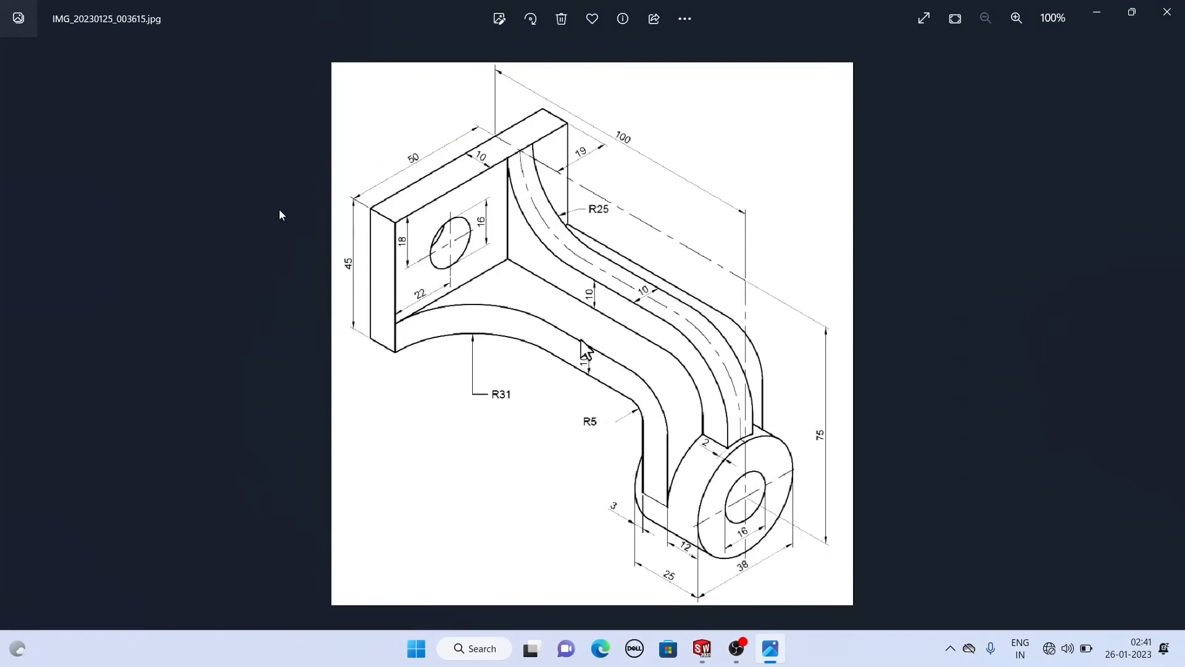
left_click(1099, 12)
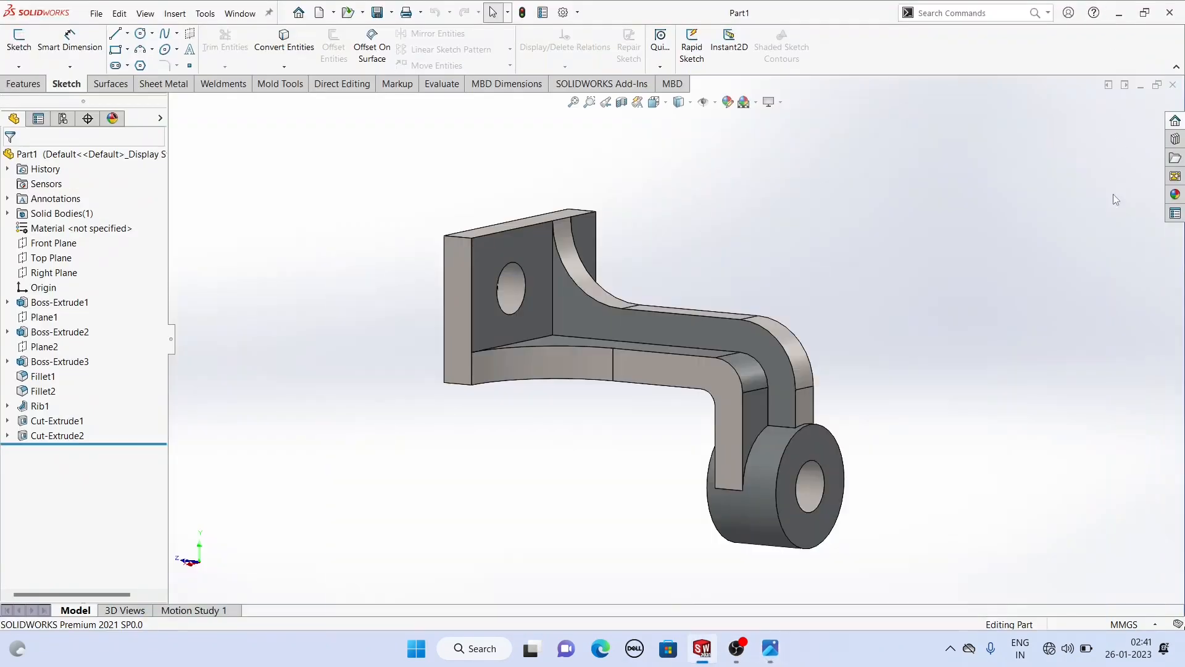
left_click(1173, 84)
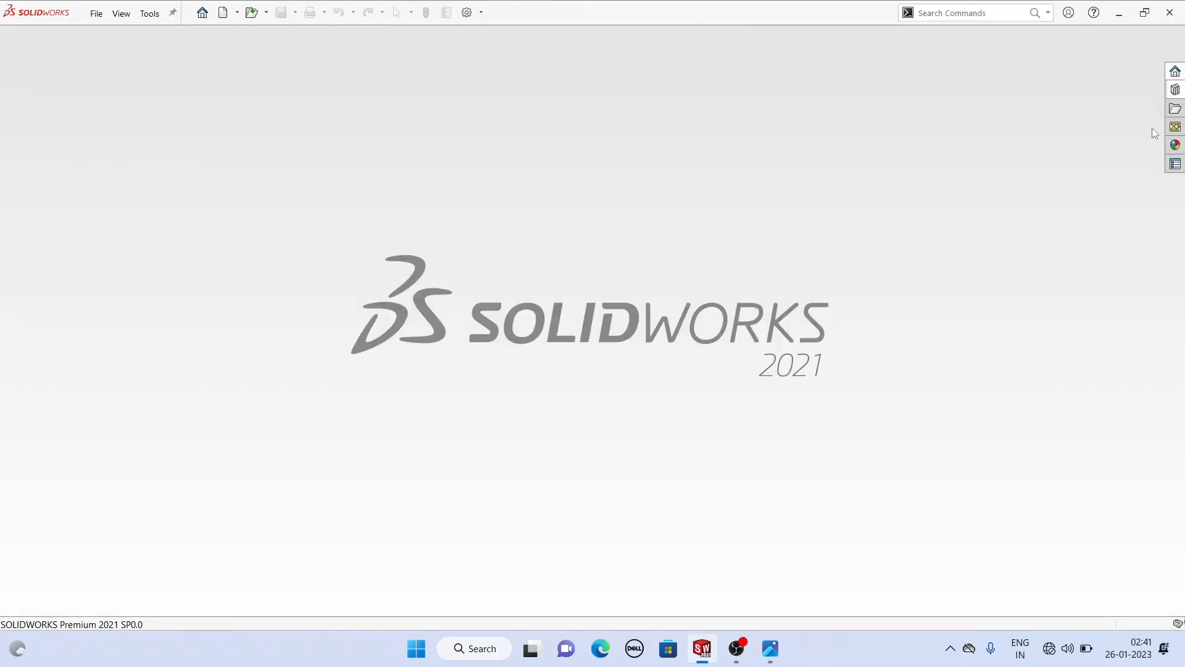
left_click(98, 14)
left_click(117, 36)
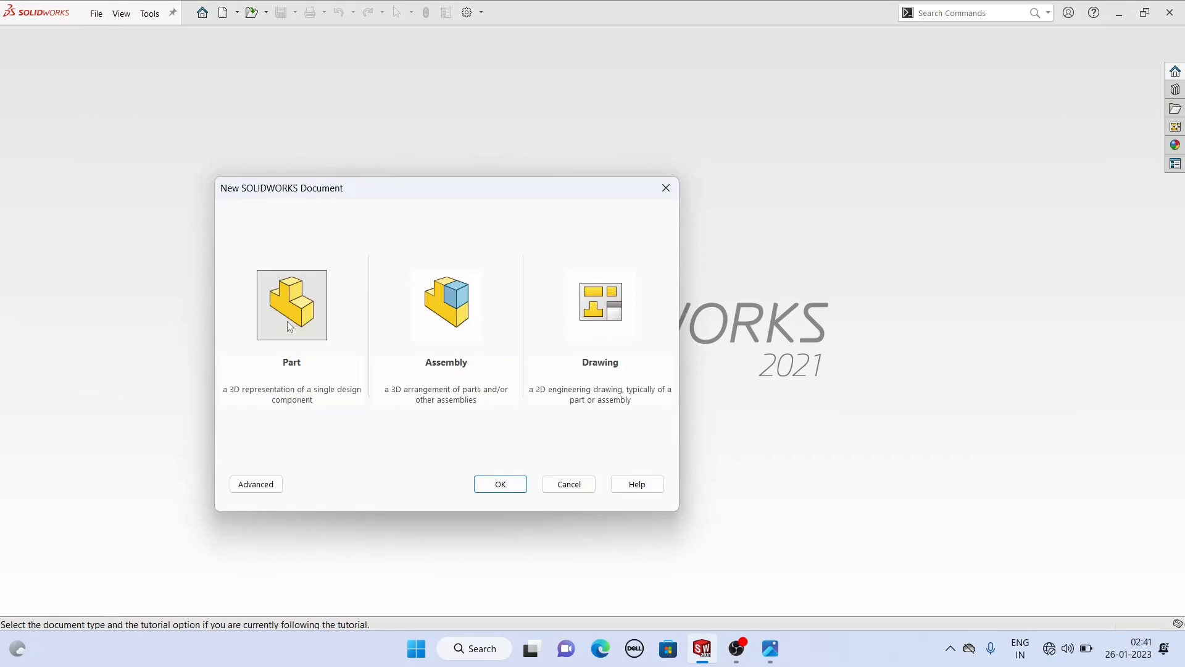
left_click(490, 487)
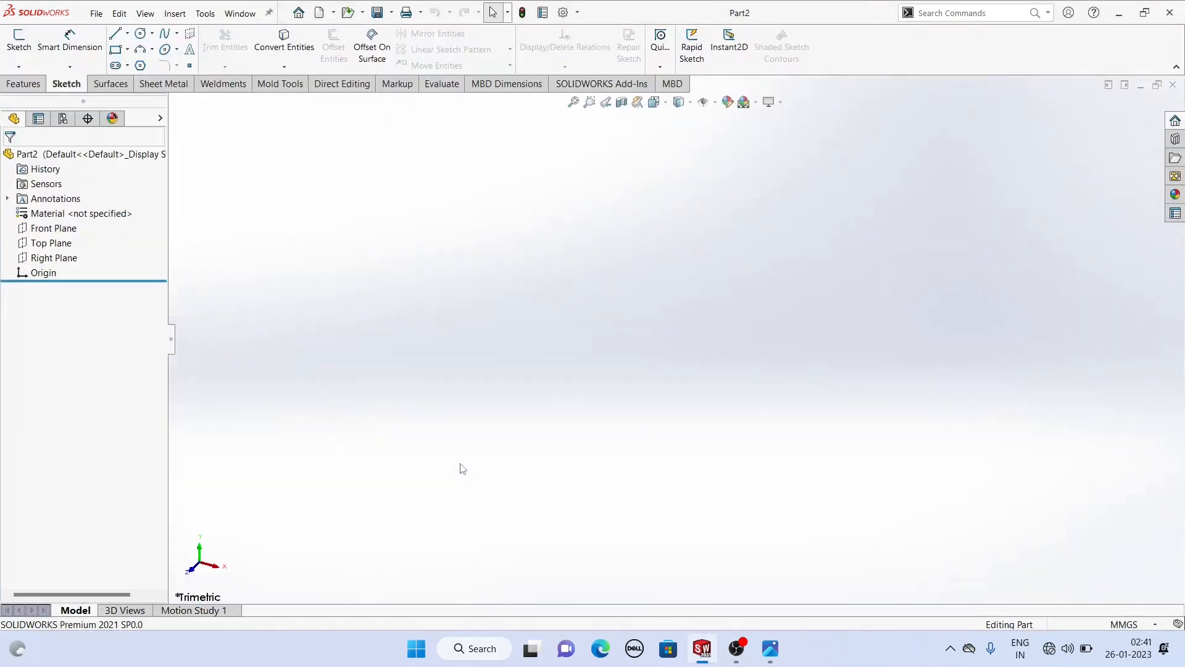
Sketch a corner rectangle from the origin on the Front Plane, about 17 mm wide and 66 mm high.
key("alt+Tab")
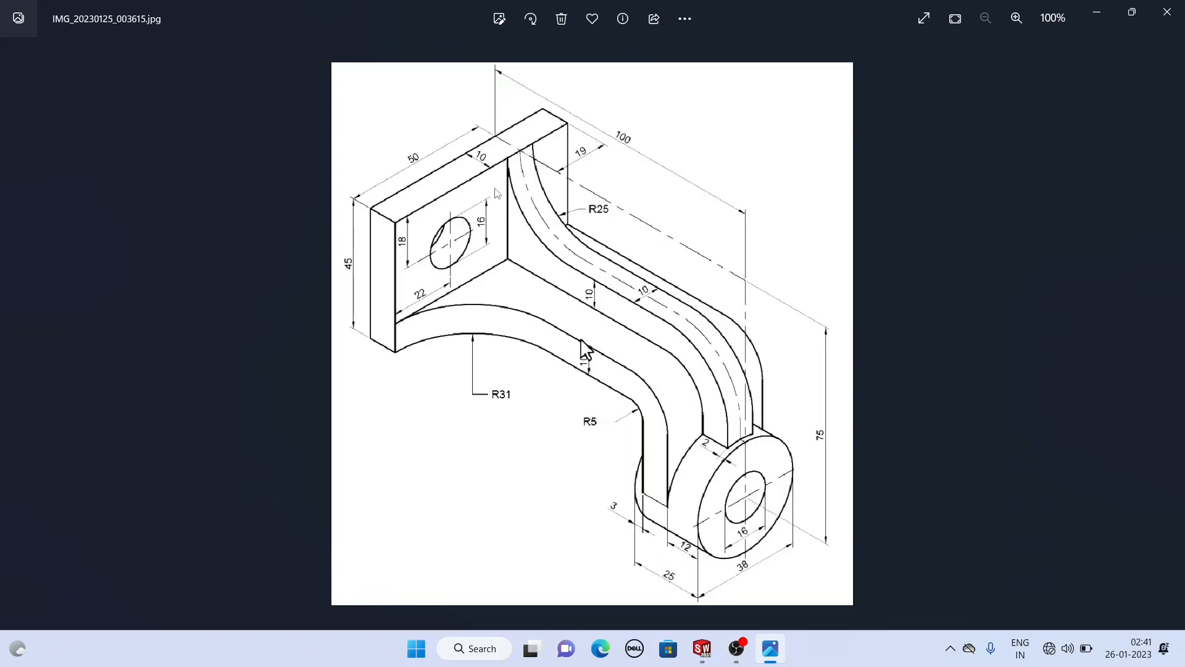
left_click(1097, 14)
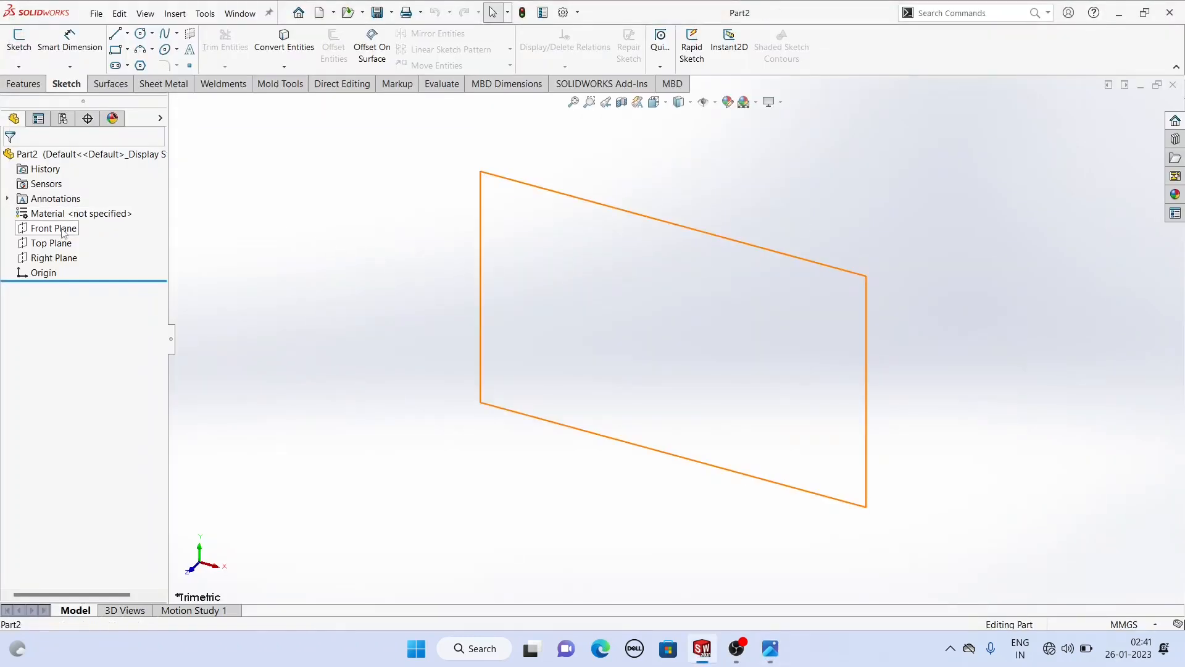
left_click(62, 229)
left_click(73, 211)
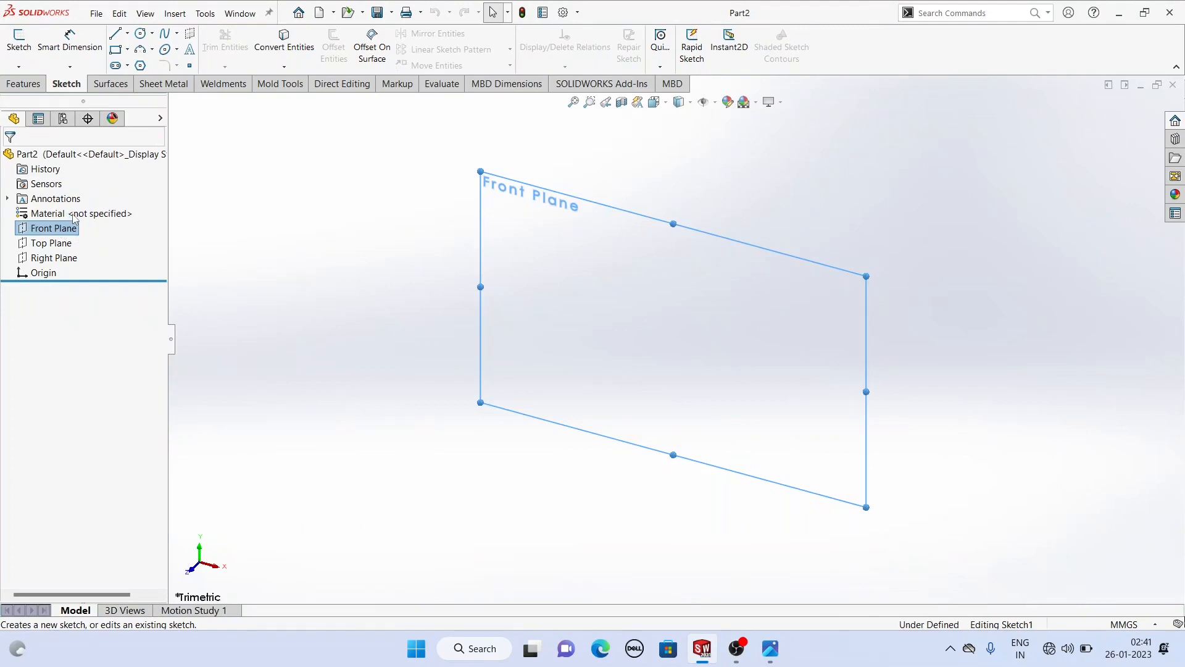
left_click(116, 51)
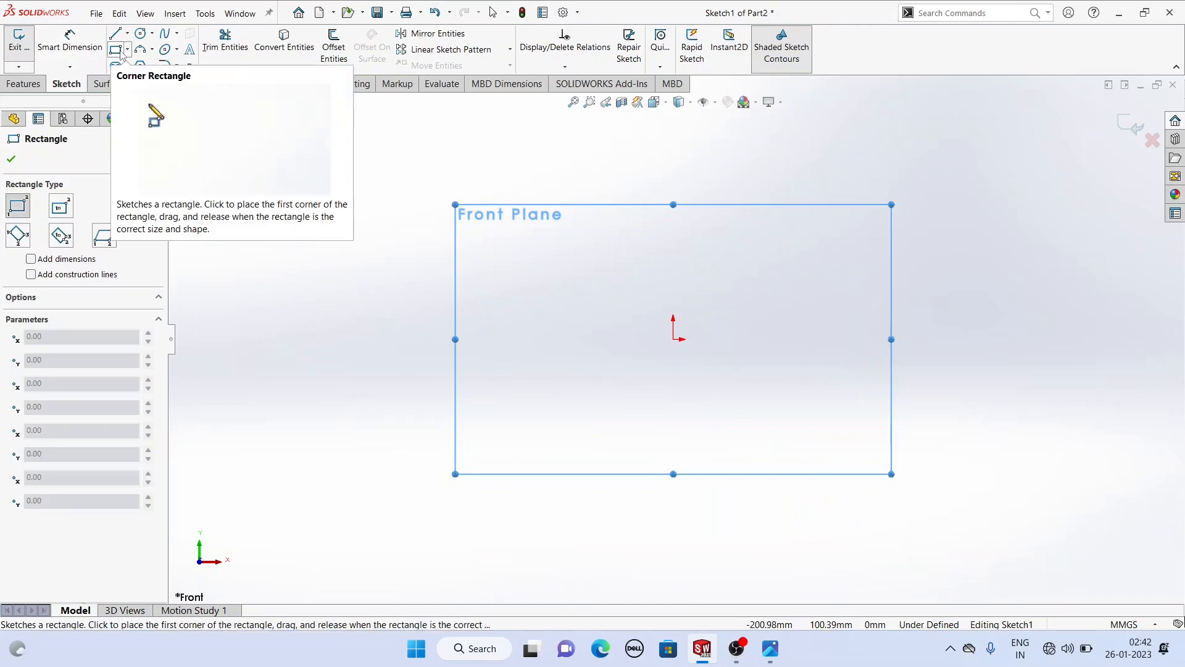
left_click(672, 339)
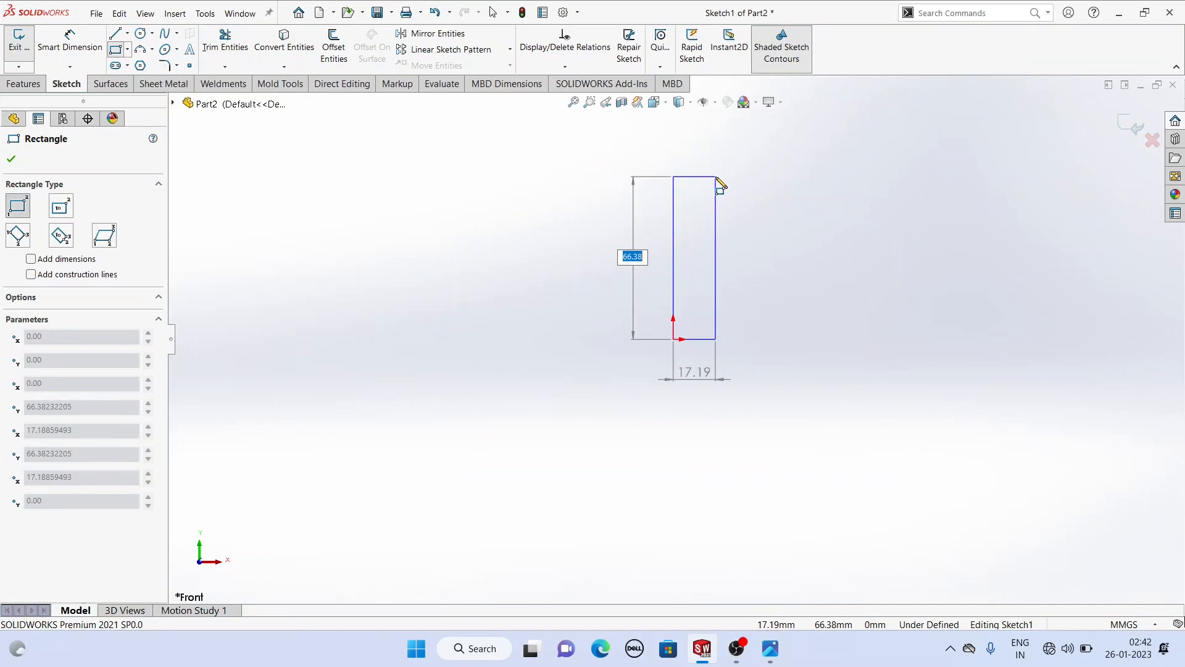
left_click(716, 179)
key("z")
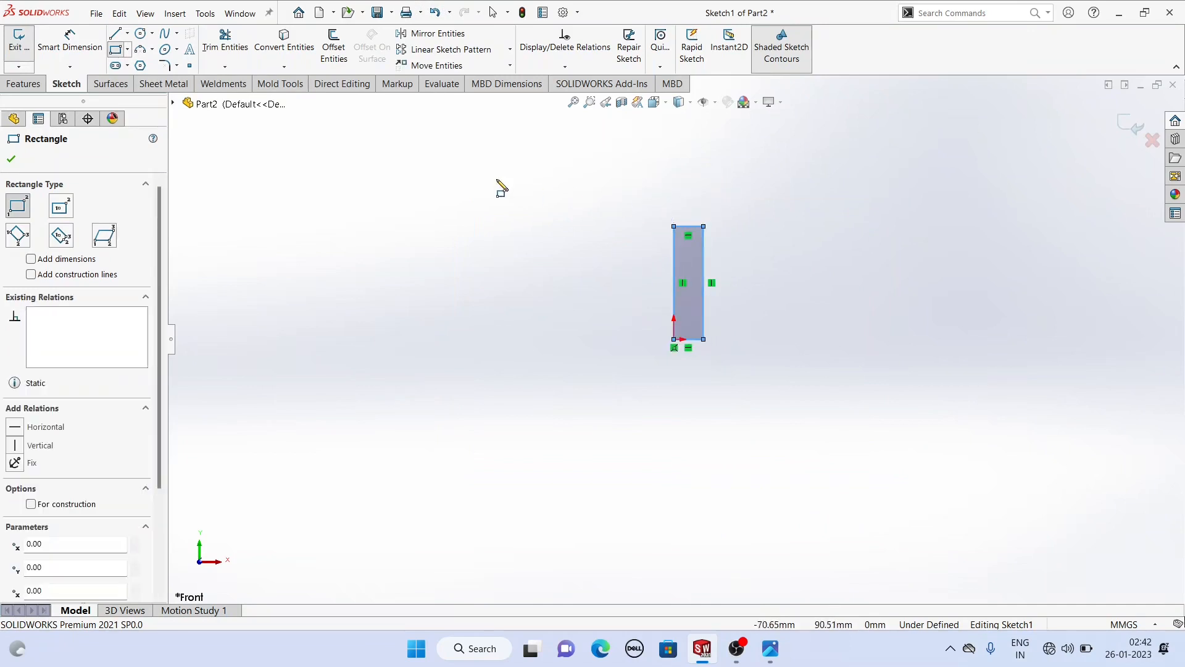
Dimension the rectangle to 45 mm high and 10 mm wide.
left_click(72, 47)
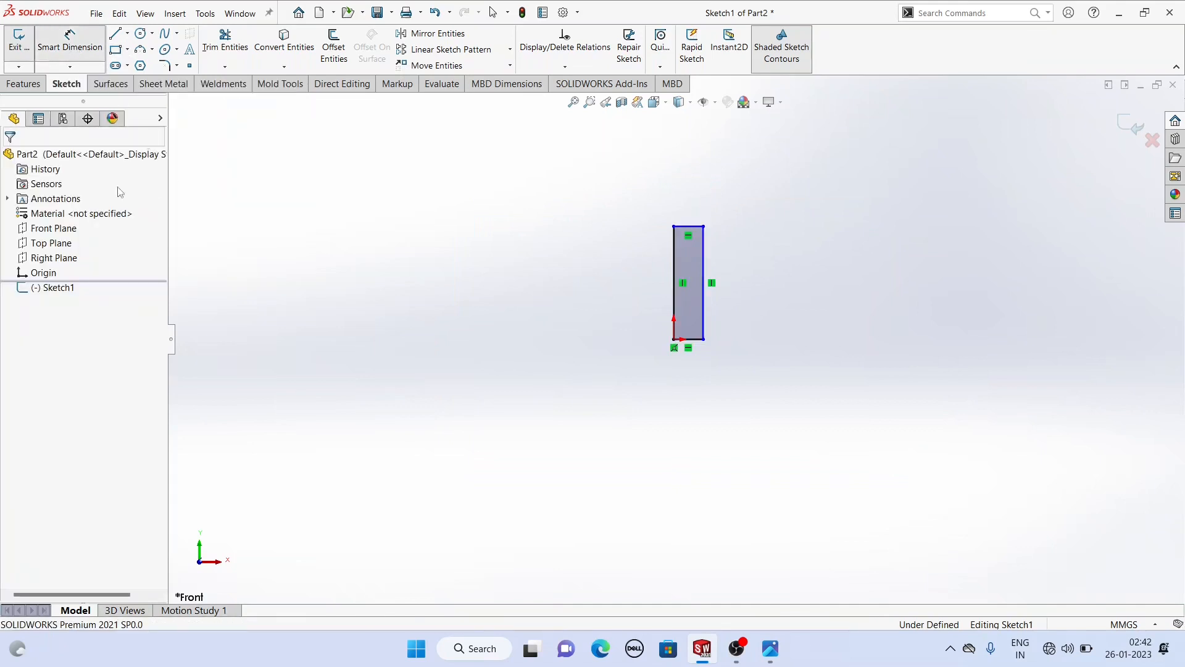
scroll(707, 241, "down", 2)
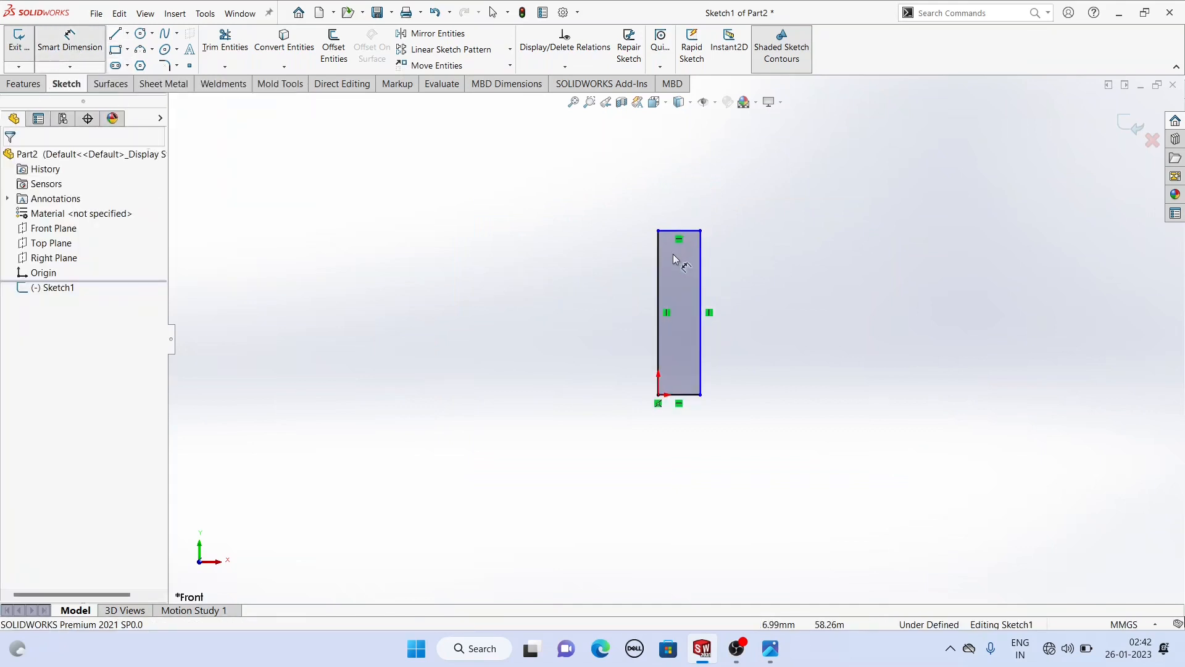
left_click(658, 289)
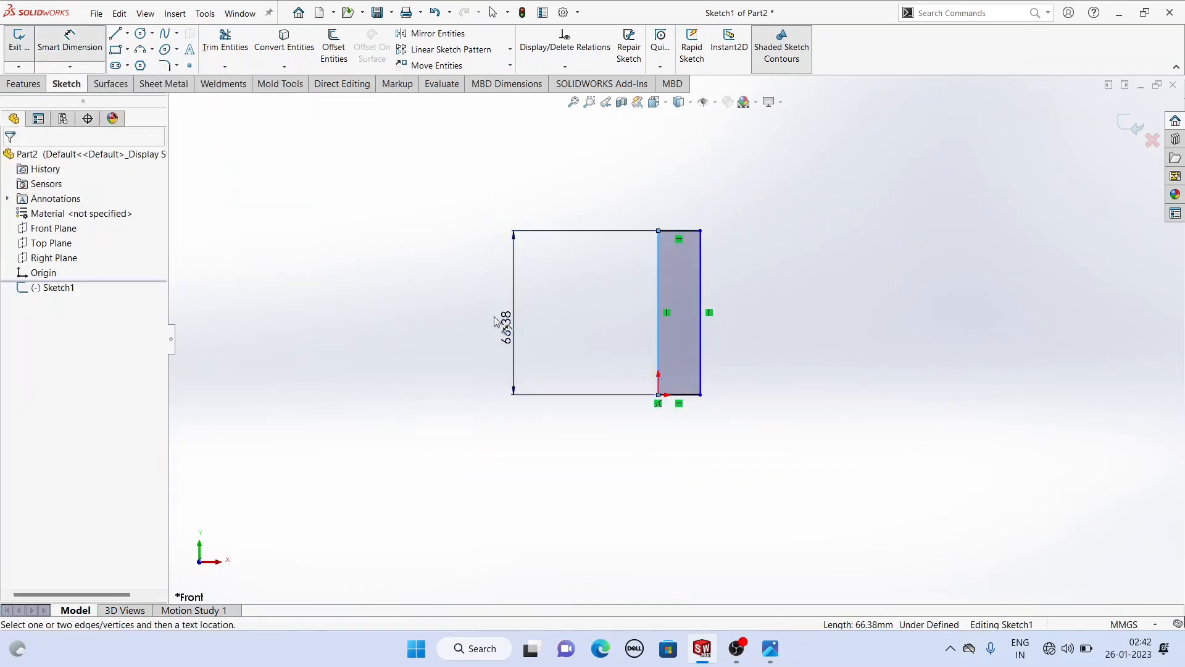
left_click(496, 320)
type("45")
key("Return")
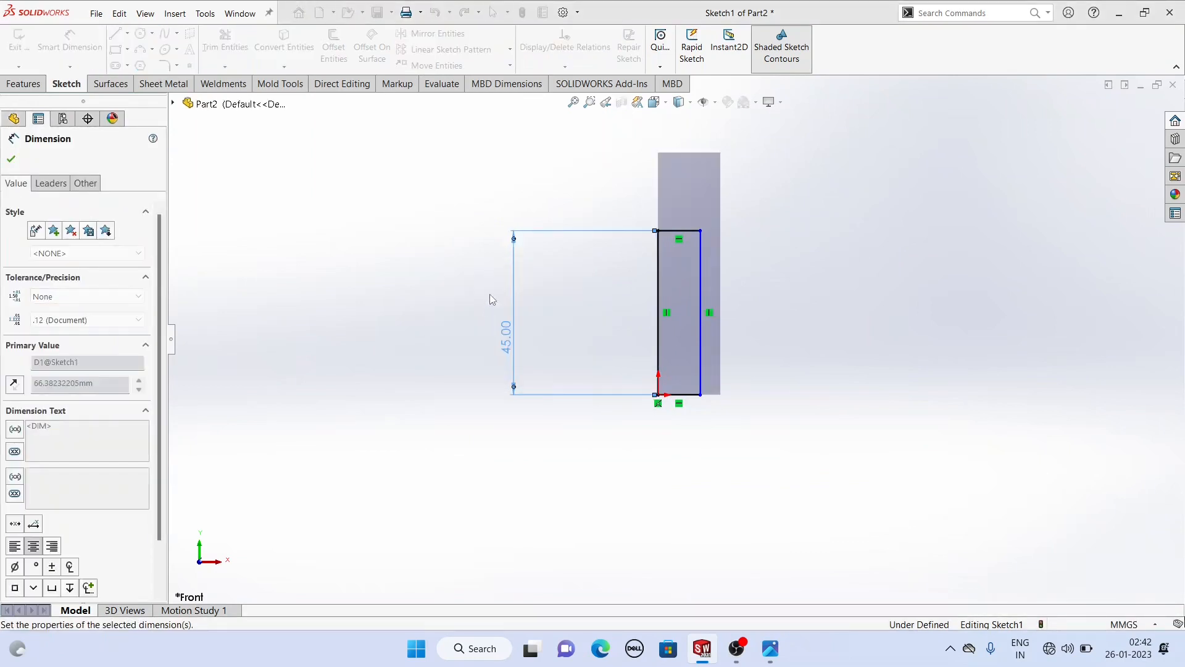
left_click(679, 232)
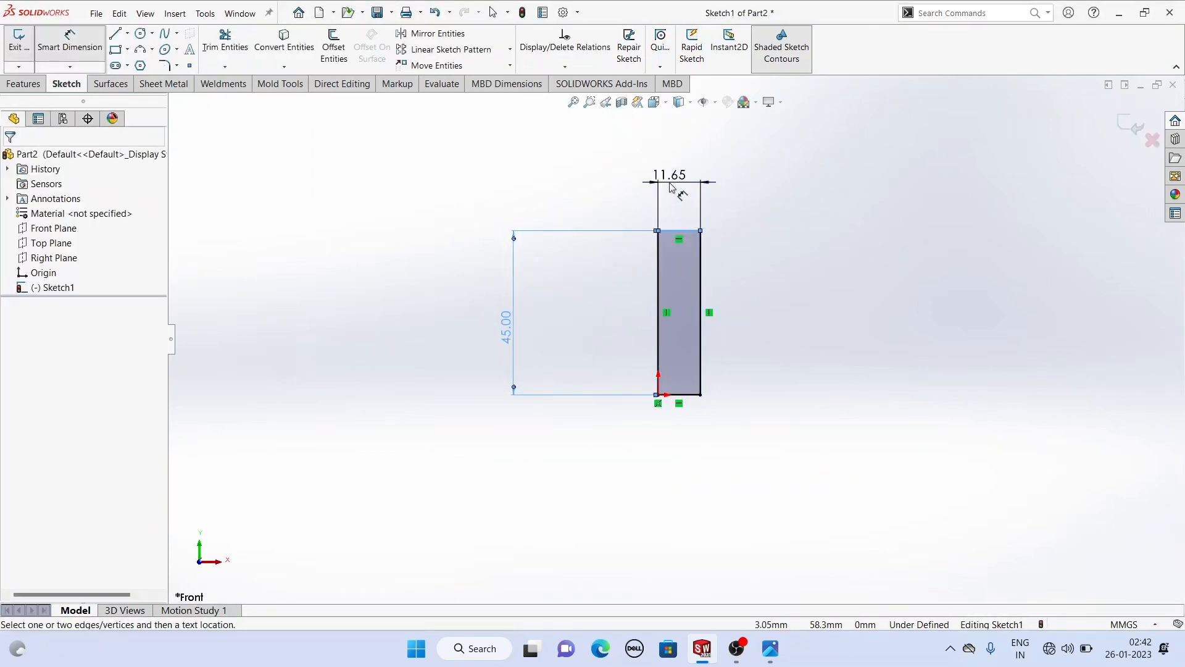
left_click(671, 185)
type("10")
key("Return")
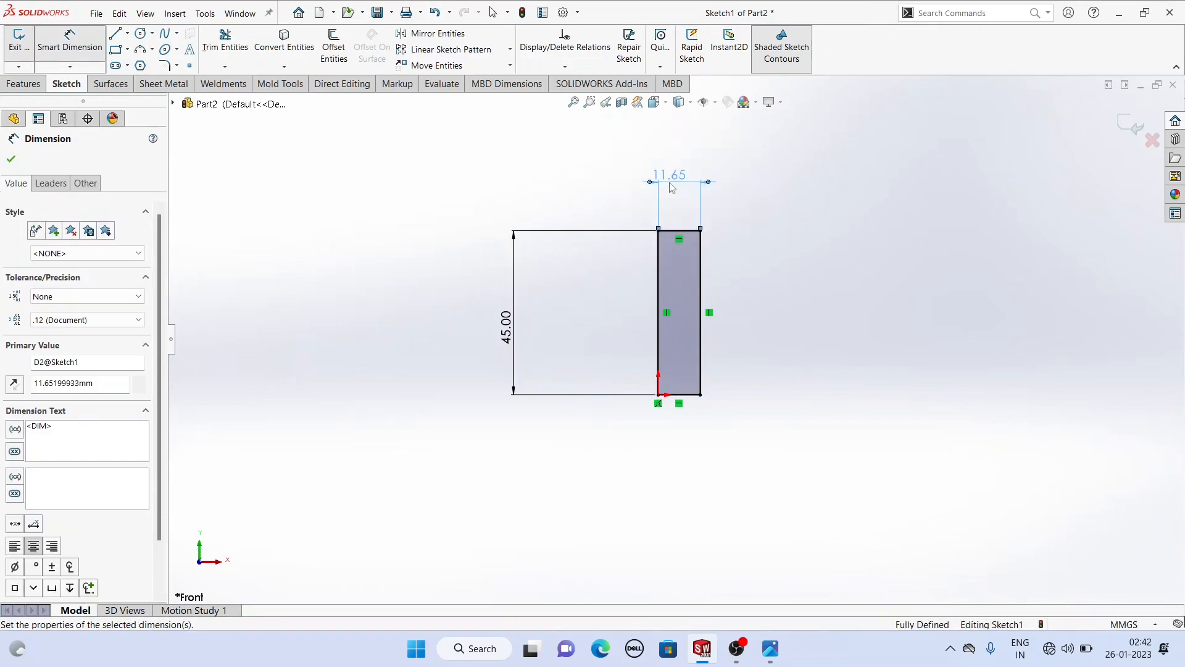
Extrude the rectangle as a blind boss 69 mm deep in the reversed direction.
left_click(23, 83)
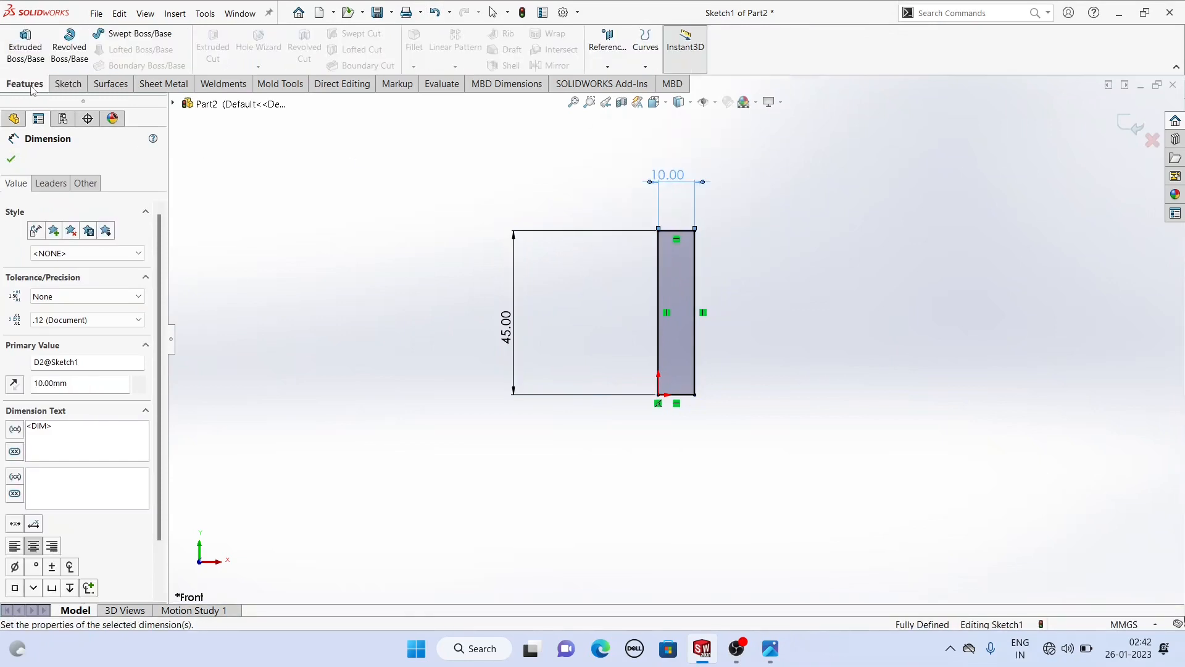
left_click(25, 41)
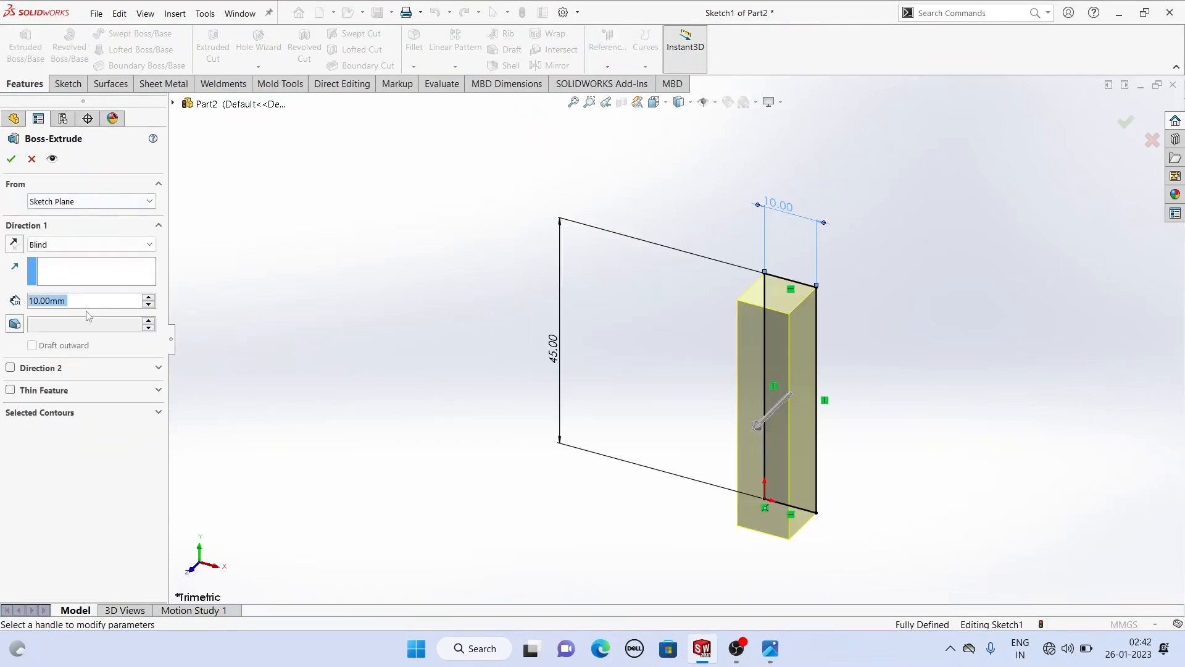
type("69")
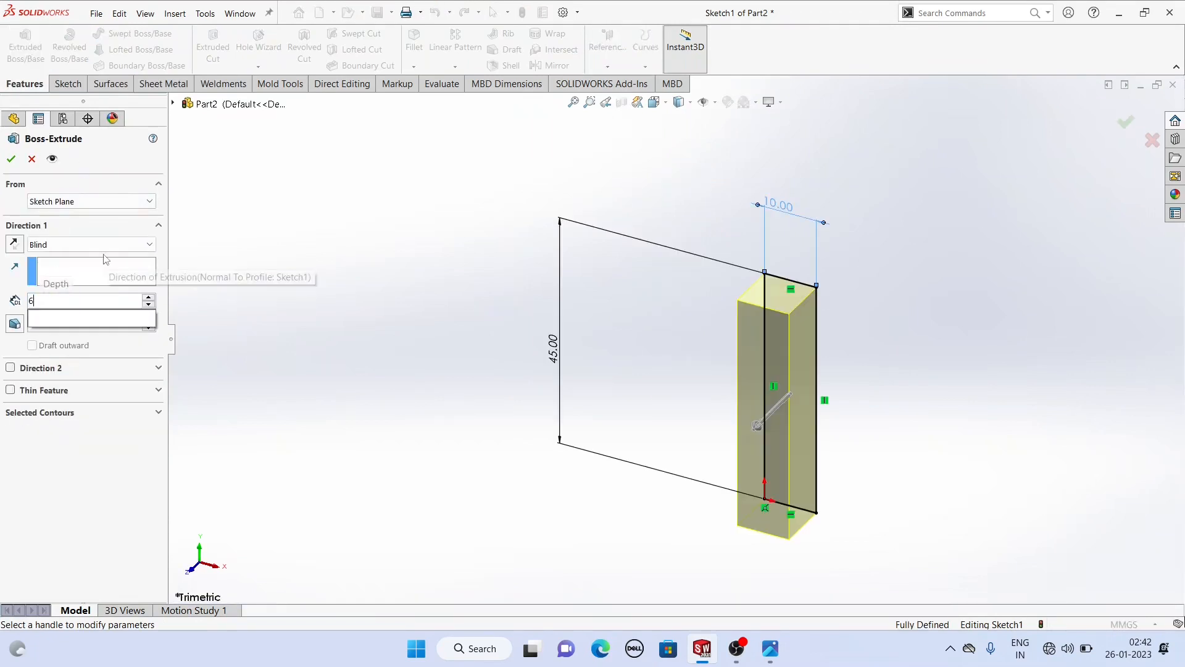
key("Return")
middle_click_drag(502, 258, 702, 324)
scroll(701, 319, "up", 3)
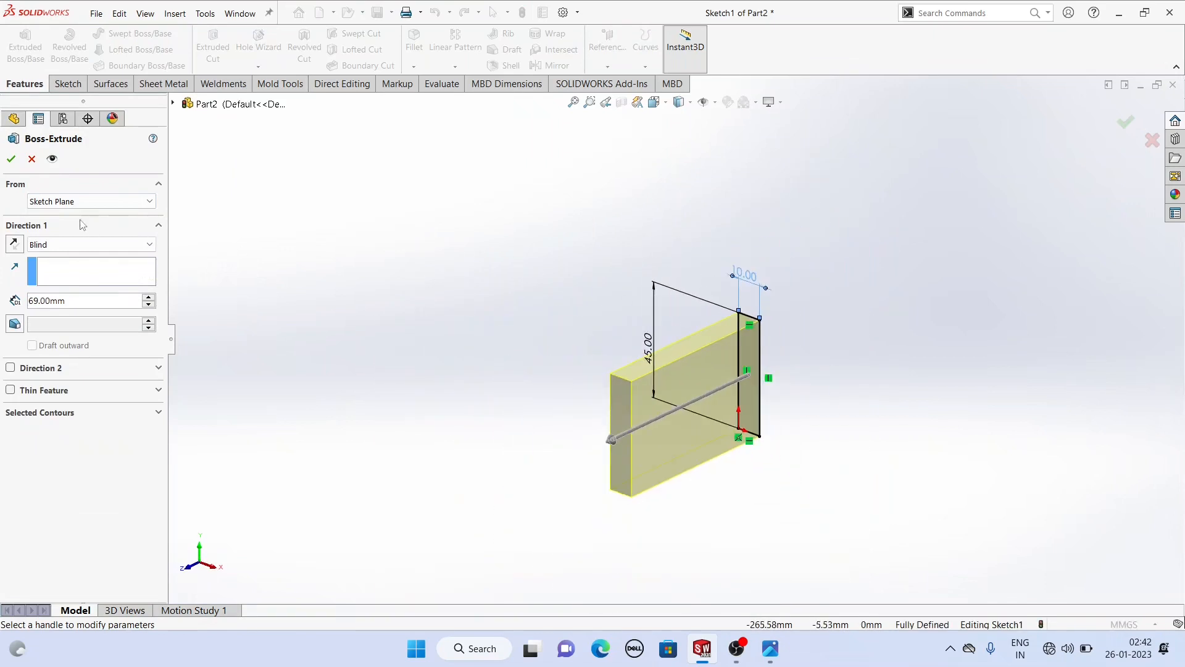
left_click(15, 245)
scroll(939, 343, "down", 3)
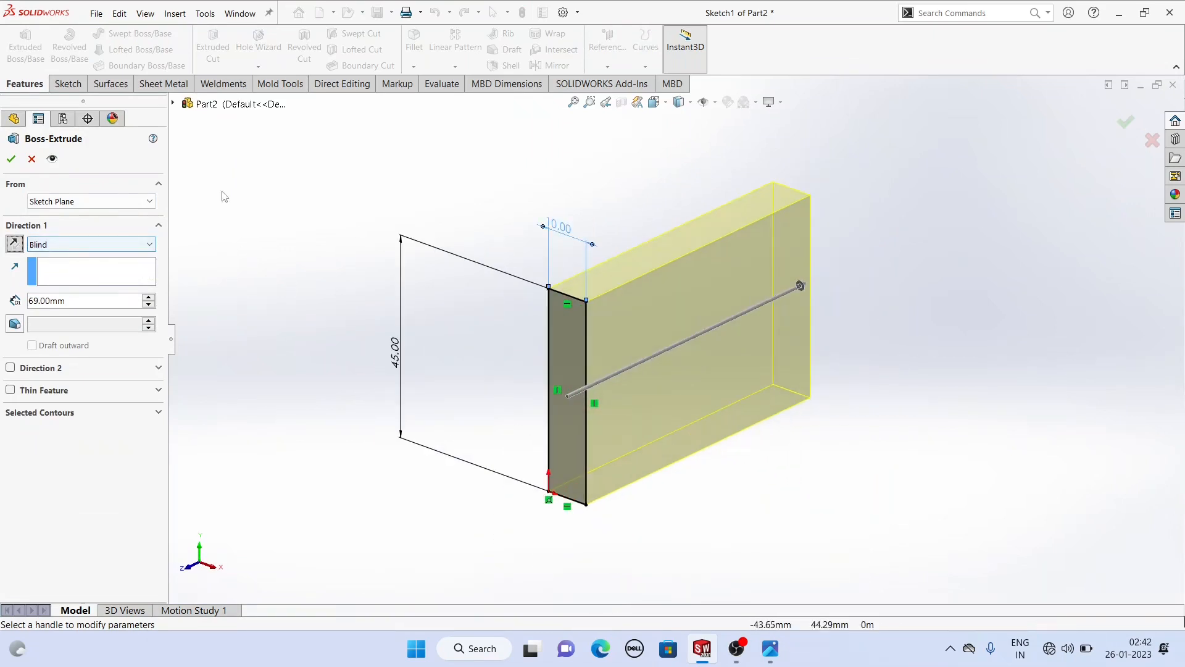
left_click(9, 159)
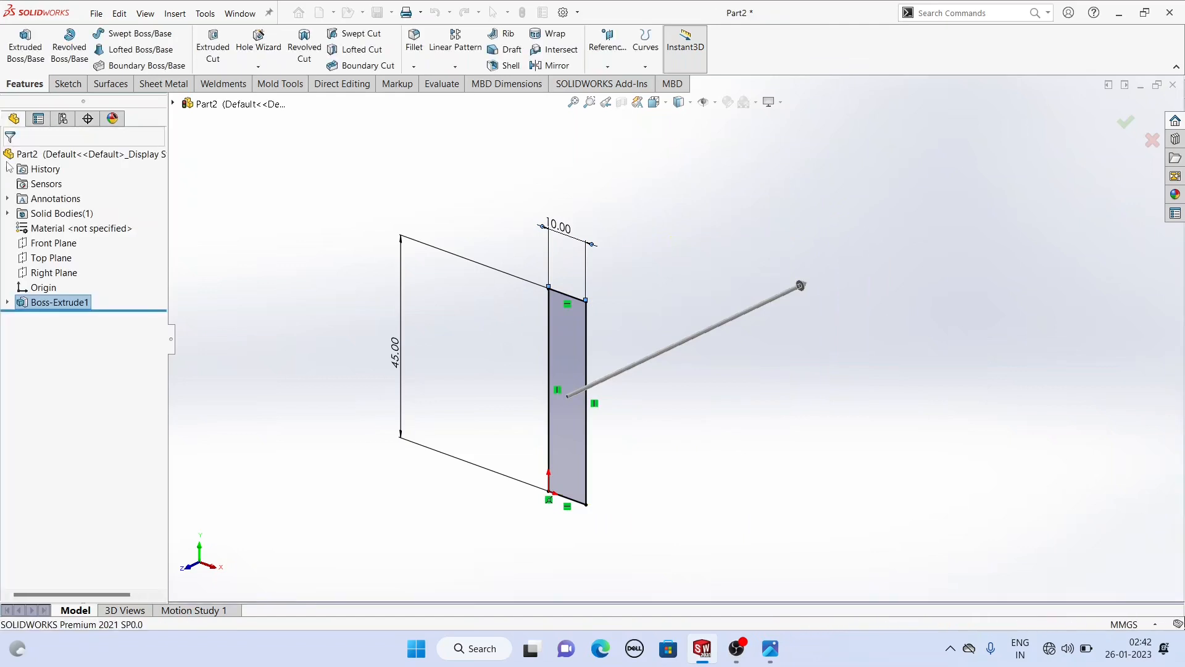
left_click(53, 242)
left_click(406, 245)
scroll(743, 395, "up", 1)
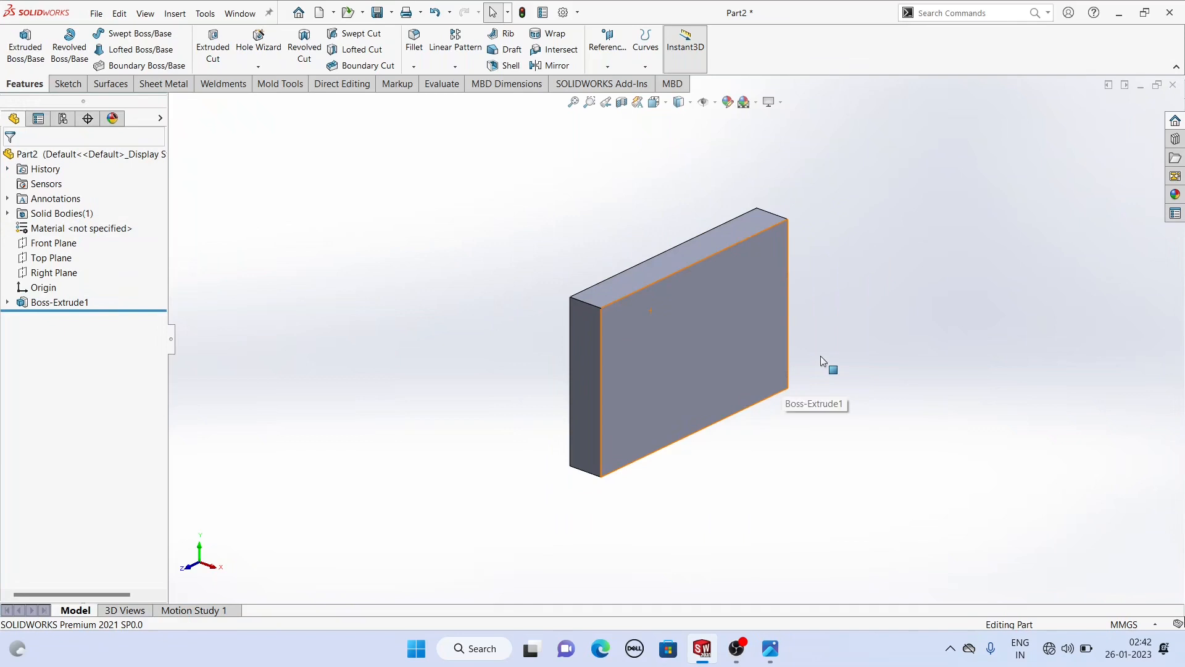
scroll(820, 356, "down", 1)
scroll(793, 468, "up", 1)
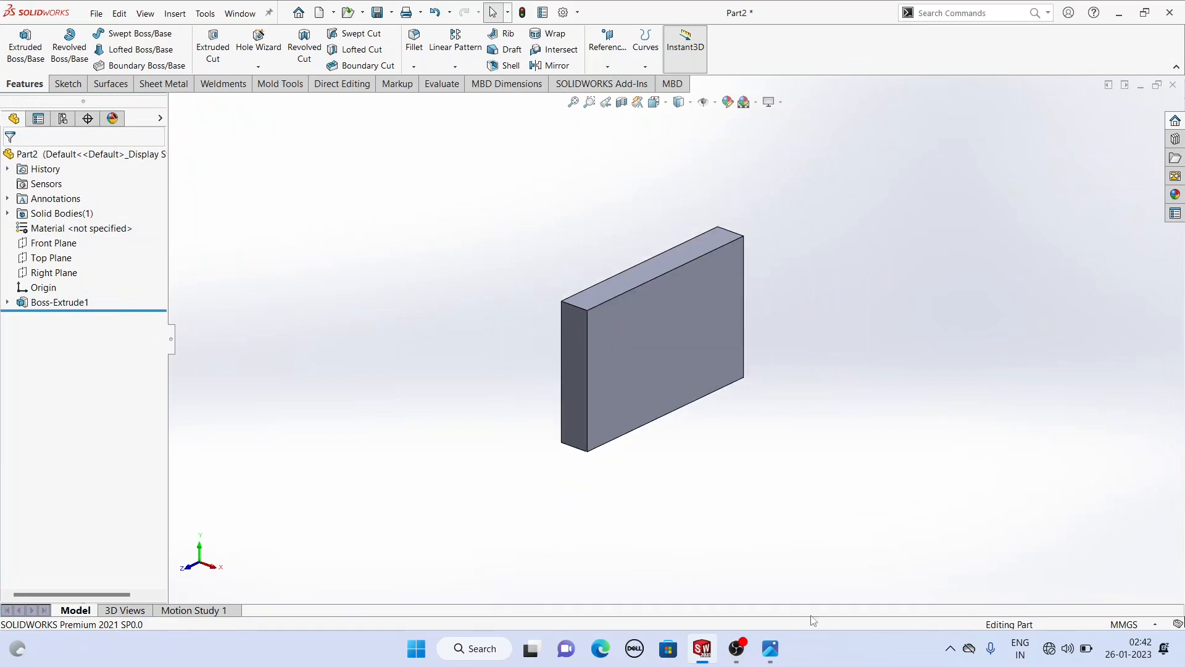
Try a reference plane offset from the plate's narrow end face with the offset flipped, and clear that face reference.
left_click(772, 647)
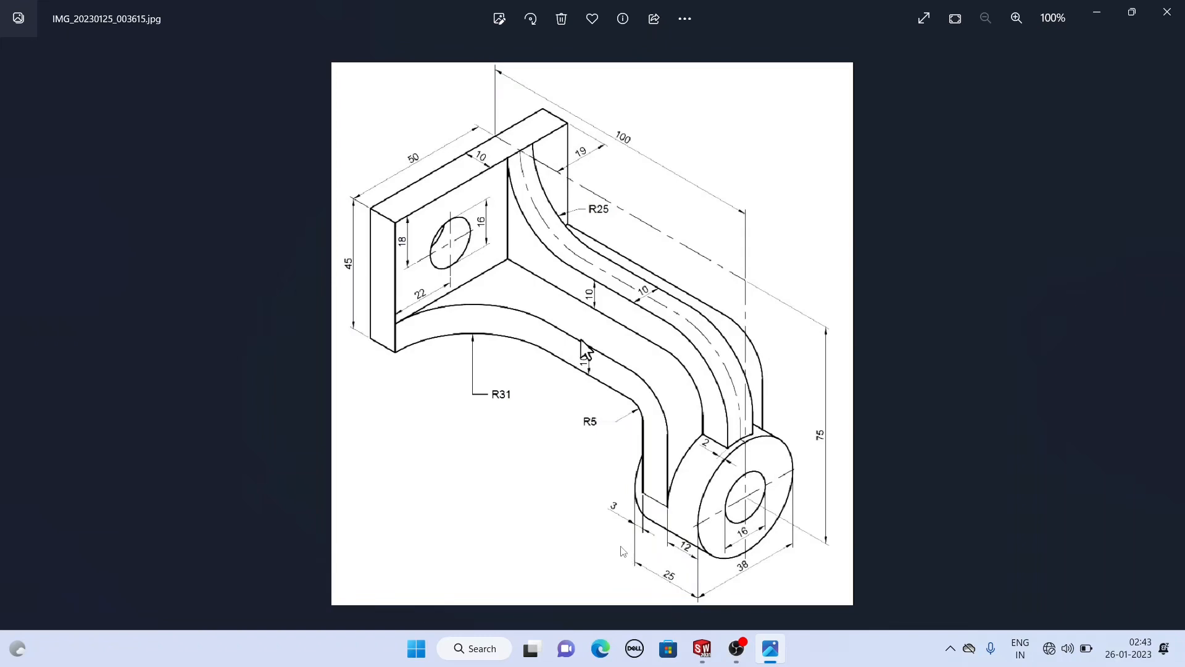
left_click(710, 649)
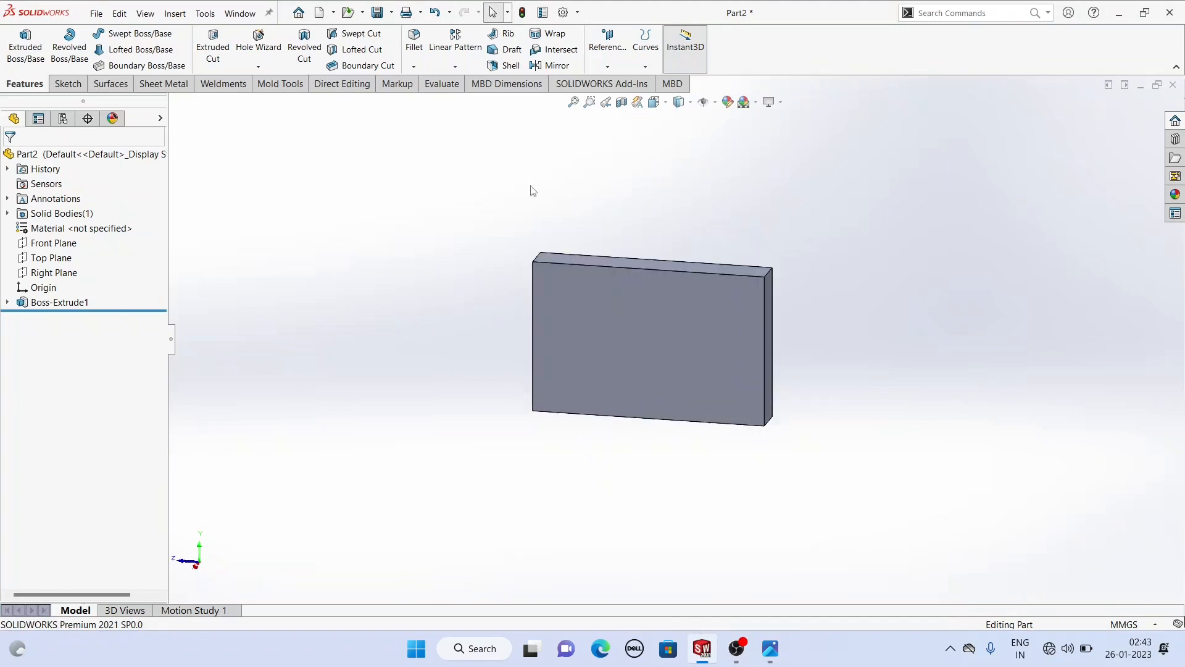
left_click(615, 56)
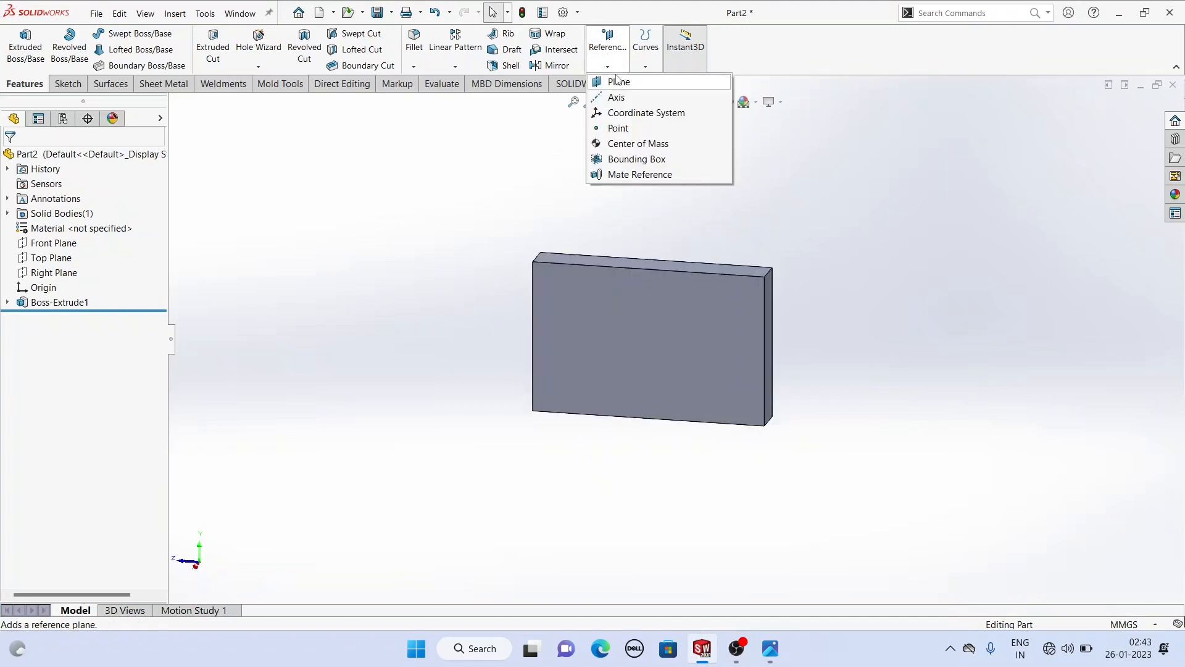
left_click(618, 81)
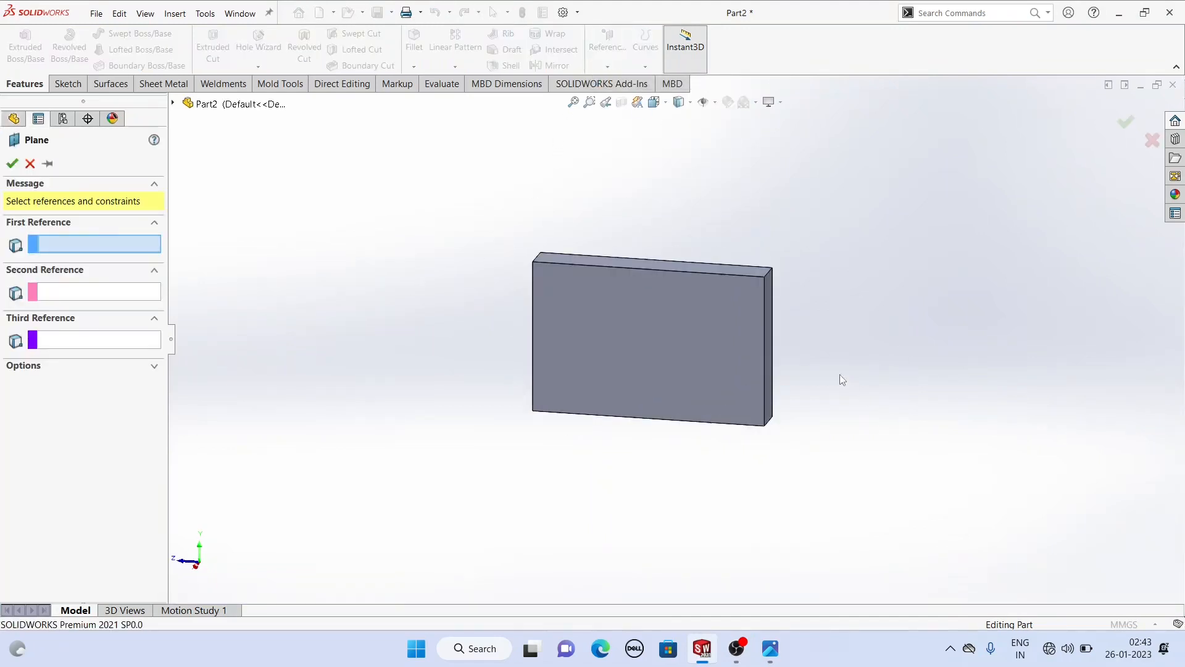
left_click(766, 369)
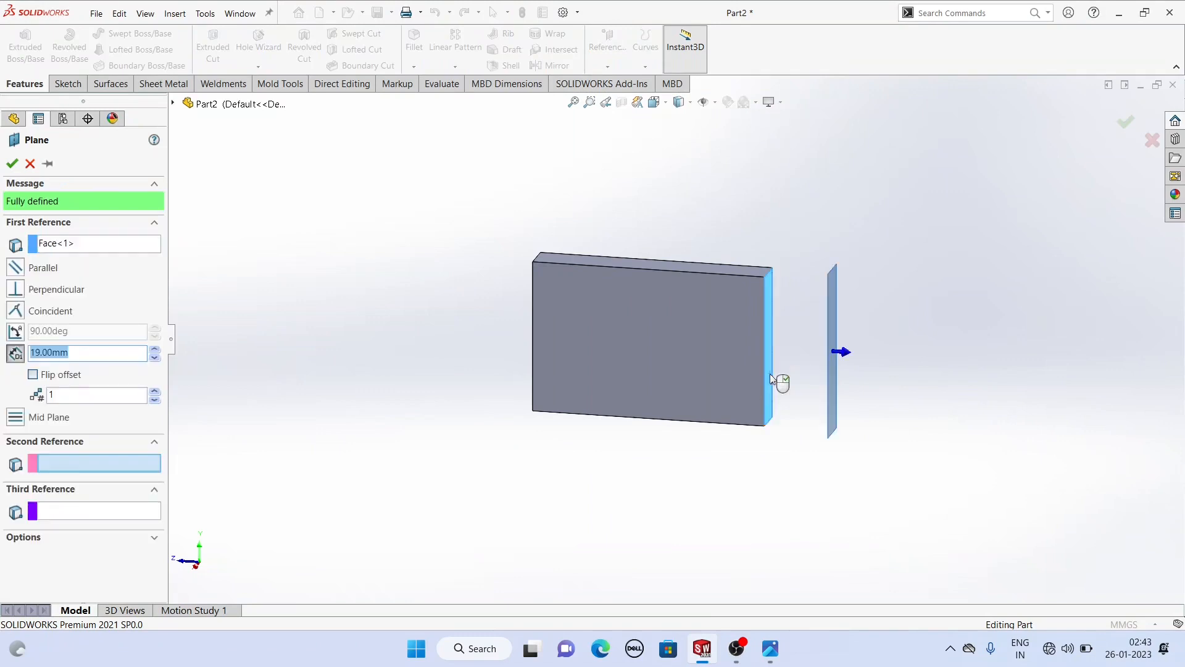
middle_click_drag(769, 373, 821, 344)
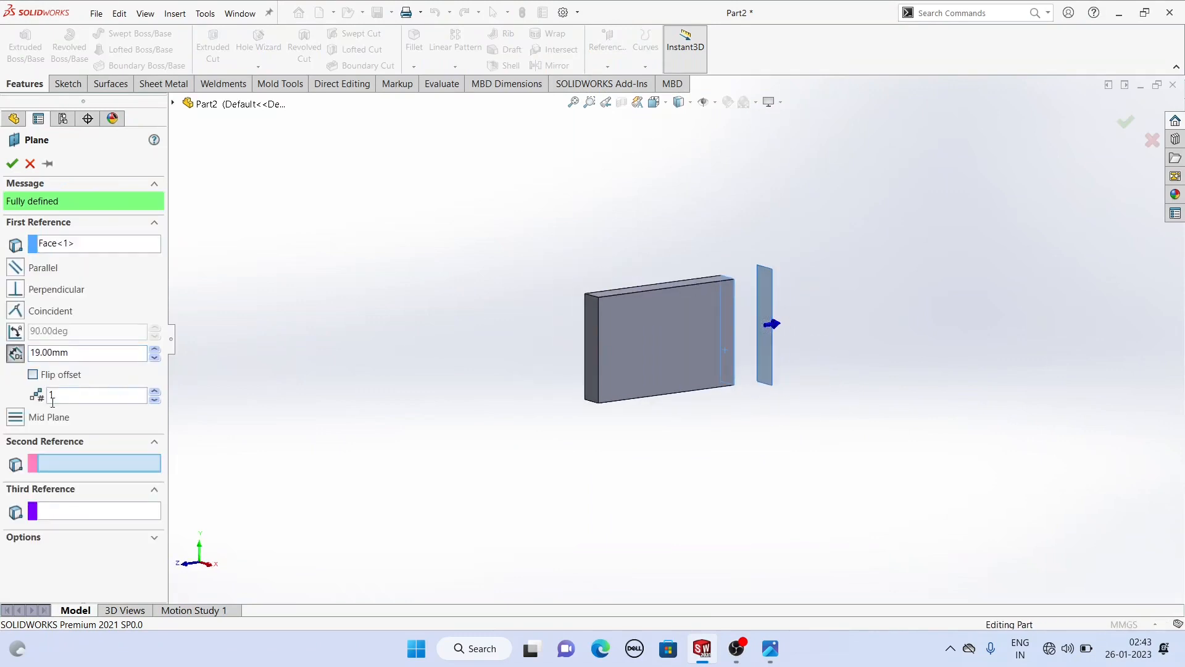
left_click(34, 376)
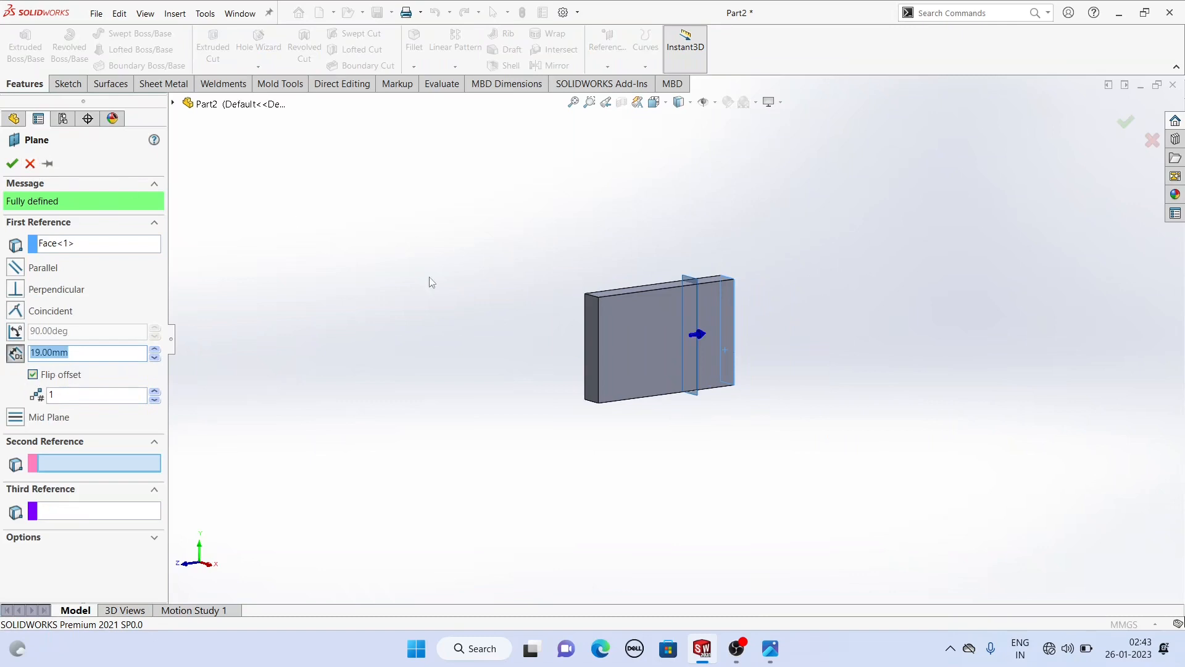
left_click(86, 244)
right_click(86, 245)
left_click(127, 259)
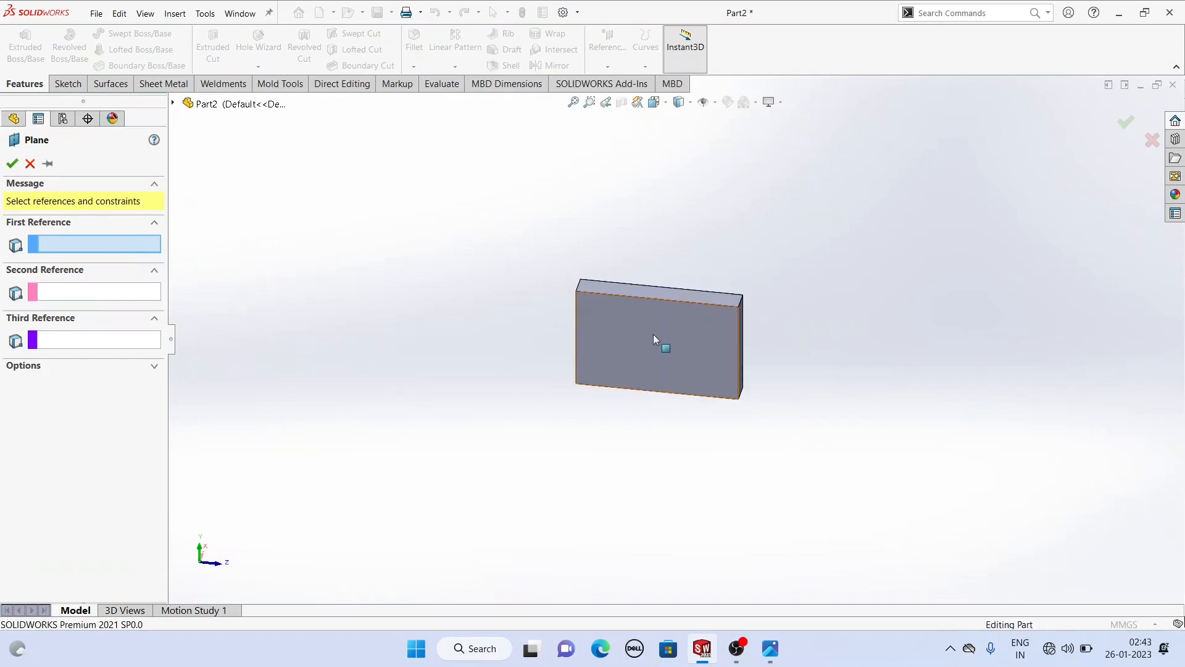
Create a reference plane offset 100 mm from the plate's broad back face, with the offset flipped toward the plate's front.
left_click(685, 341)
middle_click_drag(693, 339, 542, 328)
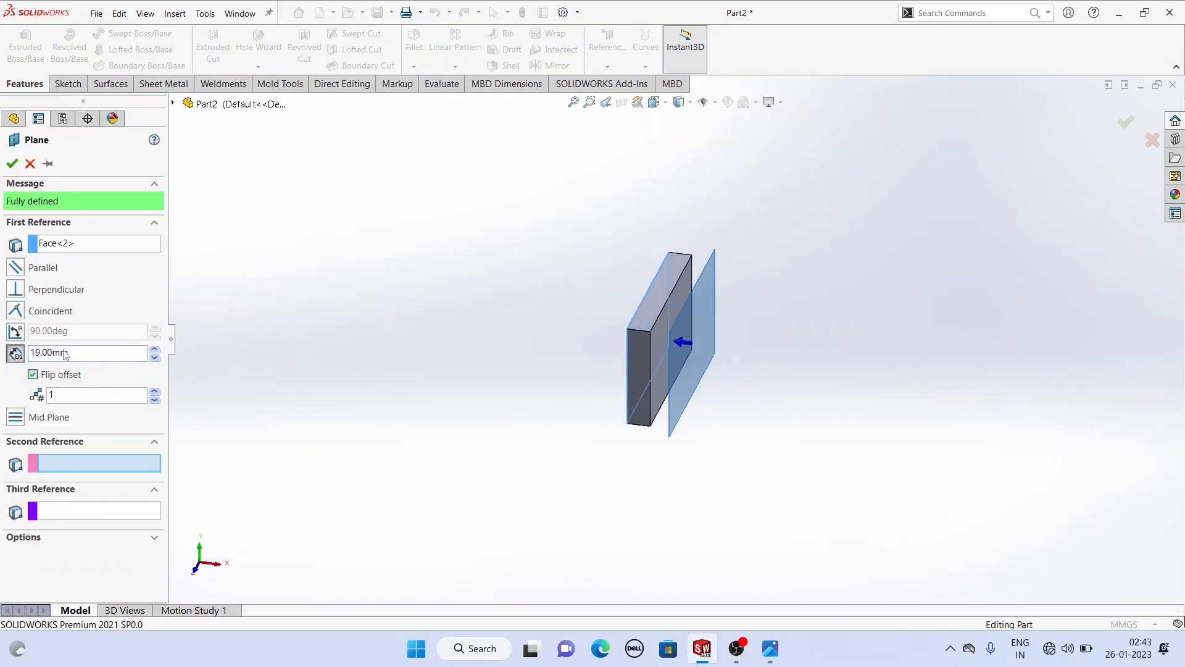
left_click_drag(2, 353, 12, 353)
type("10")
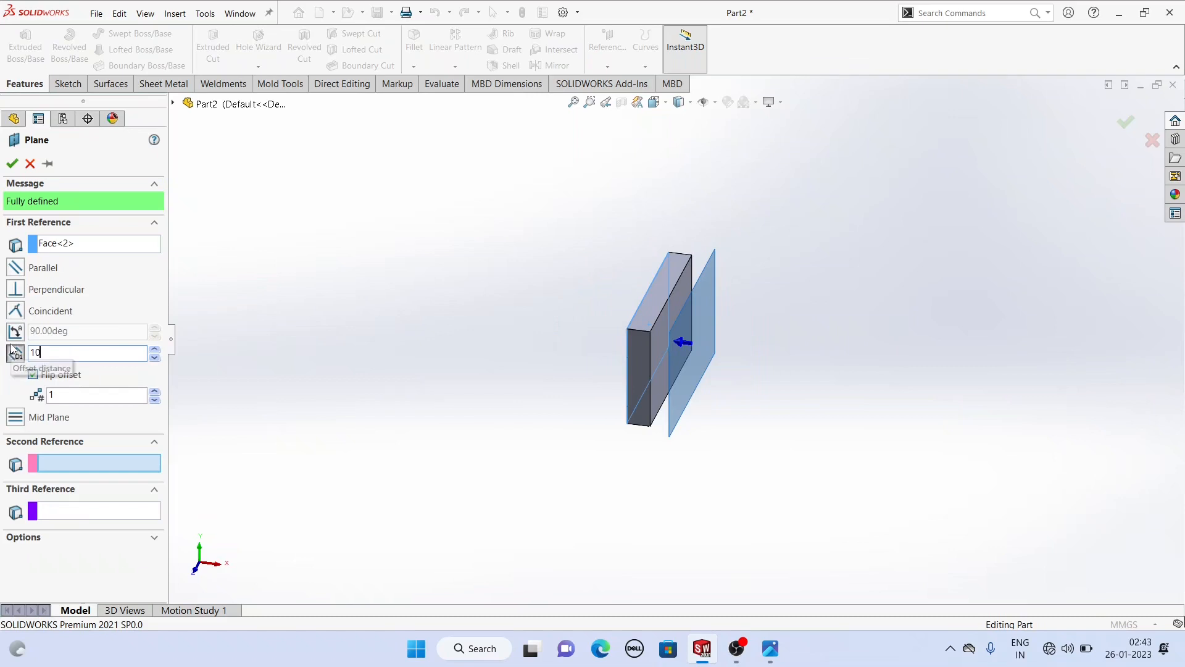
type("0")
key("Return")
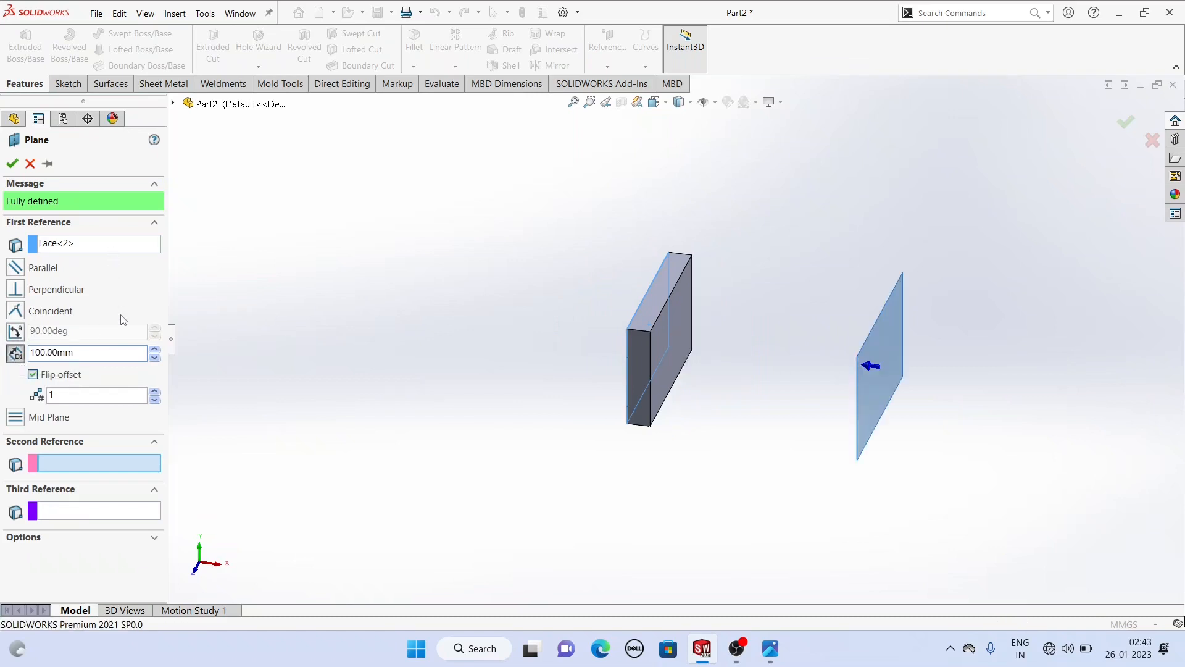
left_click(12, 164)
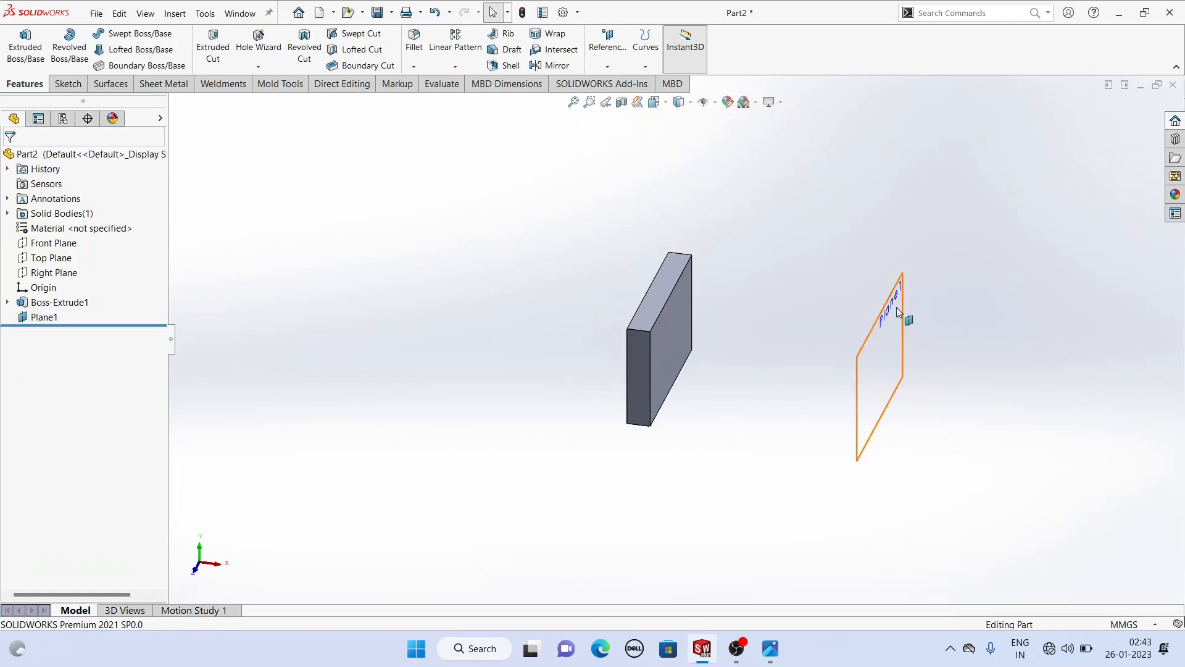
Start a sketch on the new offset plane and draw a circle below the plate's outline.
left_click(897, 328)
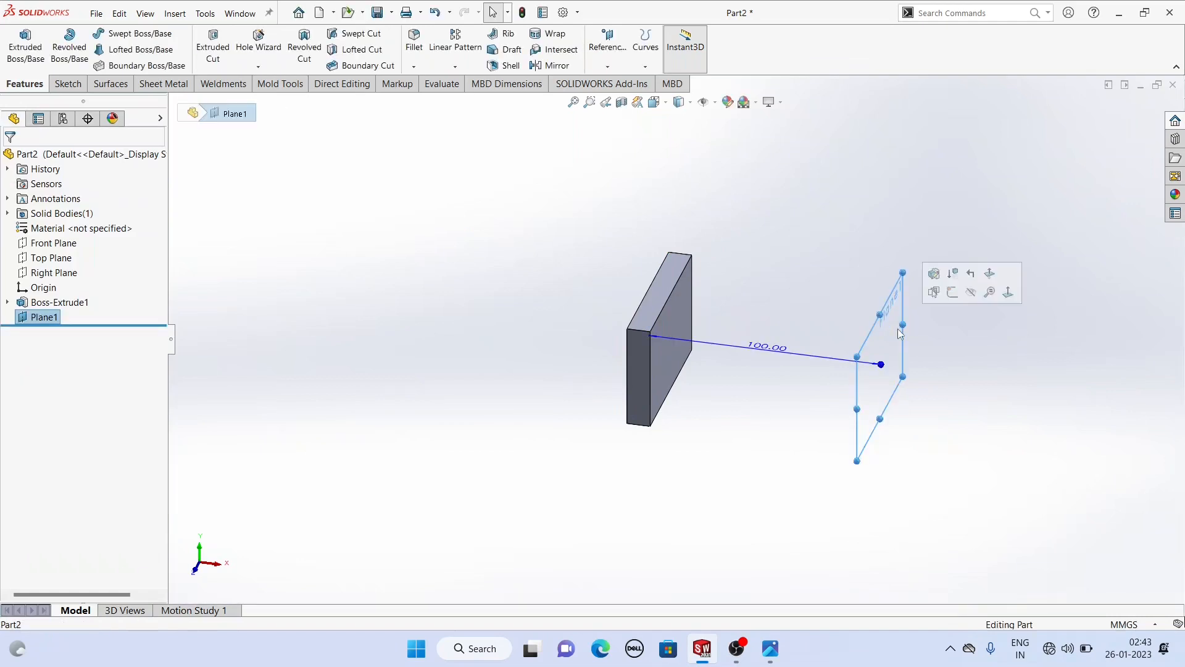
left_click(952, 293)
scroll(888, 335, "up", 3)
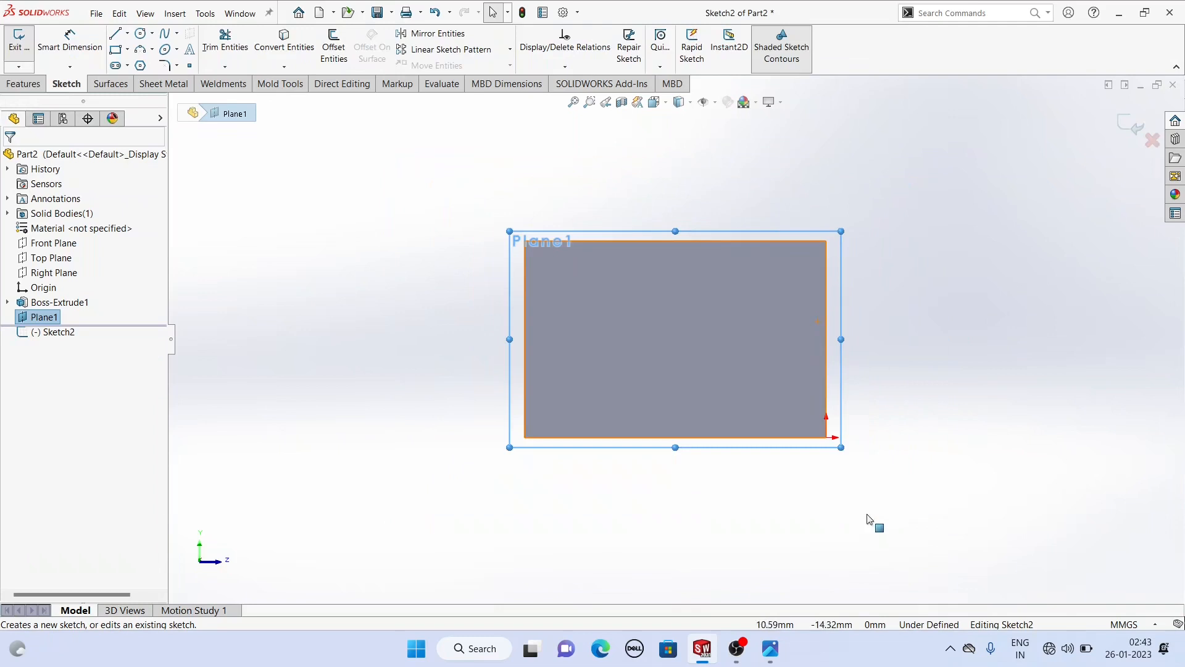
scroll(831, 532, "up", 3)
scroll(823, 519, "down", 3)
scroll(705, 471, "up", 3)
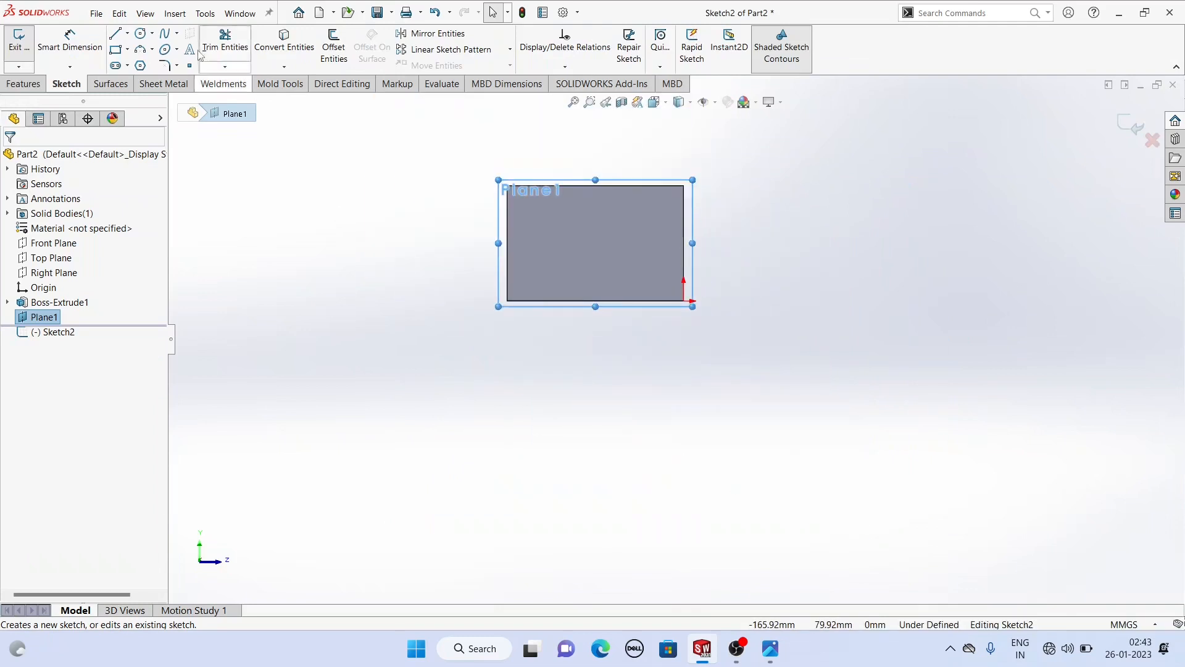
left_click(141, 34)
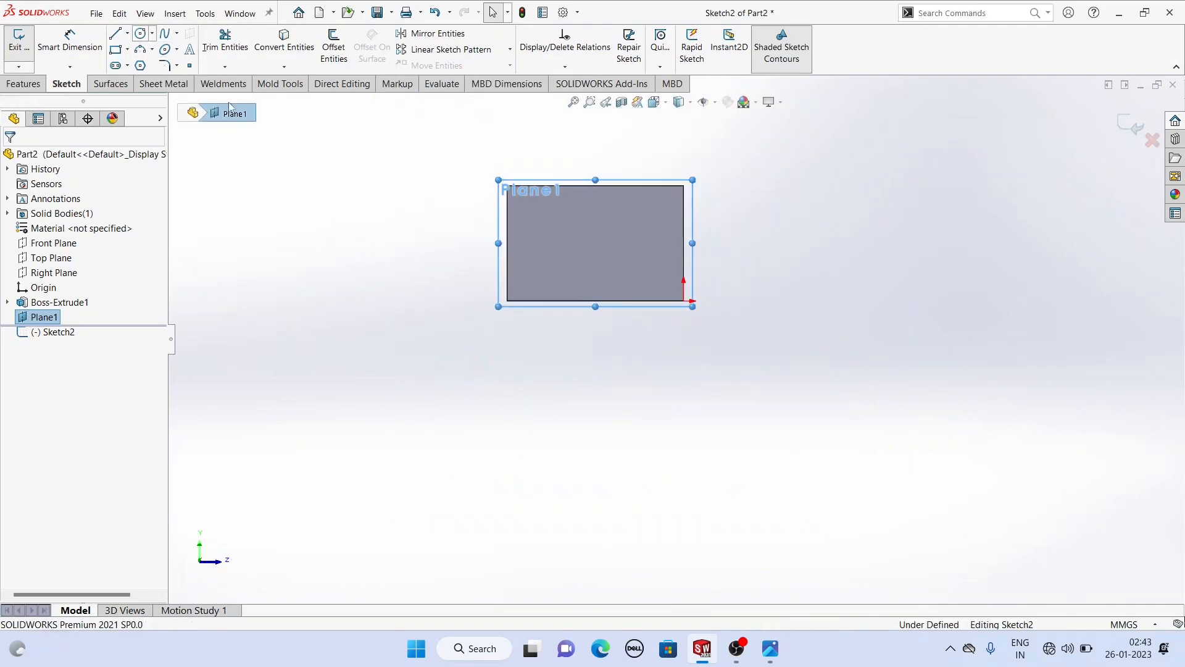
left_click(617, 456)
left_click(662, 521)
Dimension the circle's diameter to 38 mm.
left_click(87, 51)
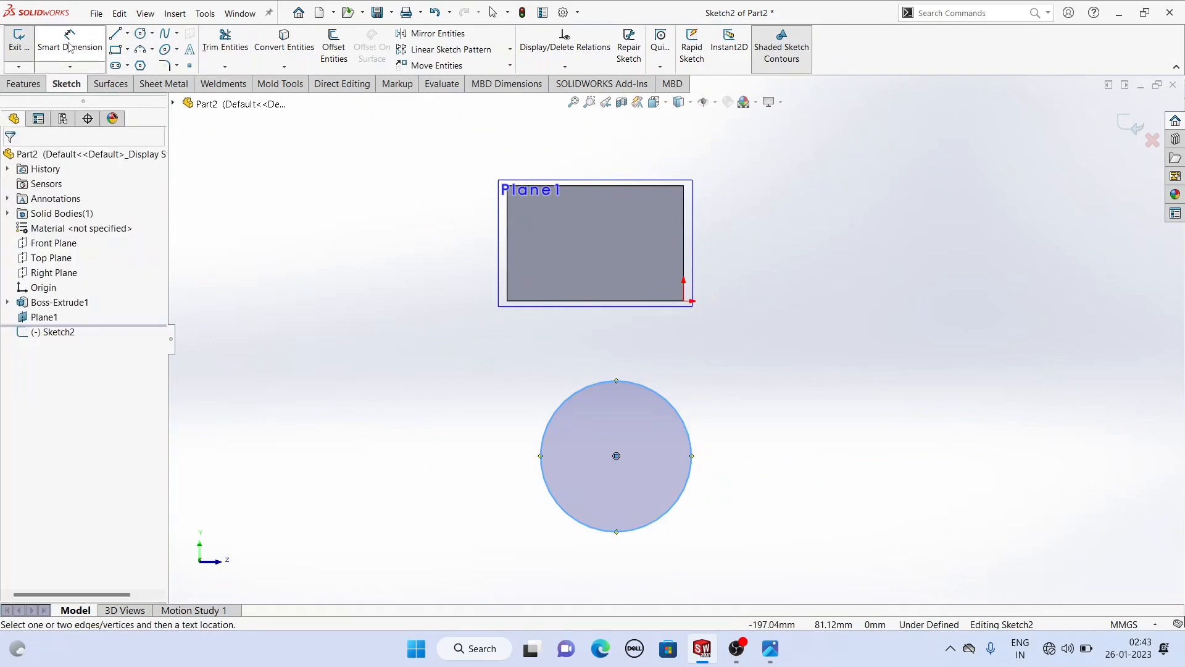
left_click(584, 526)
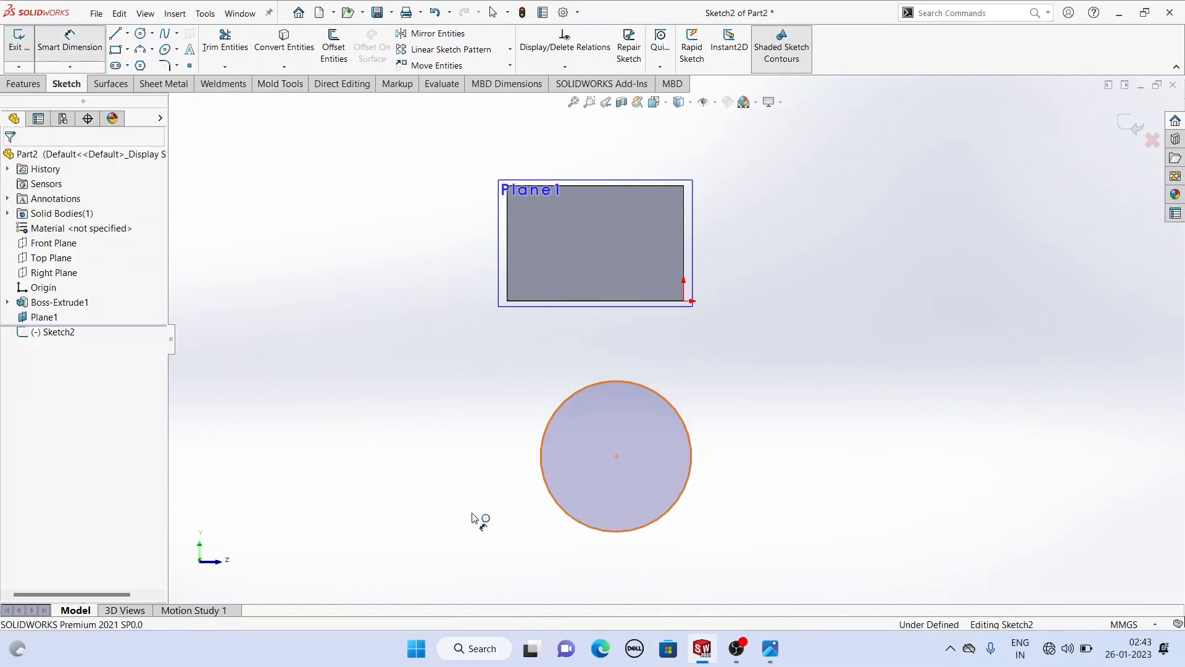
left_click(371, 484)
type("38")
key("Return")
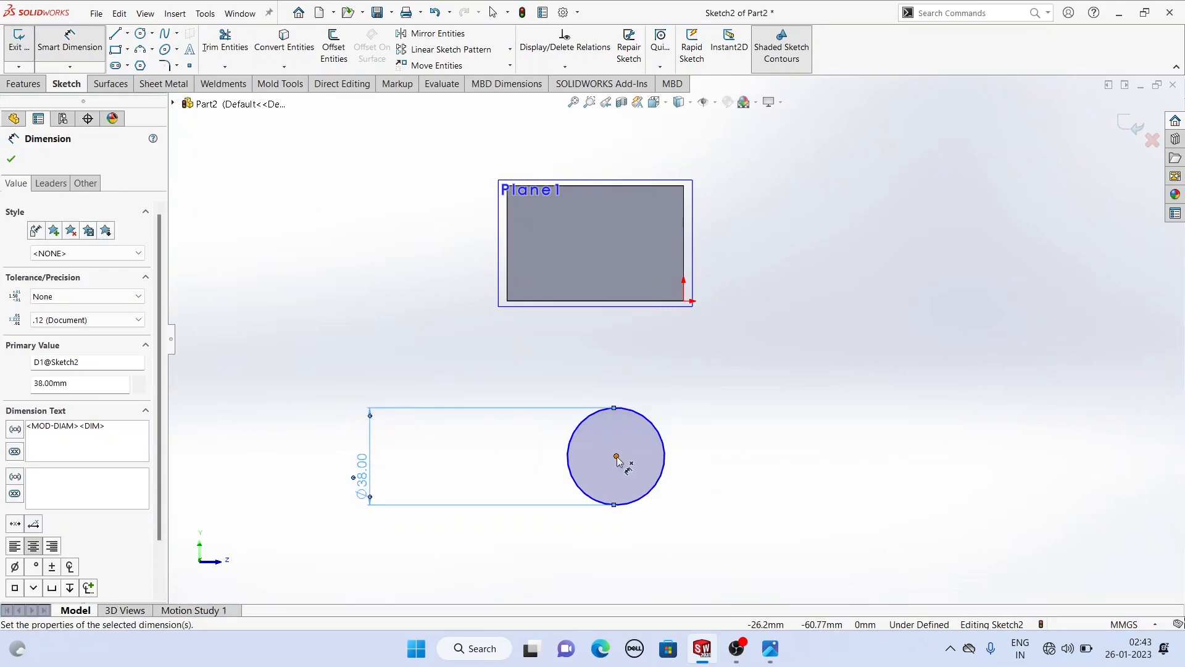
Dimension the circle's centre 19 mm horizontally from the plate's vertical edge at the origin.
left_click(616, 455)
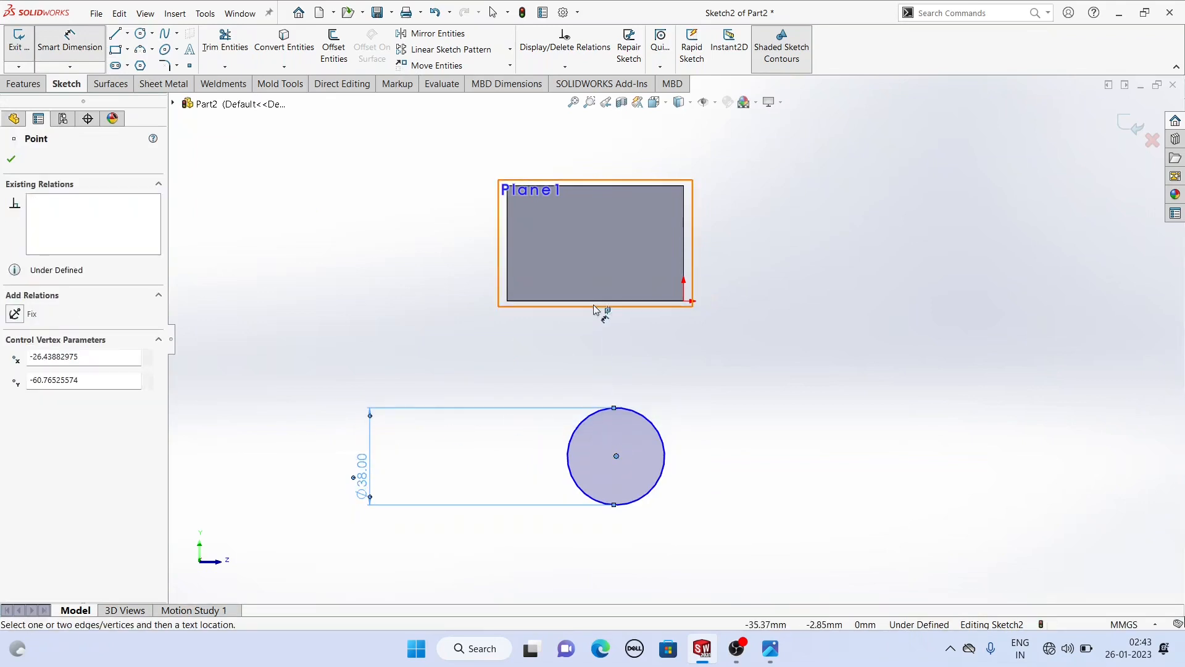
left_click(684, 256)
left_click(664, 174)
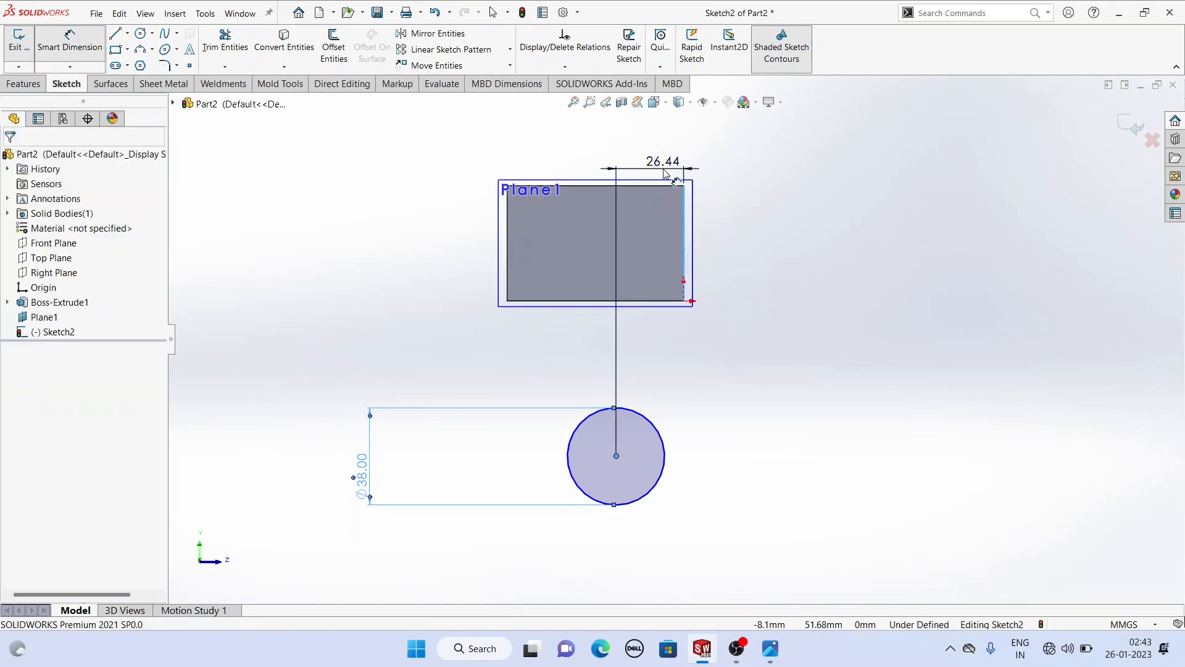
key("Return")
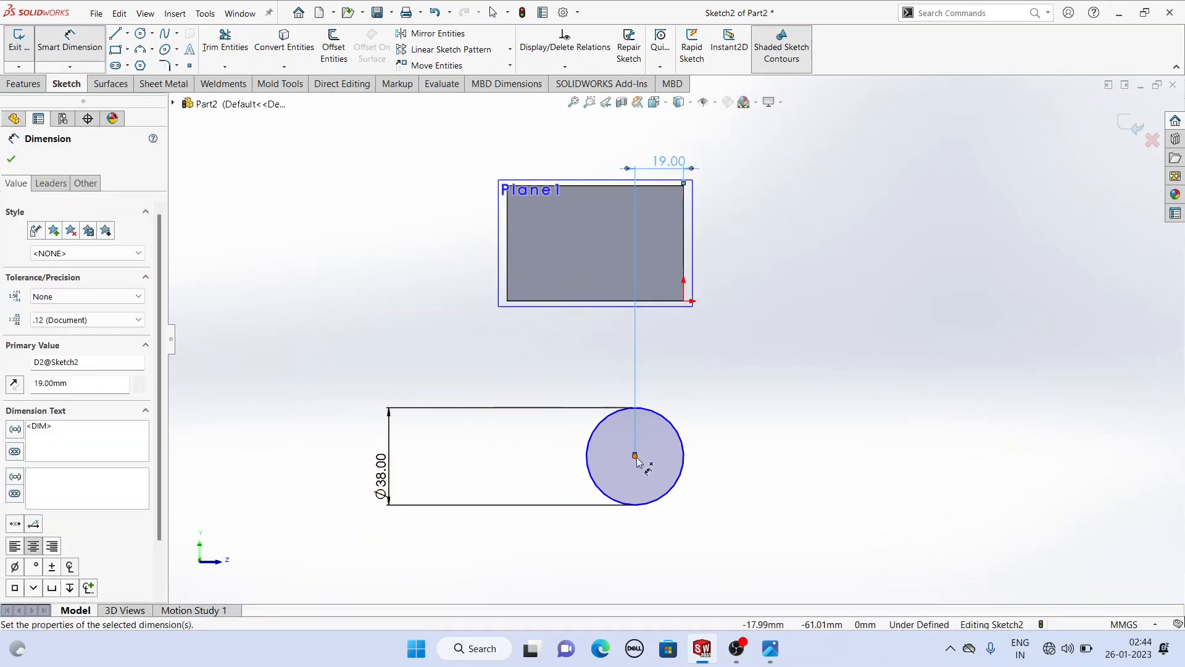
Dimension the circle's centre 75 mm vertically from the plate's upper edge.
left_click(636, 456)
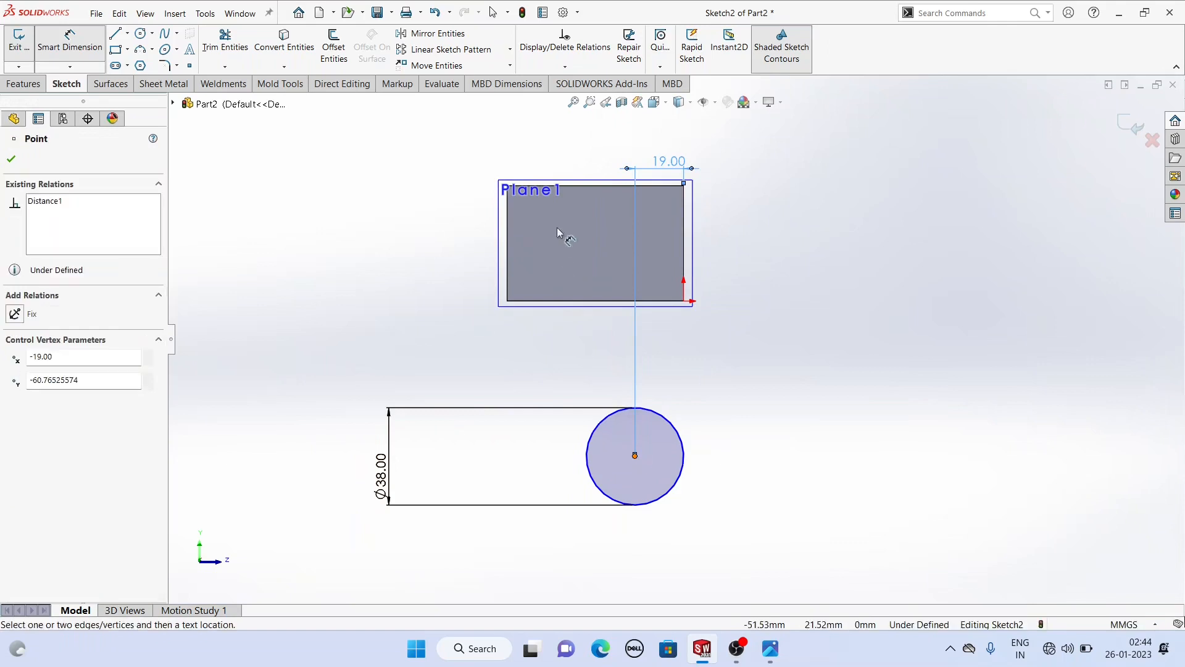
left_click(591, 186)
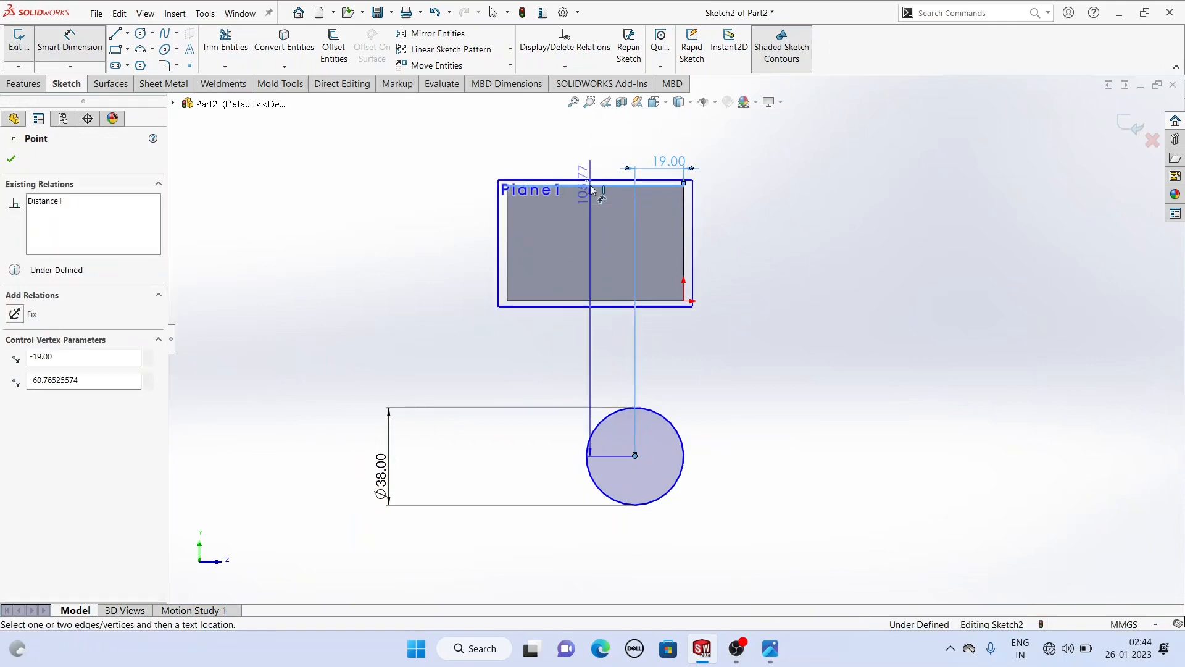
left_click(912, 298)
type("76")
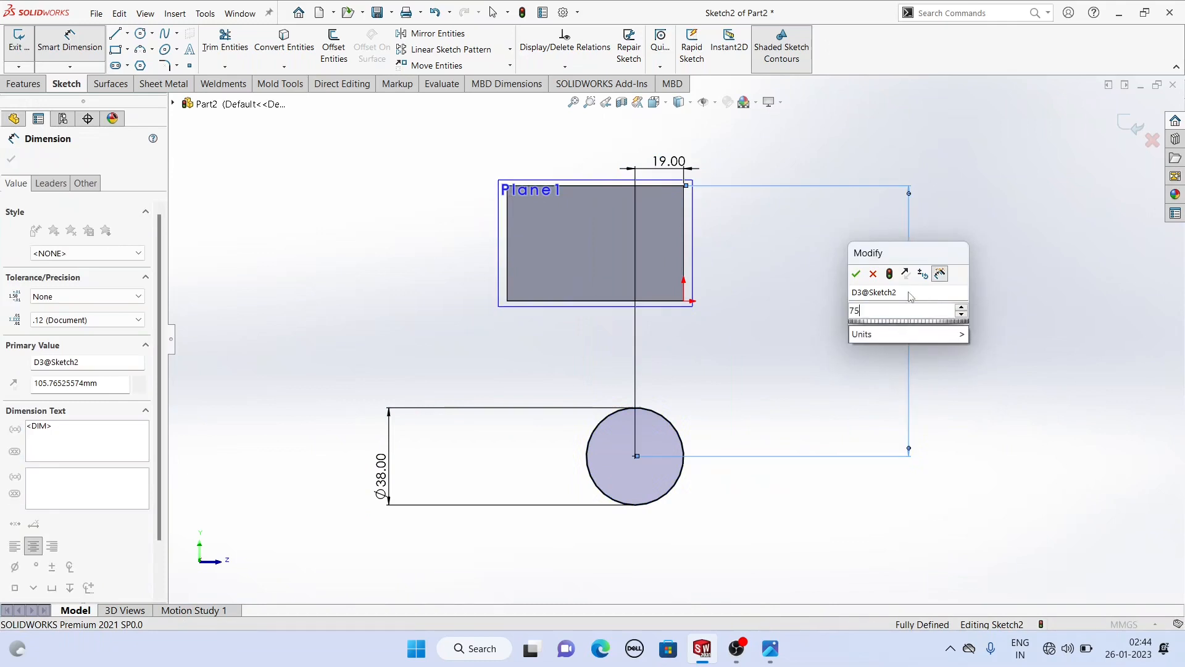
key("Return")
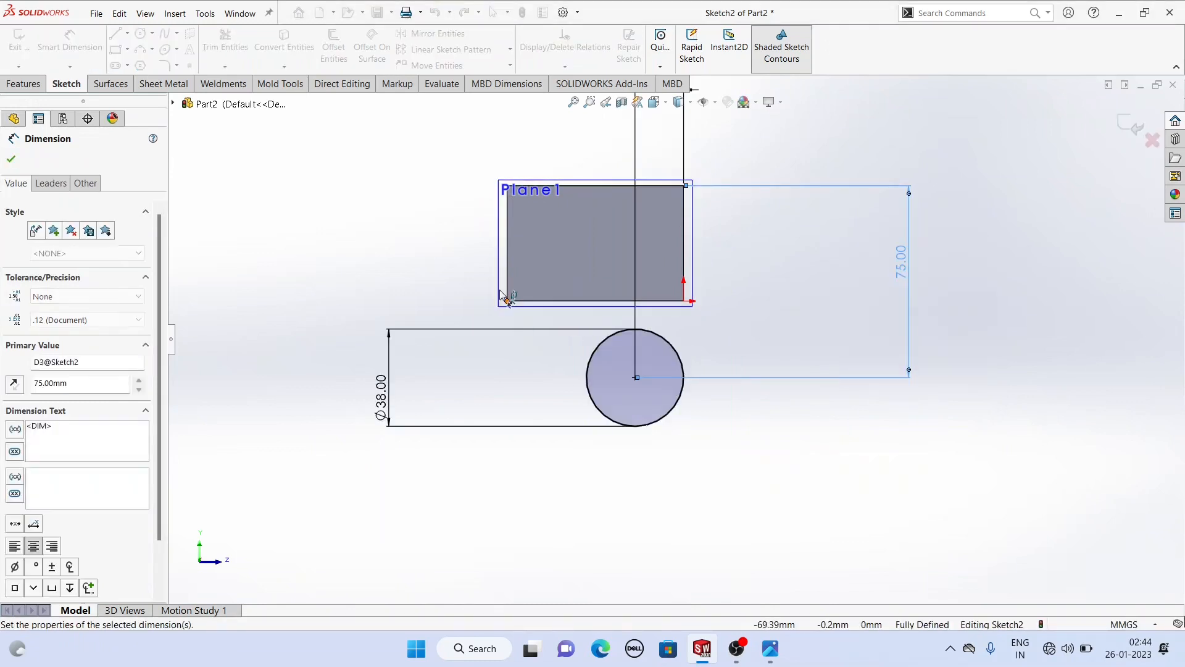
Delete the circle's horizontal dimension and dimension its centre 19 mm from the plate's vertical edge opposite the origin.
mouse_move(501, 290)
middle_mouse_down()
mouse_move(614, 323)
mouse_move(399, 312)
mouse_move(288, 340)
middle_mouse_up()
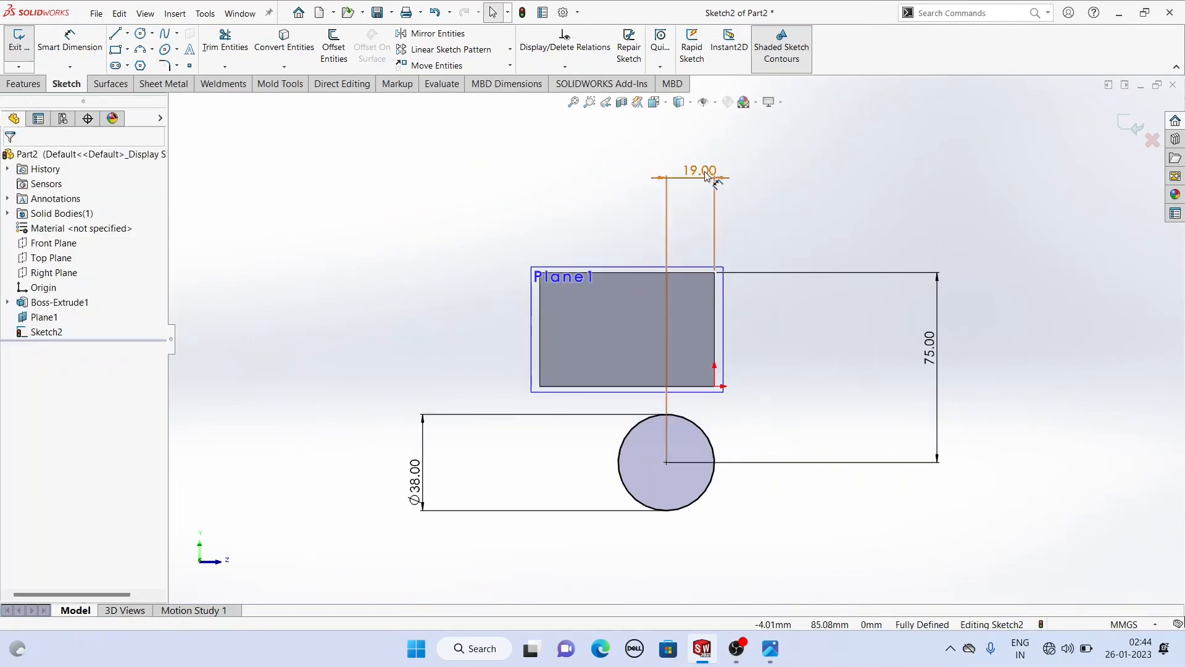
left_click(705, 172)
key("Delete")
left_click(70, 40)
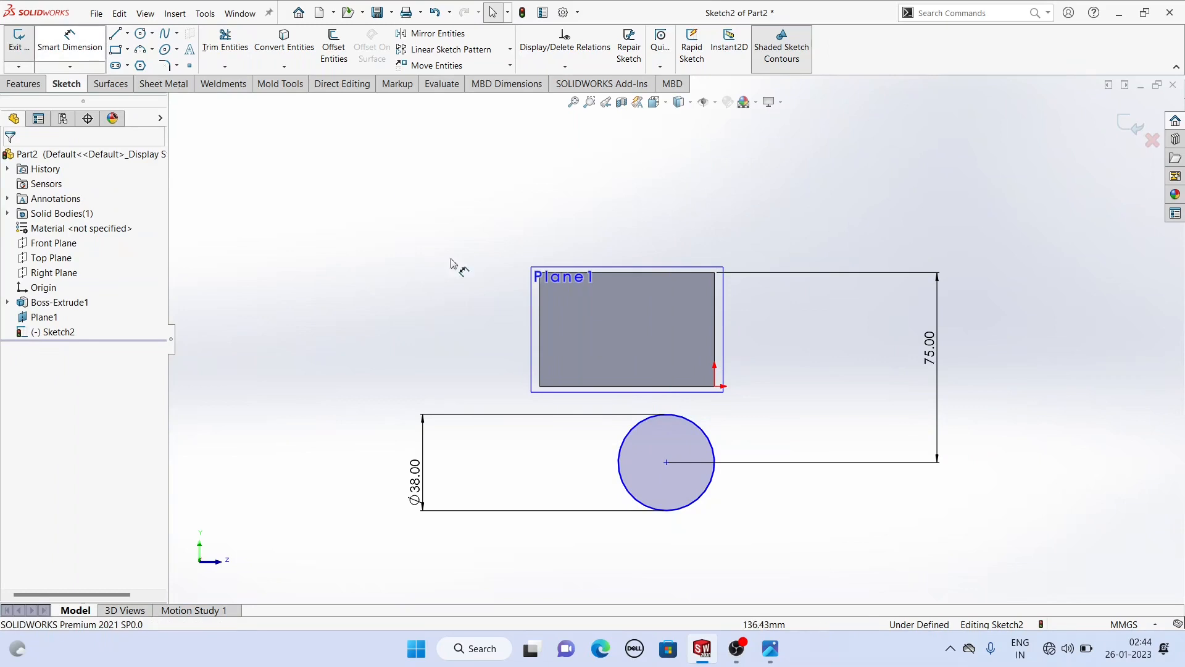
left_click(668, 464)
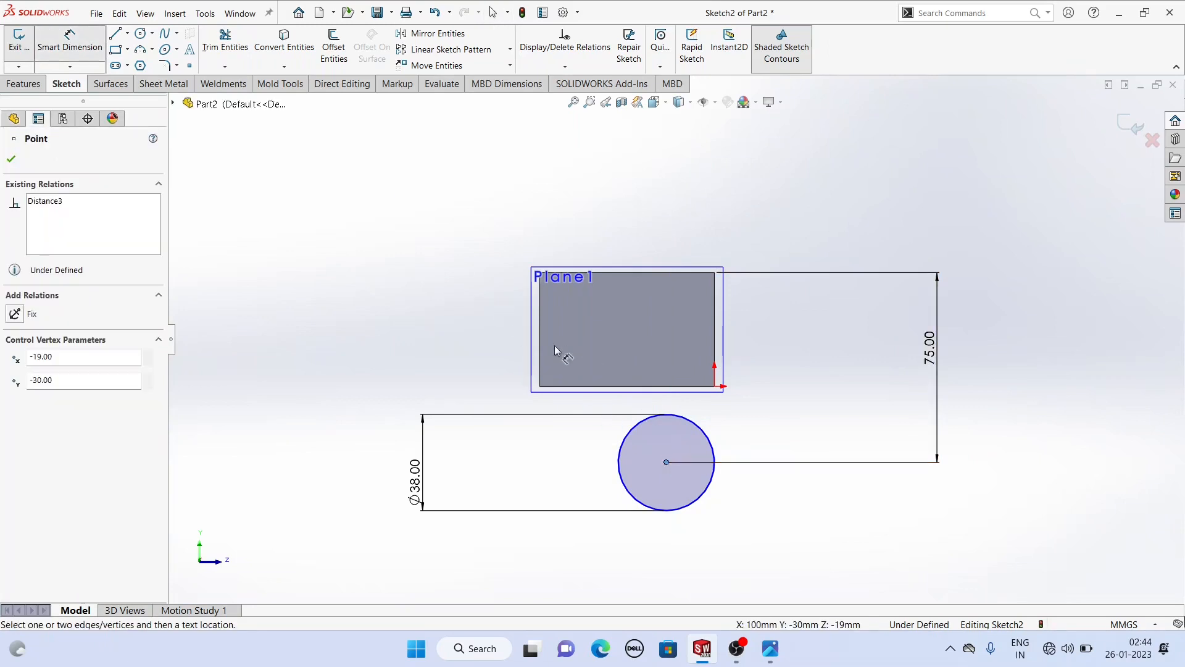
left_click(540, 361)
left_click(559, 203)
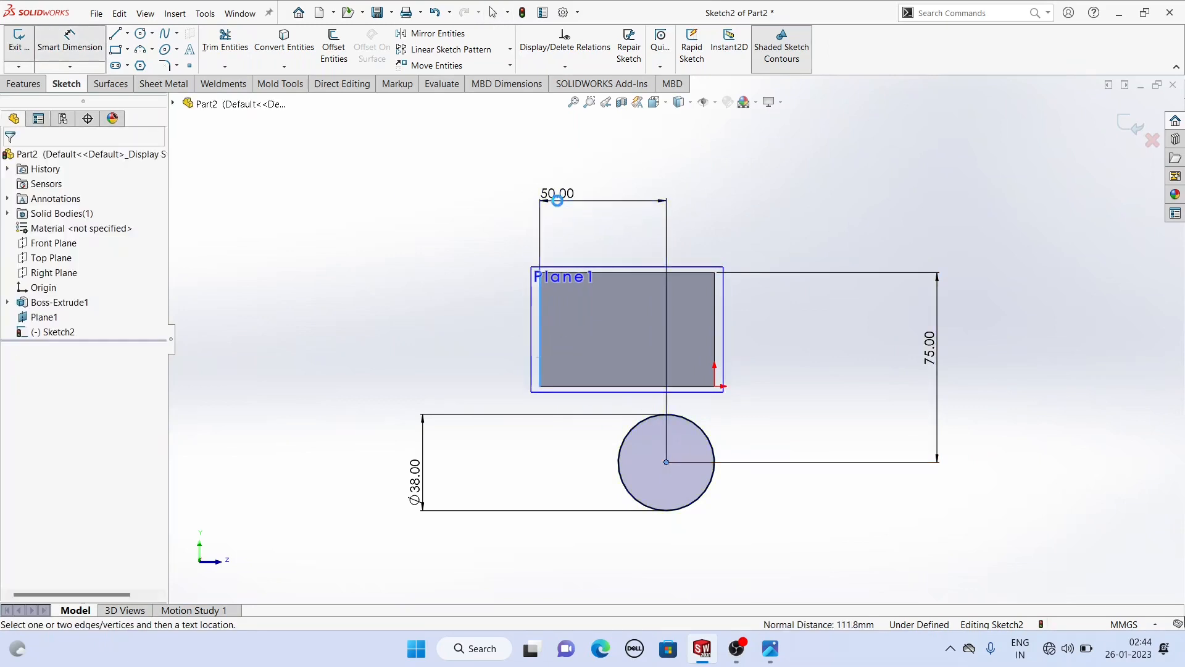
type("19")
key("Return")
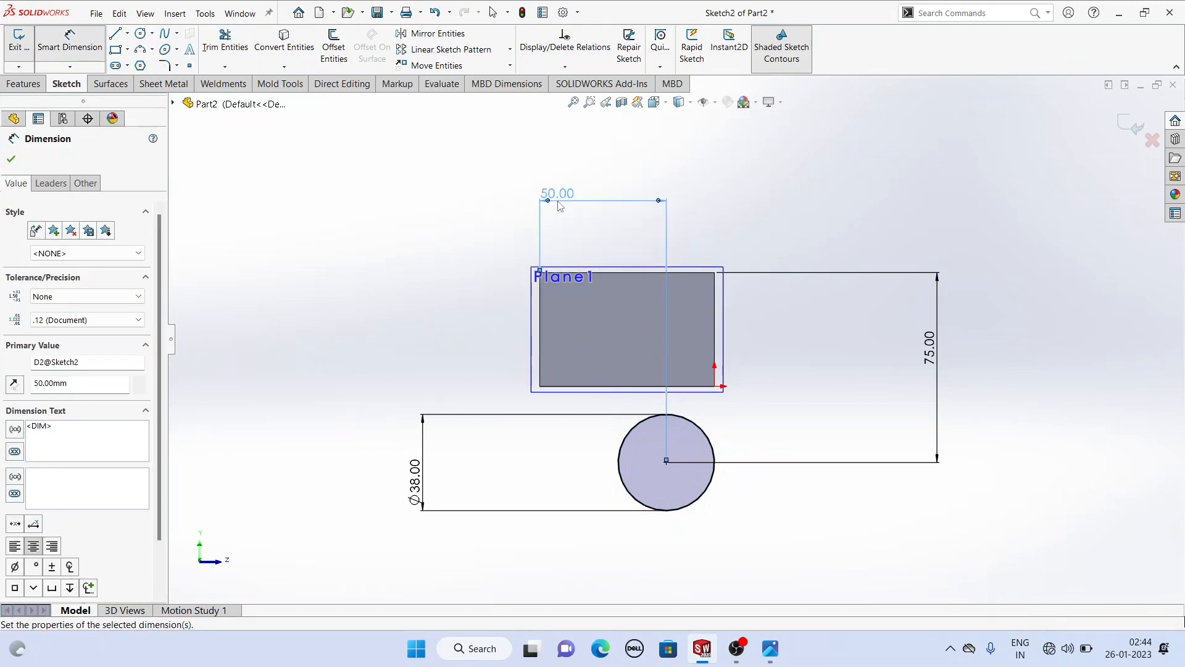
Extrude the 38 mm circle as a blind boss 25 mm deep toward the plate.
middle_click_drag(669, 222, 1074, 143)
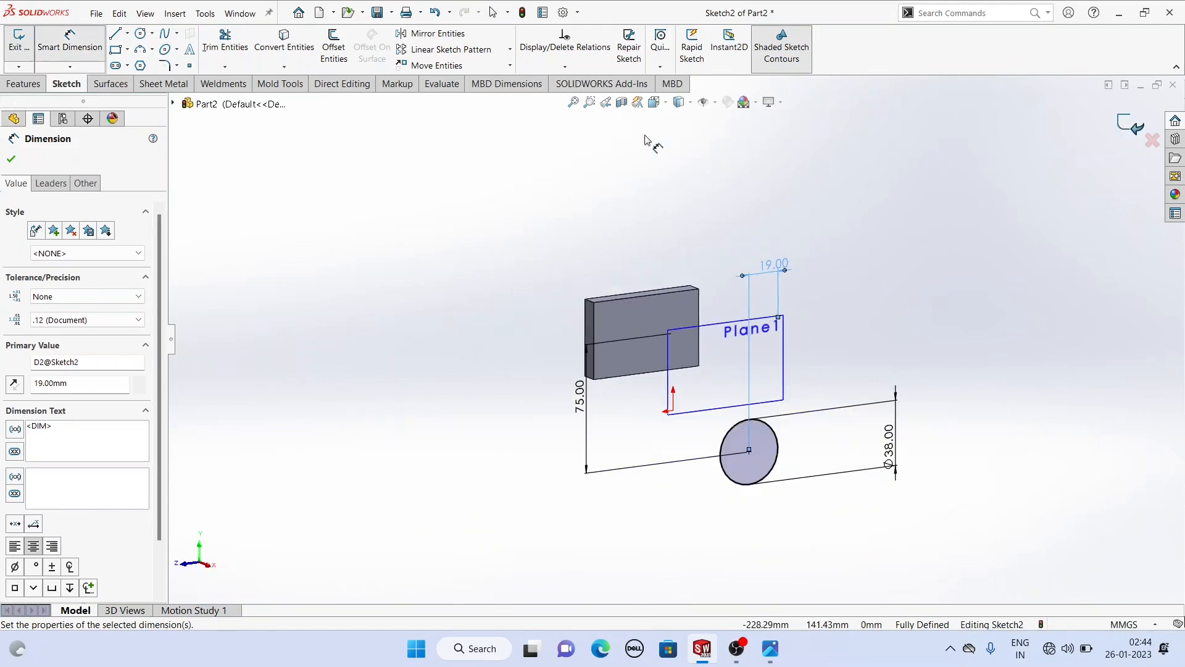
left_click(23, 84)
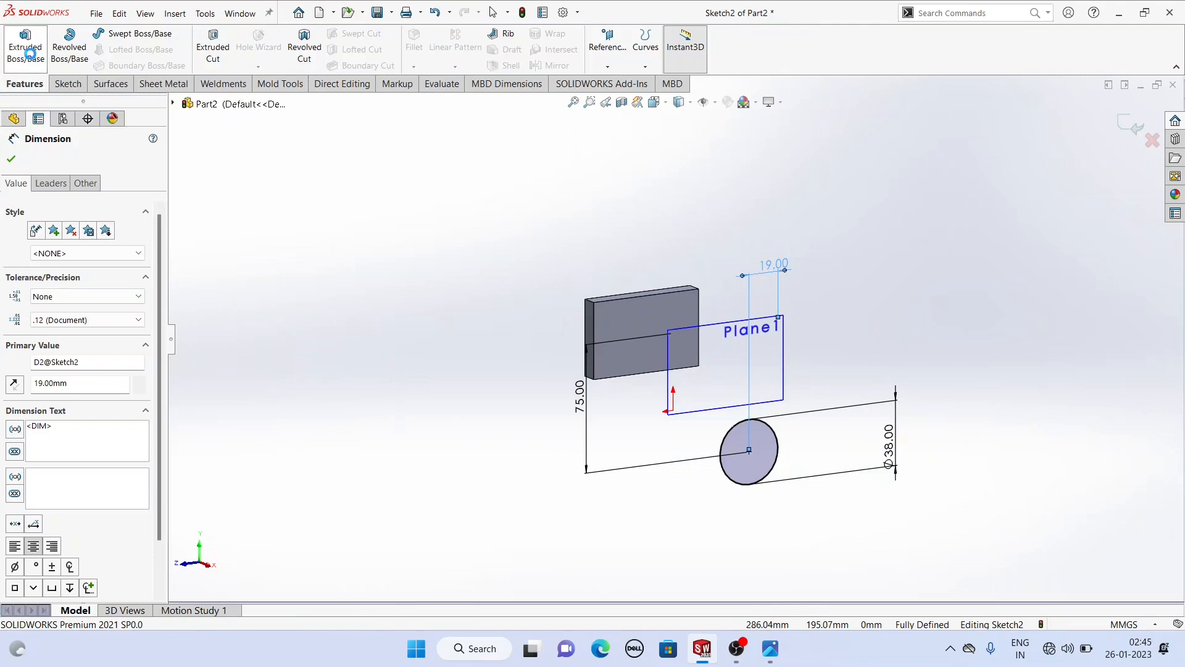
left_click(29, 54)
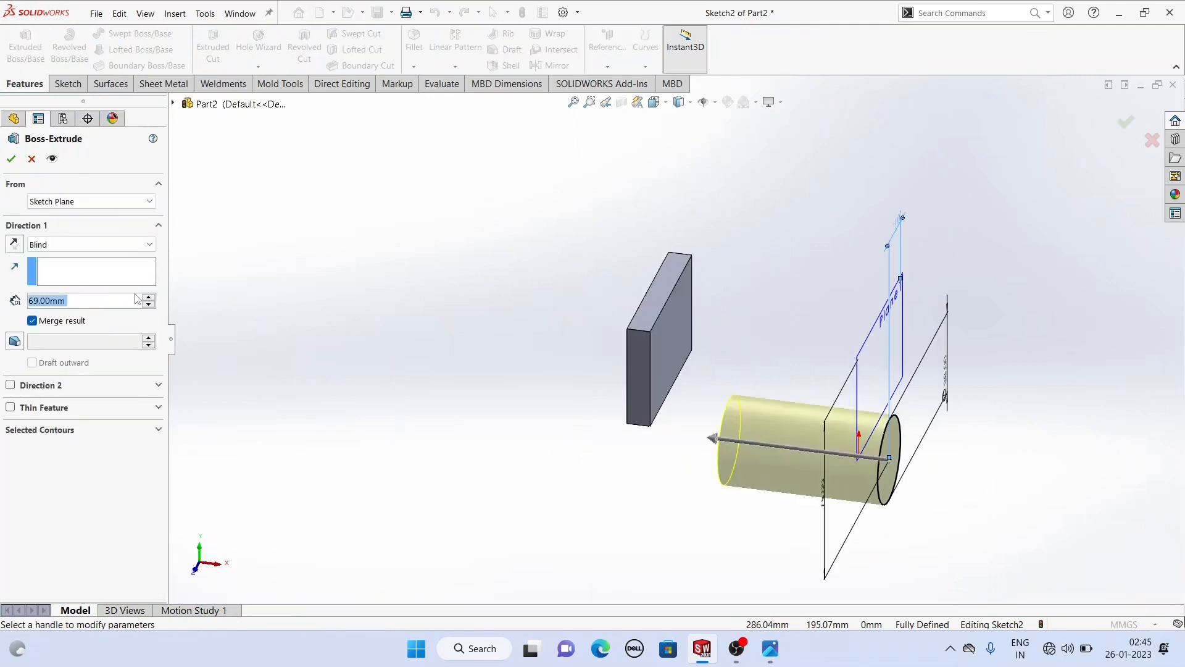
type("25")
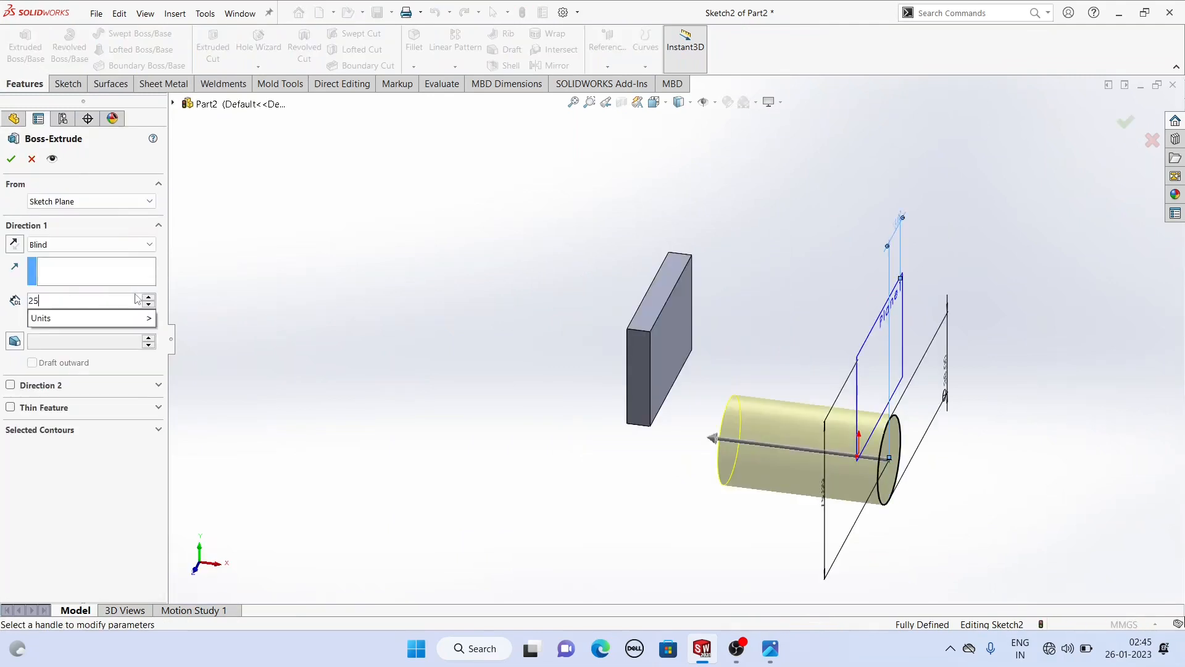
key("Return")
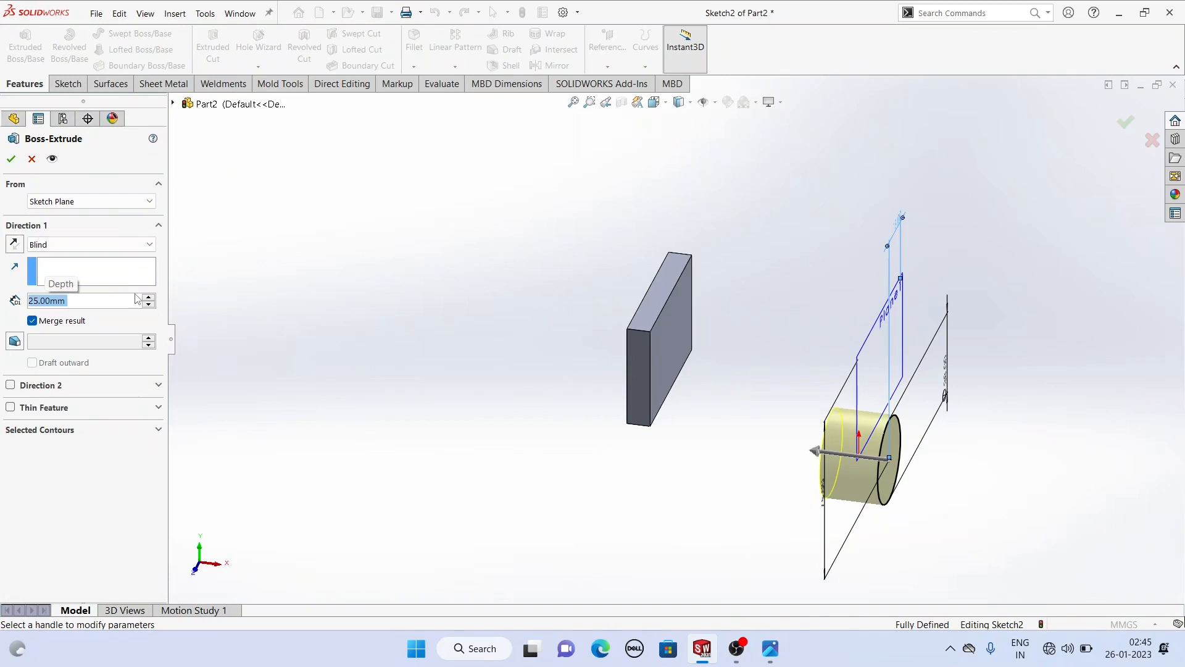
left_click(10, 159)
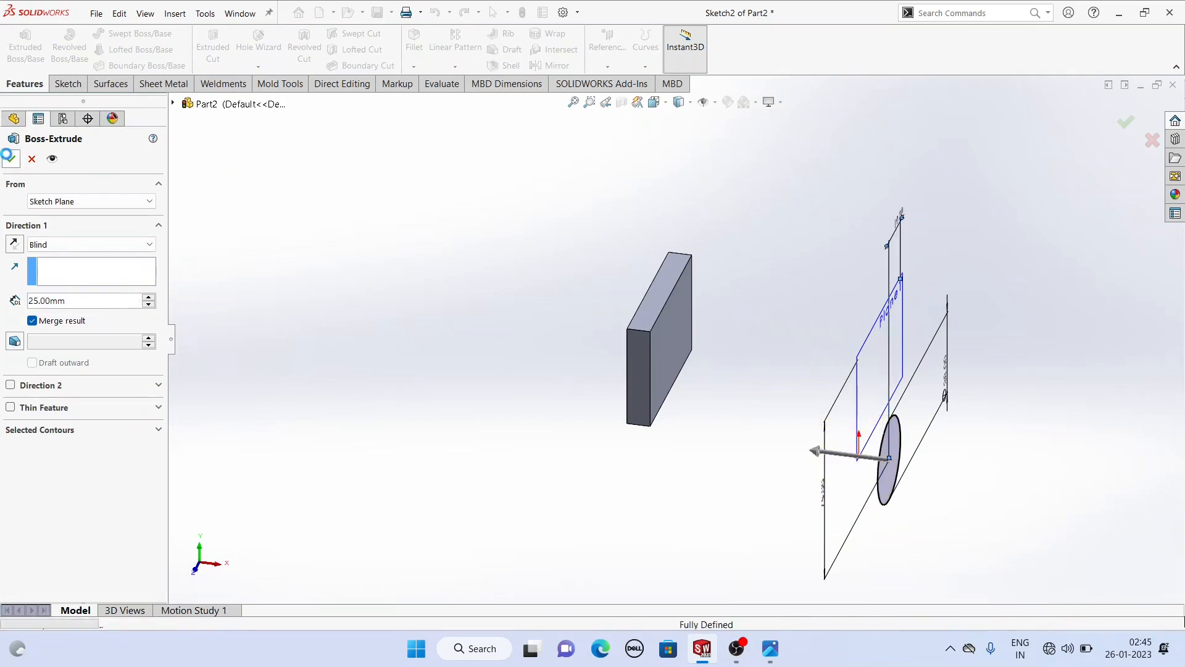
left_click(463, 298)
scroll(769, 364, "up", 2)
middle_click_drag(769, 365, 735, 471)
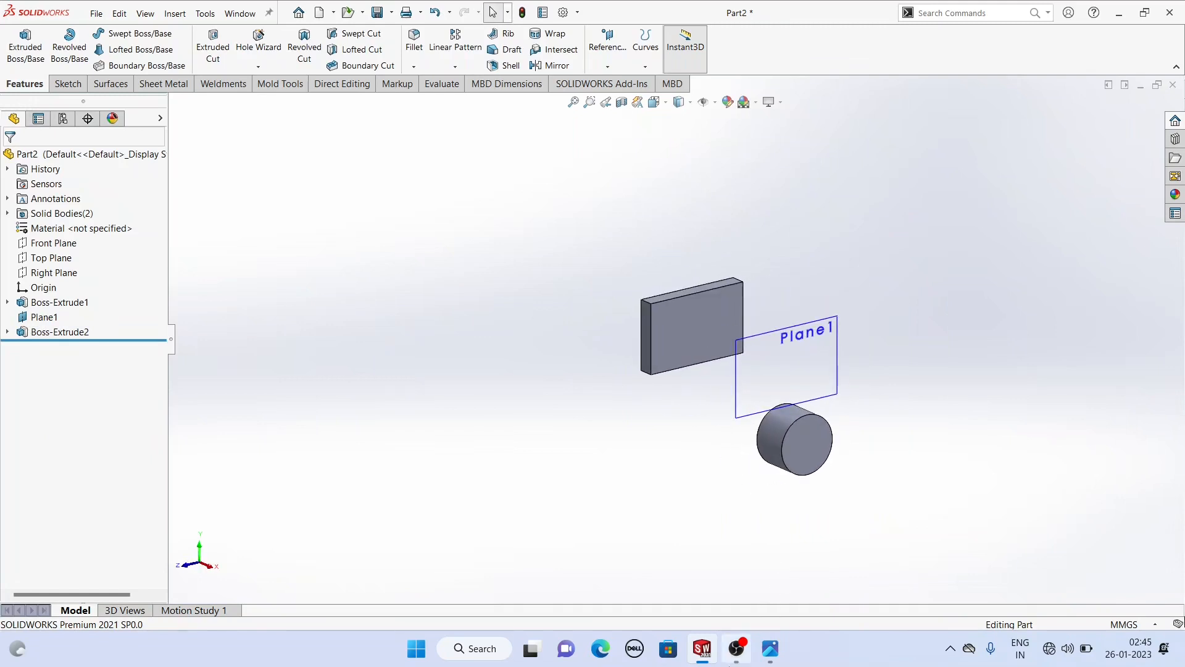
Check the reference drawing, then create a reference plane offset 19 mm inward from the plate's narrow vertical side face.
left_click(770, 649)
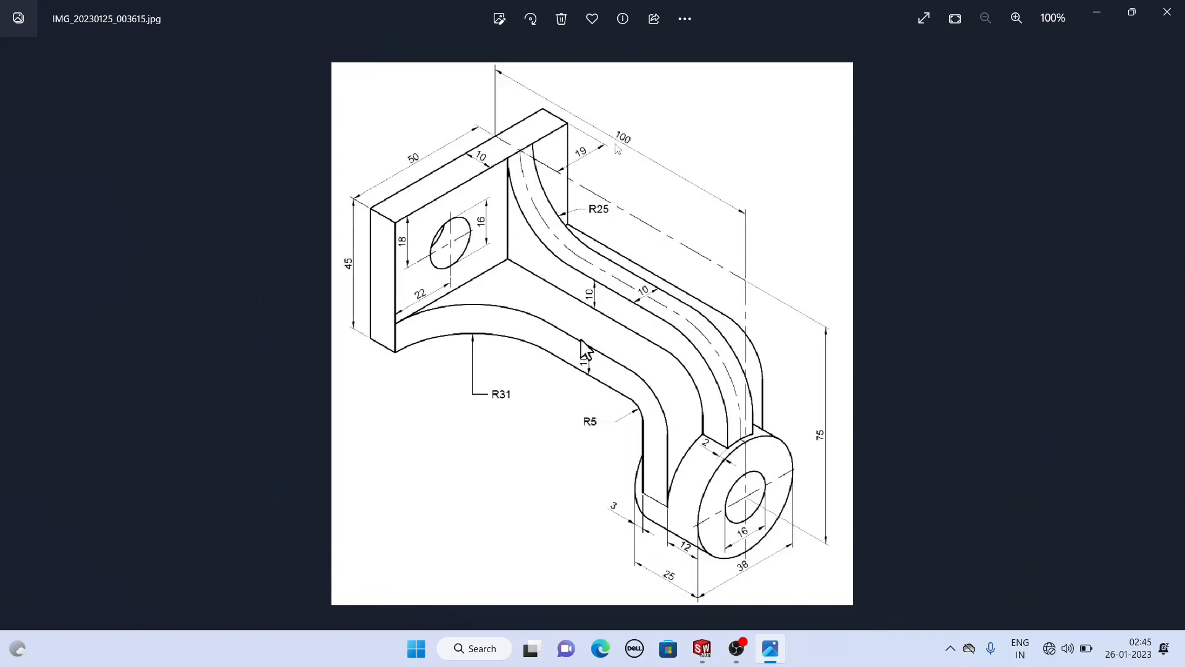
left_click(697, 663)
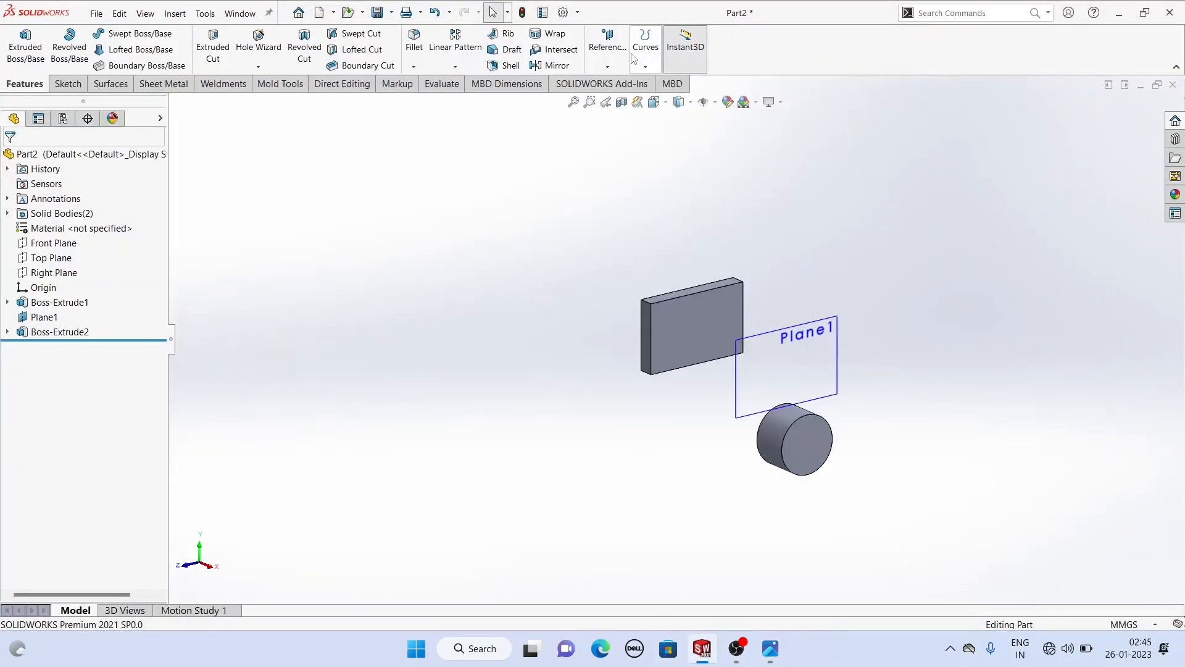
left_click(607, 66)
left_click(619, 82)
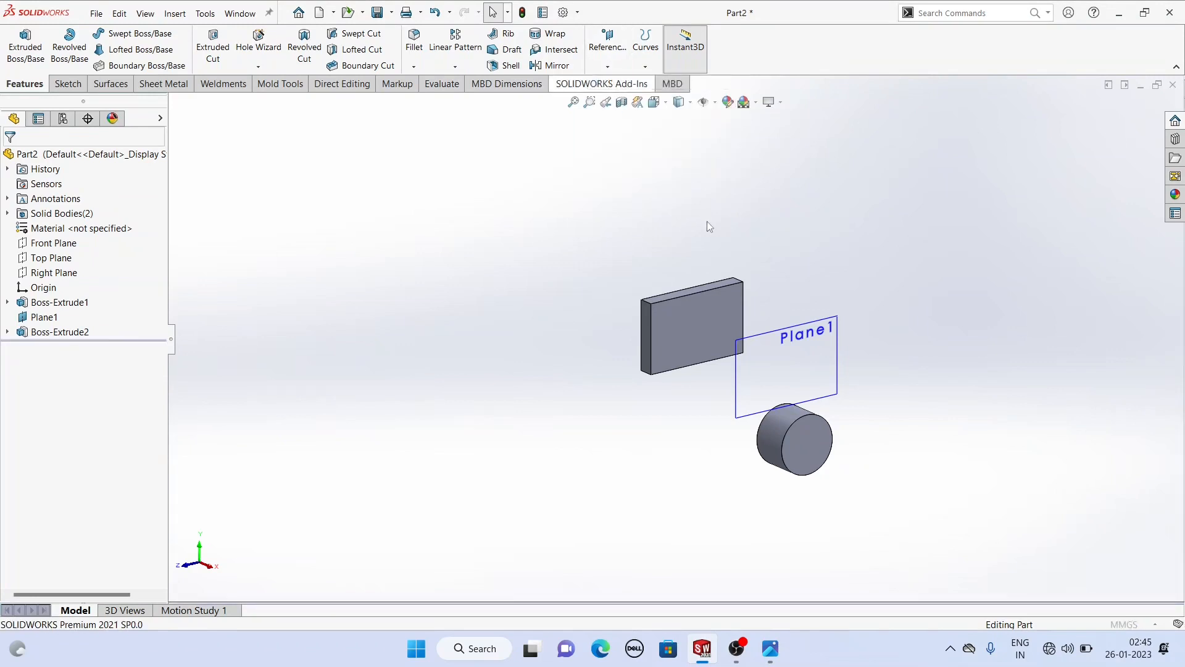
middle_click_drag(737, 266, 624, 281)
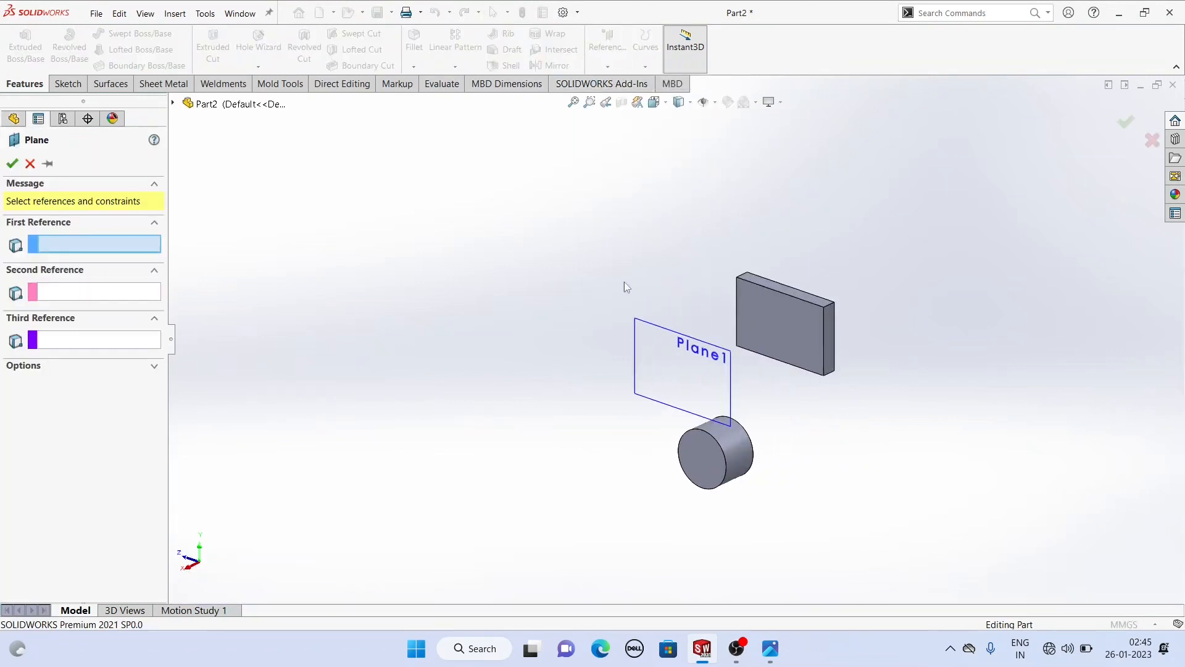
left_click(830, 345)
middle_click_drag(829, 345, 741, 334)
left_click(33, 374)
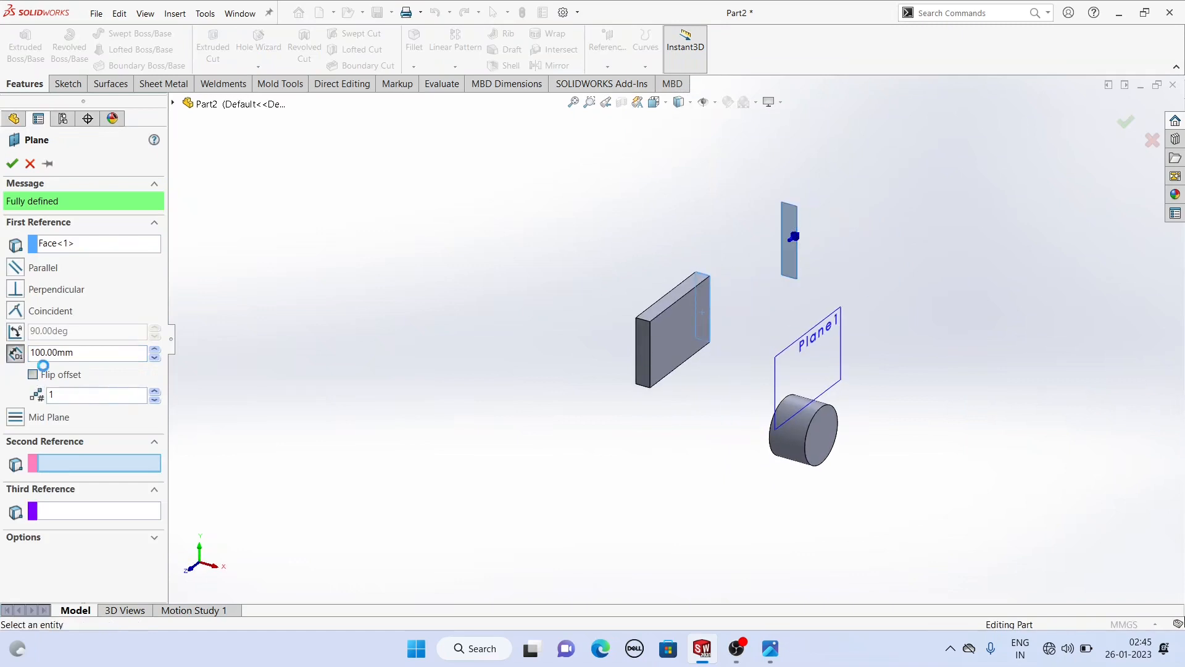
left_click(96, 350)
type("1")
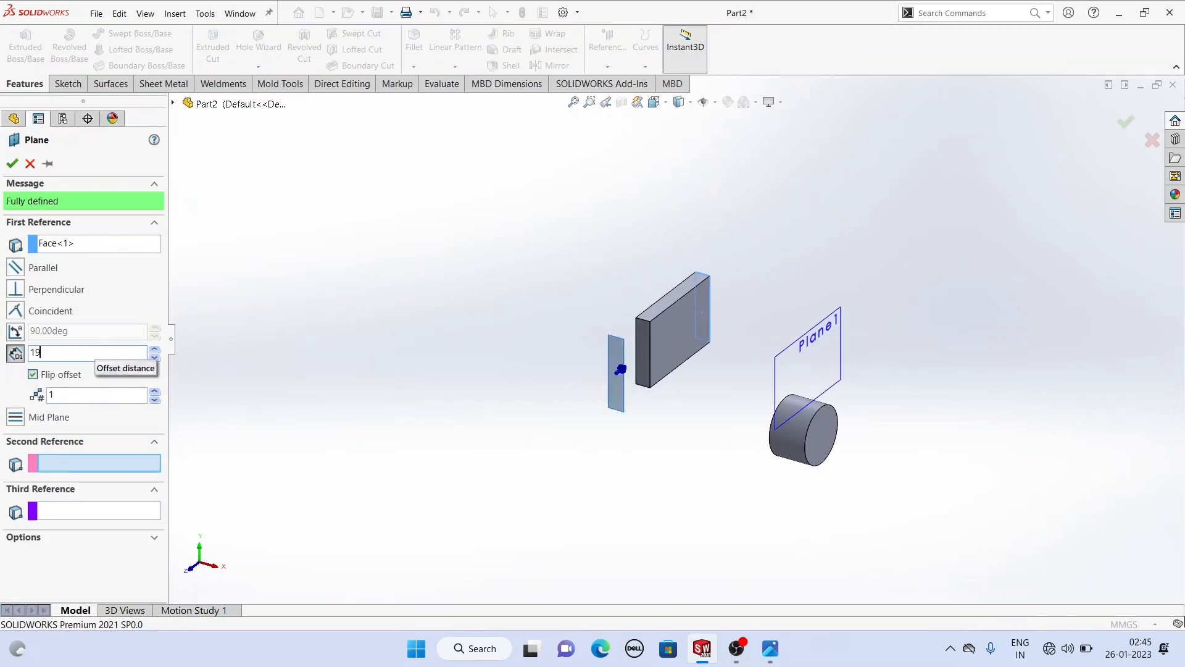
type("9")
key("Return")
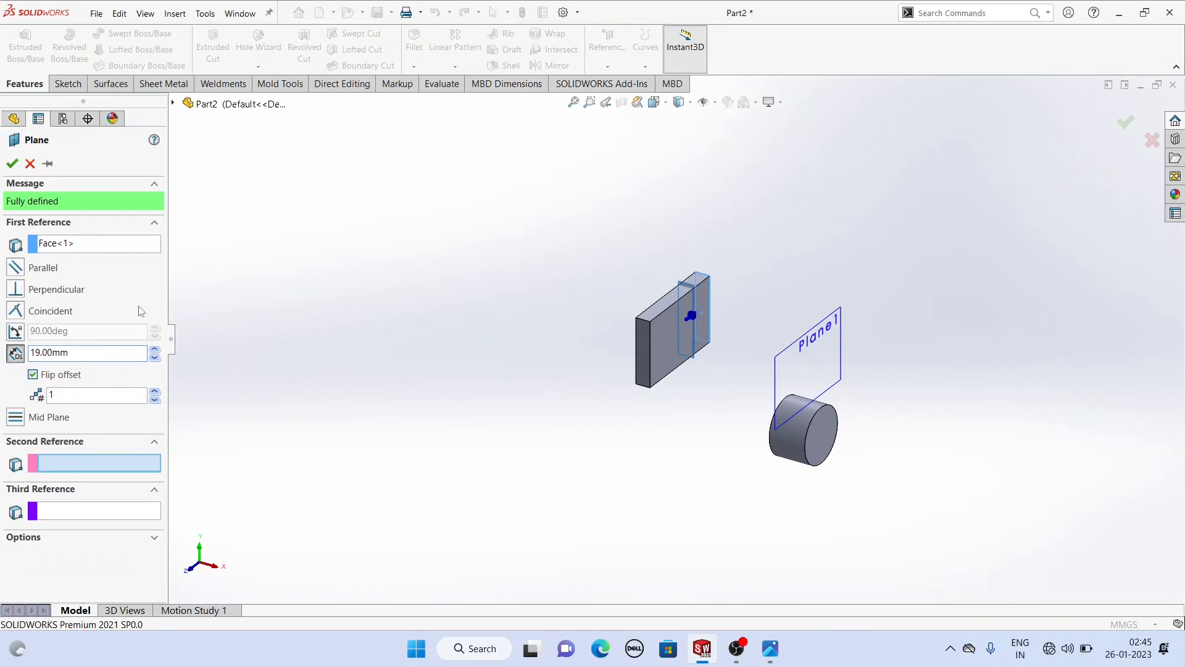
left_click(11, 163)
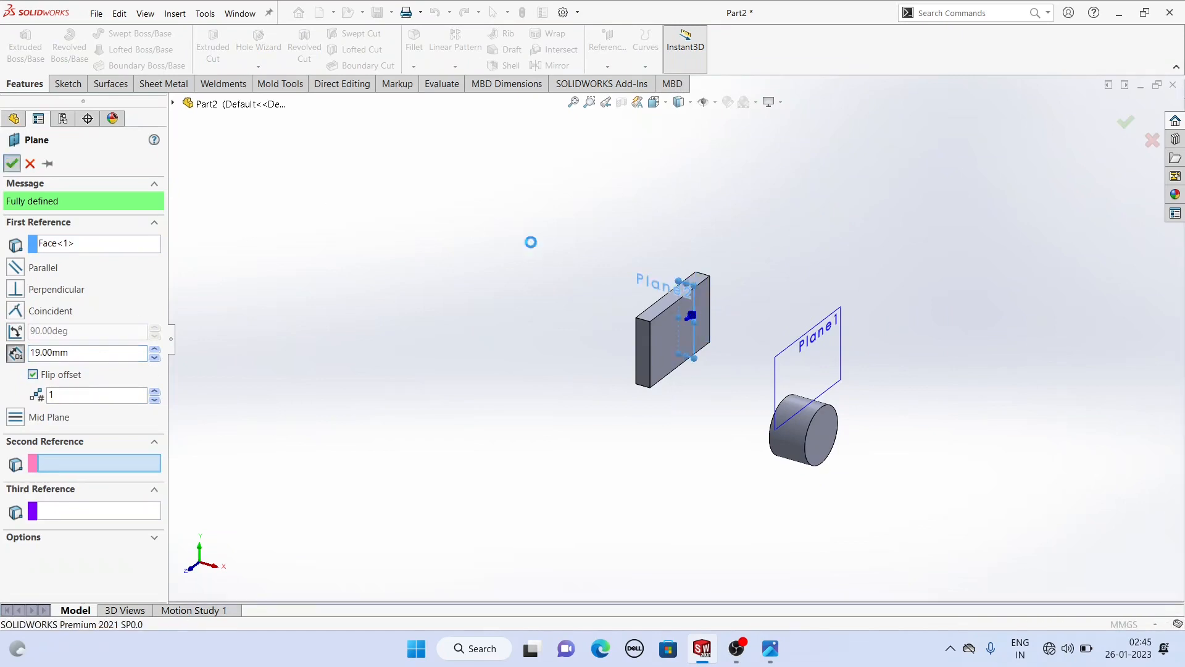
Start a sketch on the new 19 mm offset plane and turn the view to its opposite side, with the plate left of the boss.
left_click(677, 286)
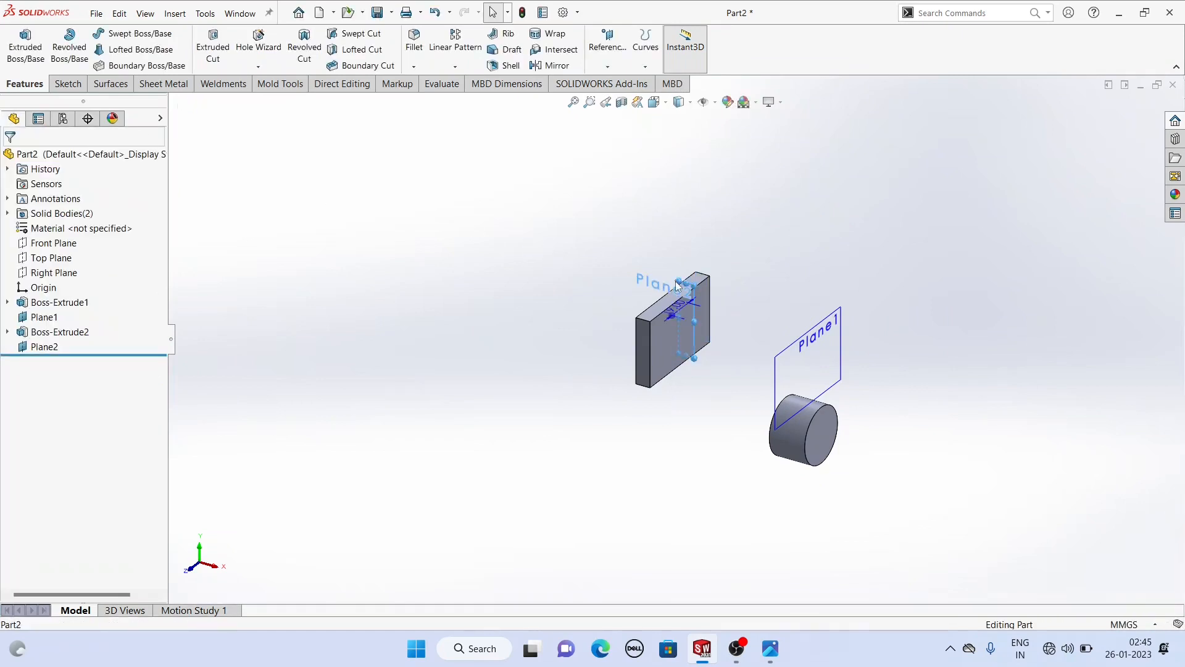
left_click(725, 242)
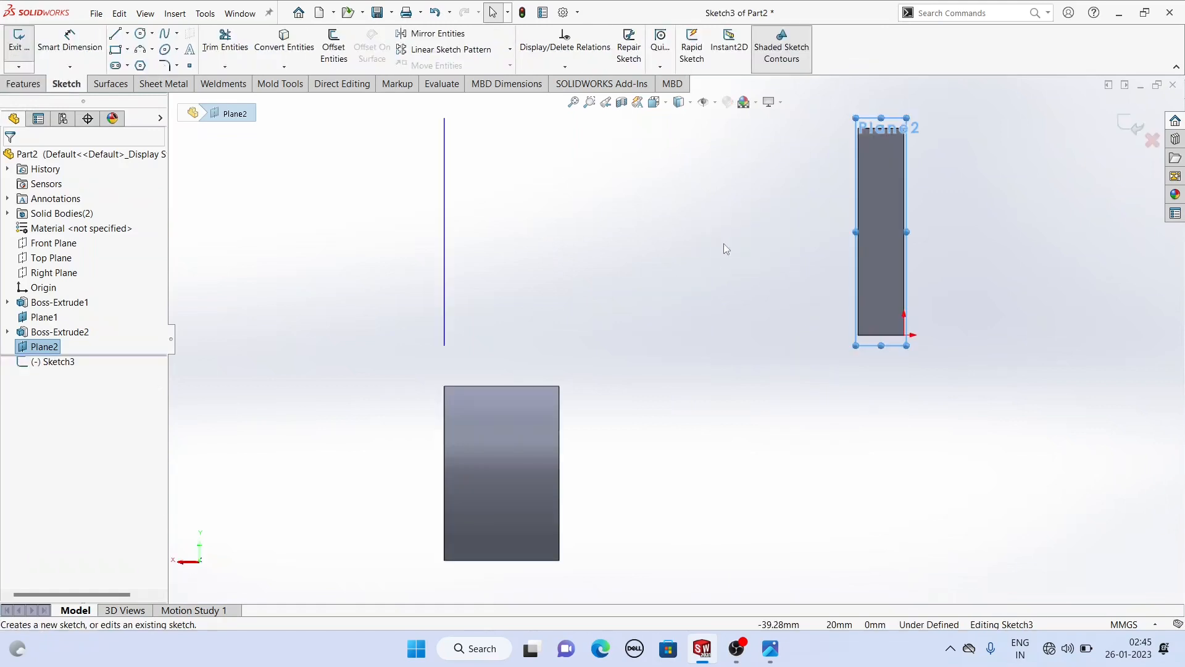
left_click(720, 302)
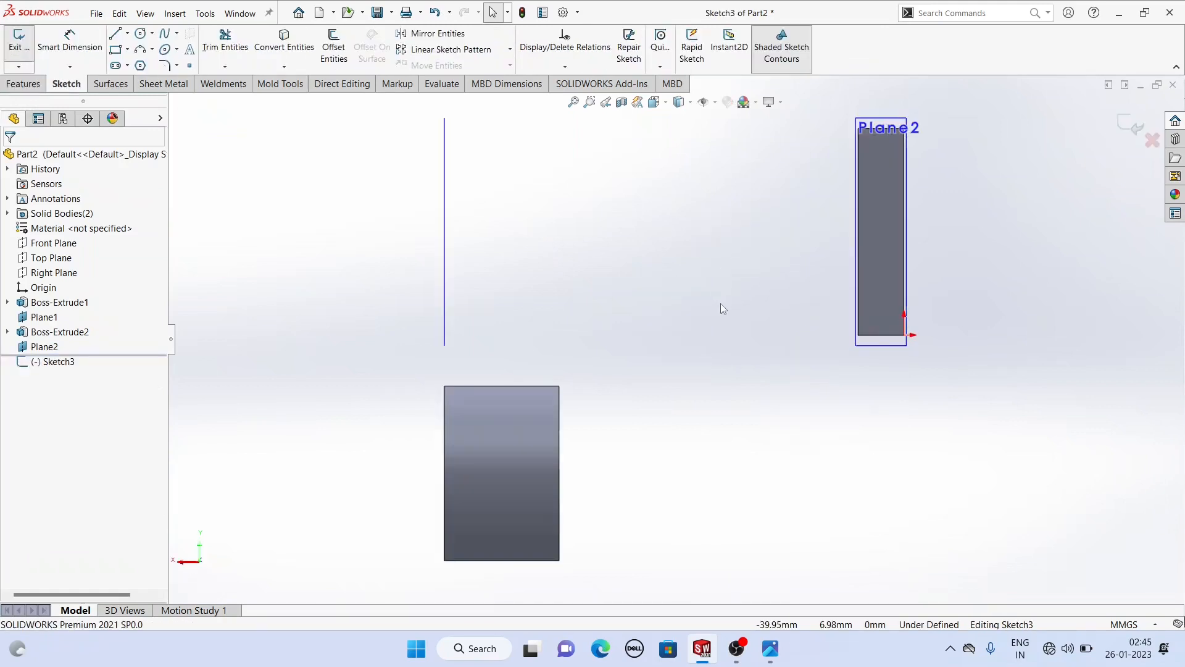
left_click(666, 104)
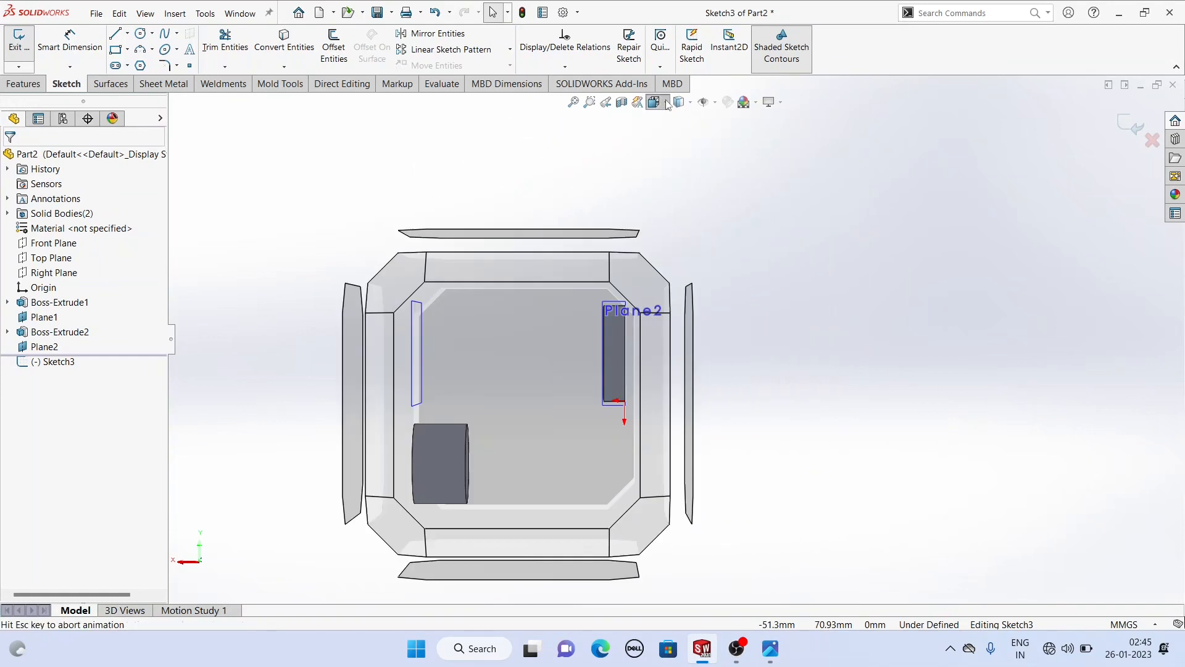
left_click(720, 180)
scroll(601, 265, "down", 3)
scroll(1061, 371, "down", 3)
scroll(1049, 342, "up", 3)
scroll(750, 298, "up", 1)
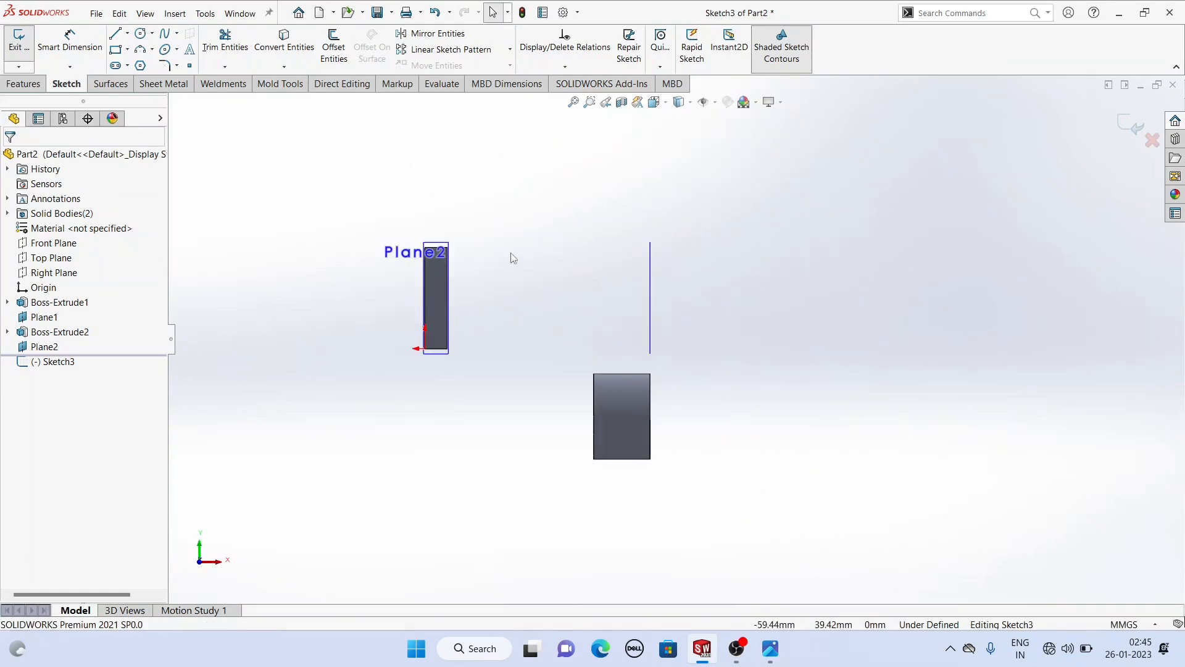
Hide both reference planes, Plane1 and Plane2.
left_click(43, 317)
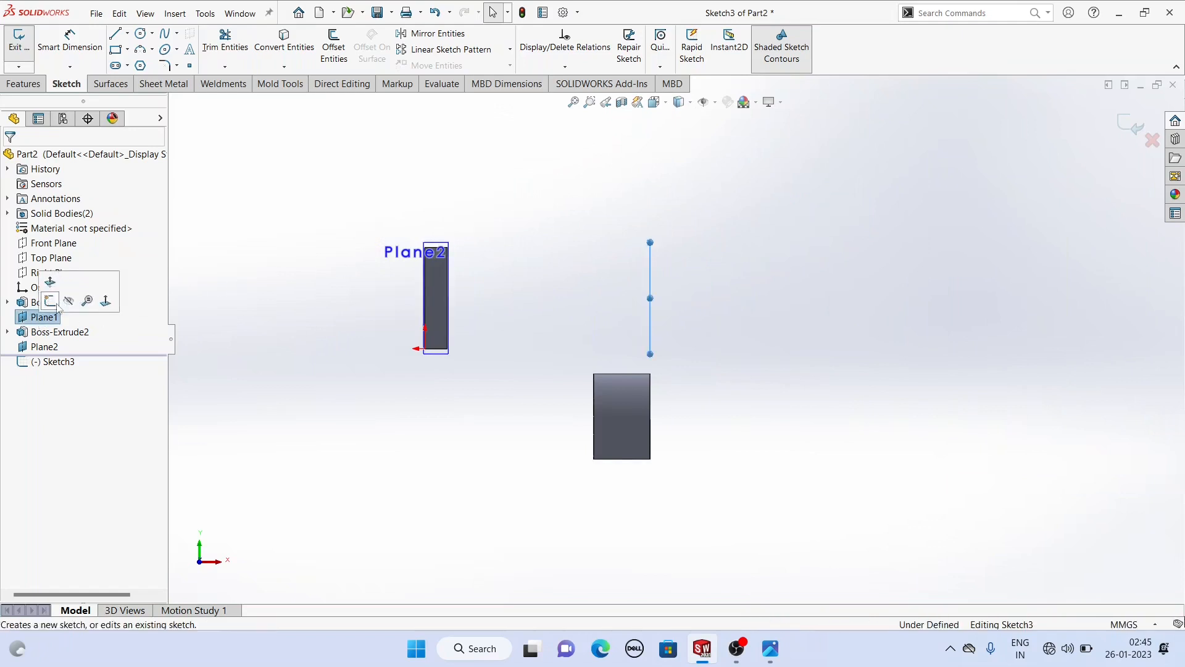
left_click(76, 302)
left_click(44, 346)
left_click(68, 330)
Sketch a closed L-shaped arm profile from the plate's lower front corner into the boss, about 13 mm thick with a leg about 15 mm wide.
scroll(327, 301, "up", 1)
scroll(411, 307, "down", 1)
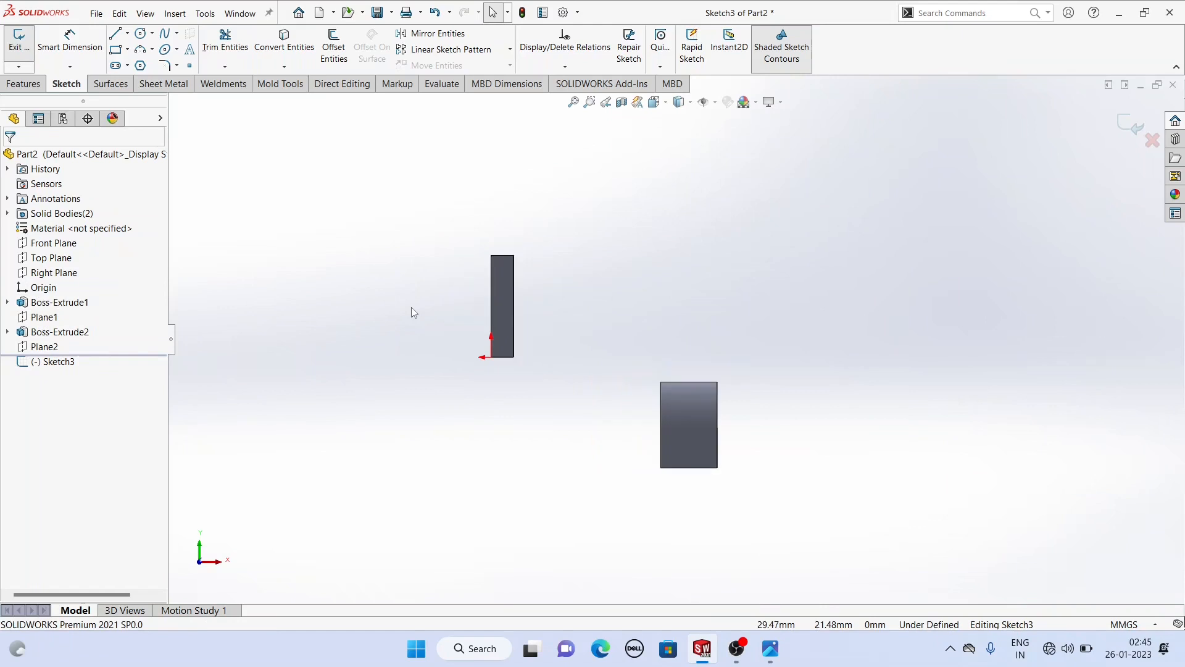
scroll(764, 444, "down", 1)
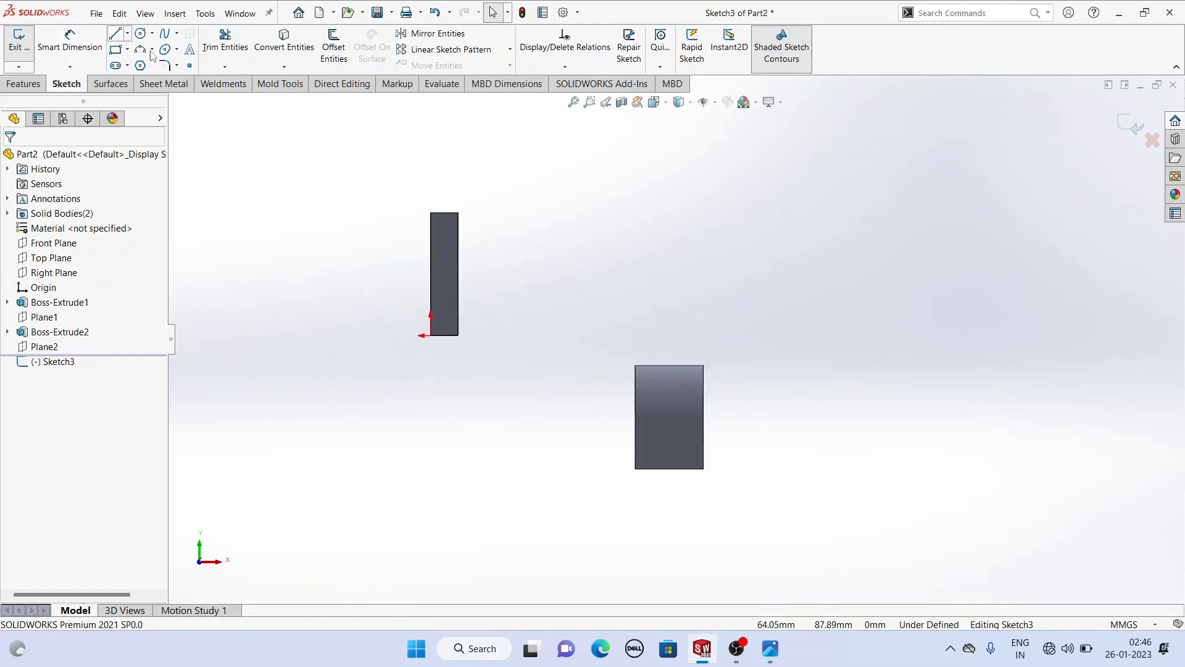
left_click(120, 37)
left_click(458, 335)
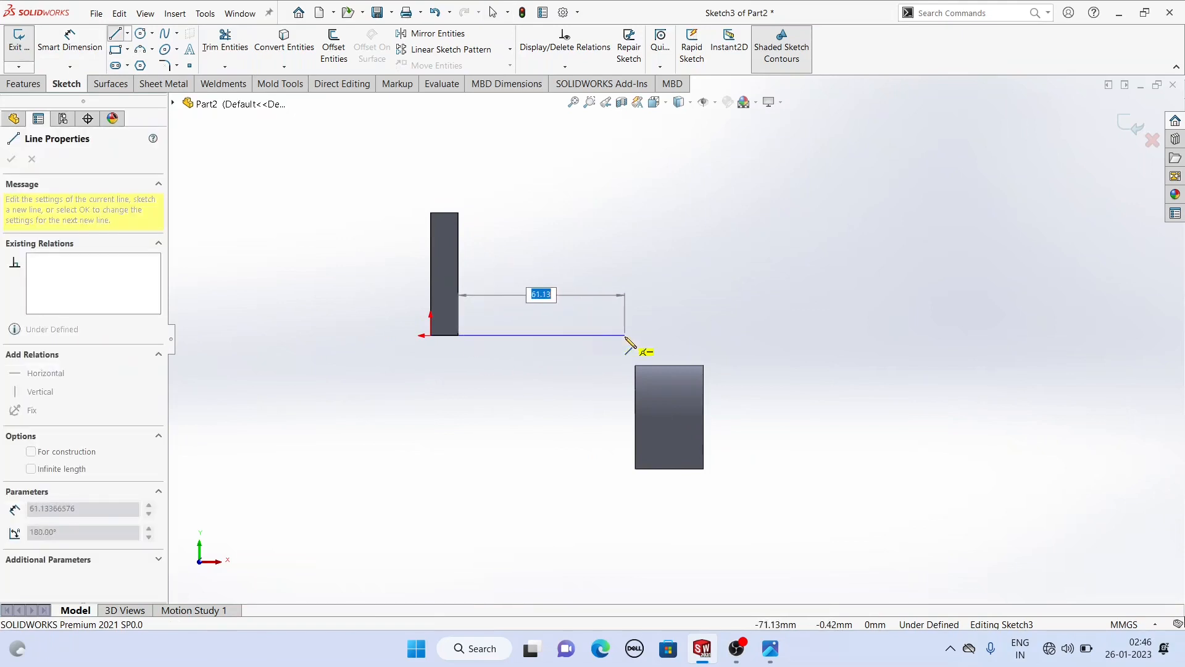
left_click(646, 335)
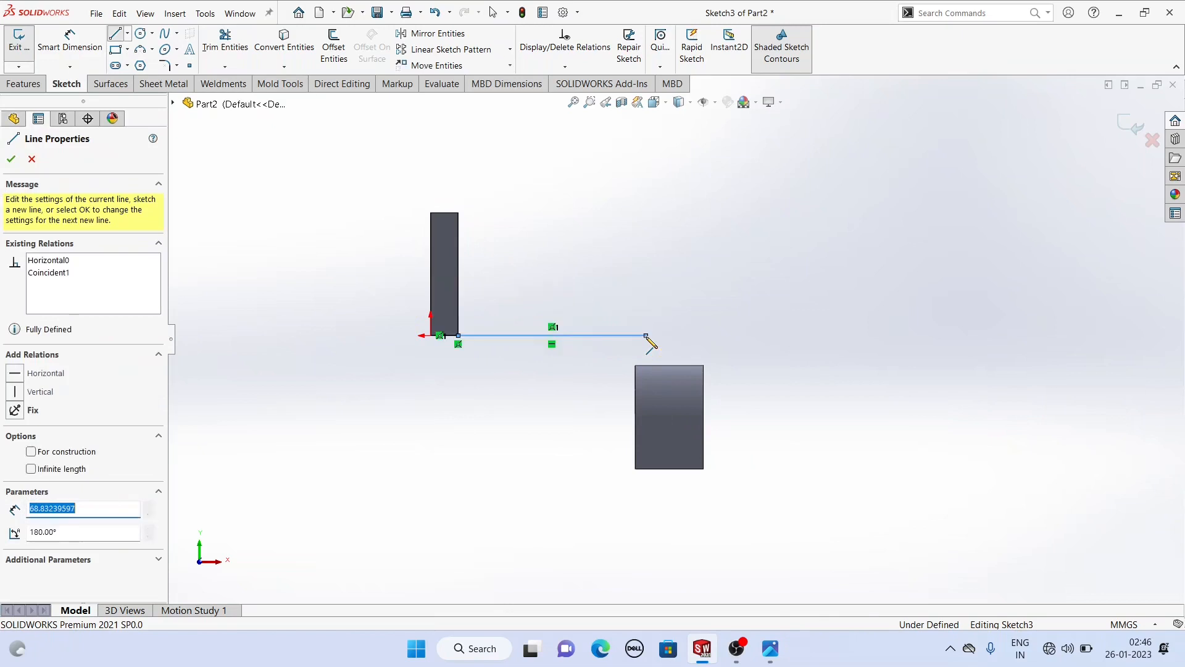
left_click(646, 432)
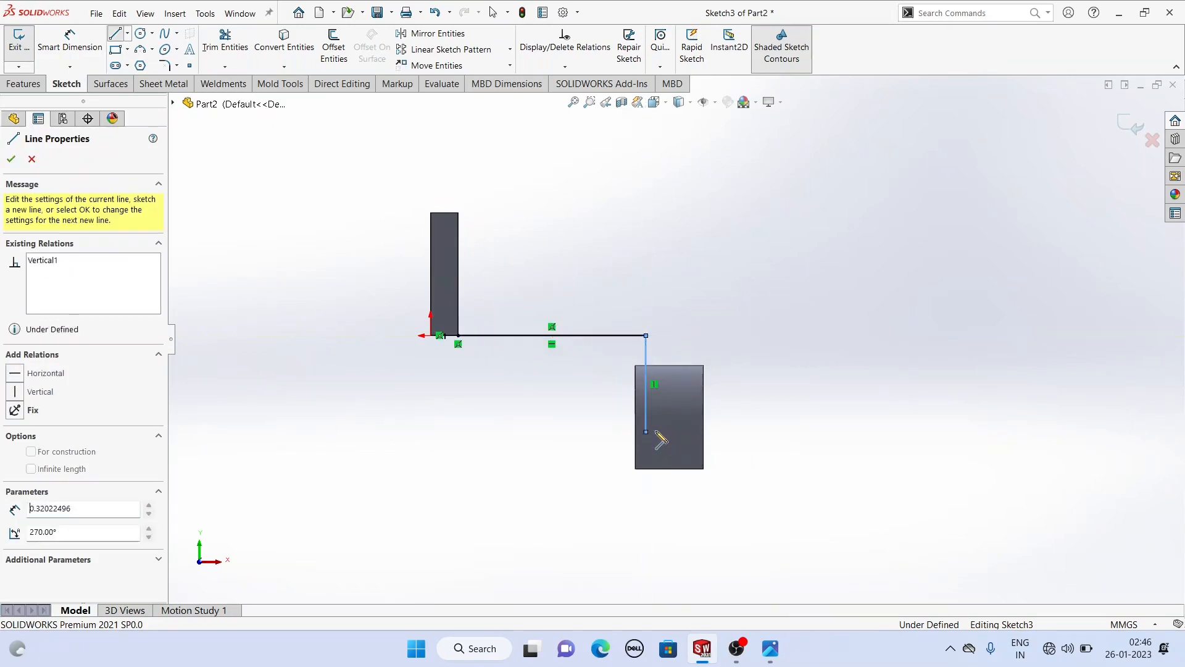
left_click(687, 431)
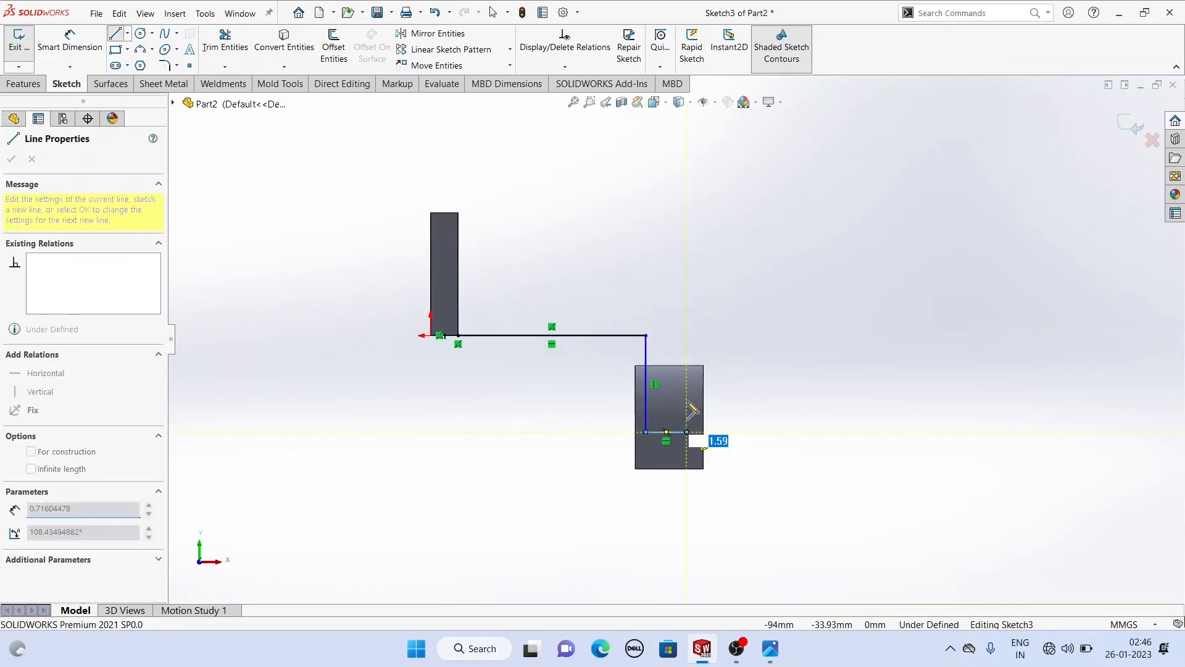
left_click(687, 299)
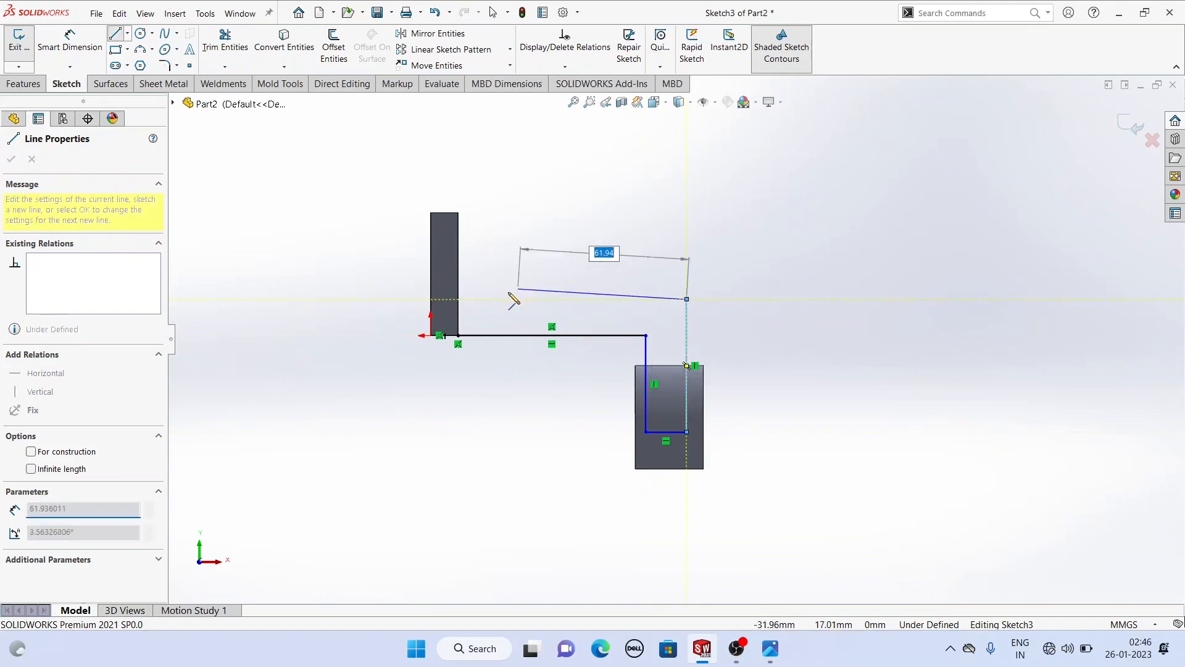
left_click(458, 299)
left_click(458, 335)
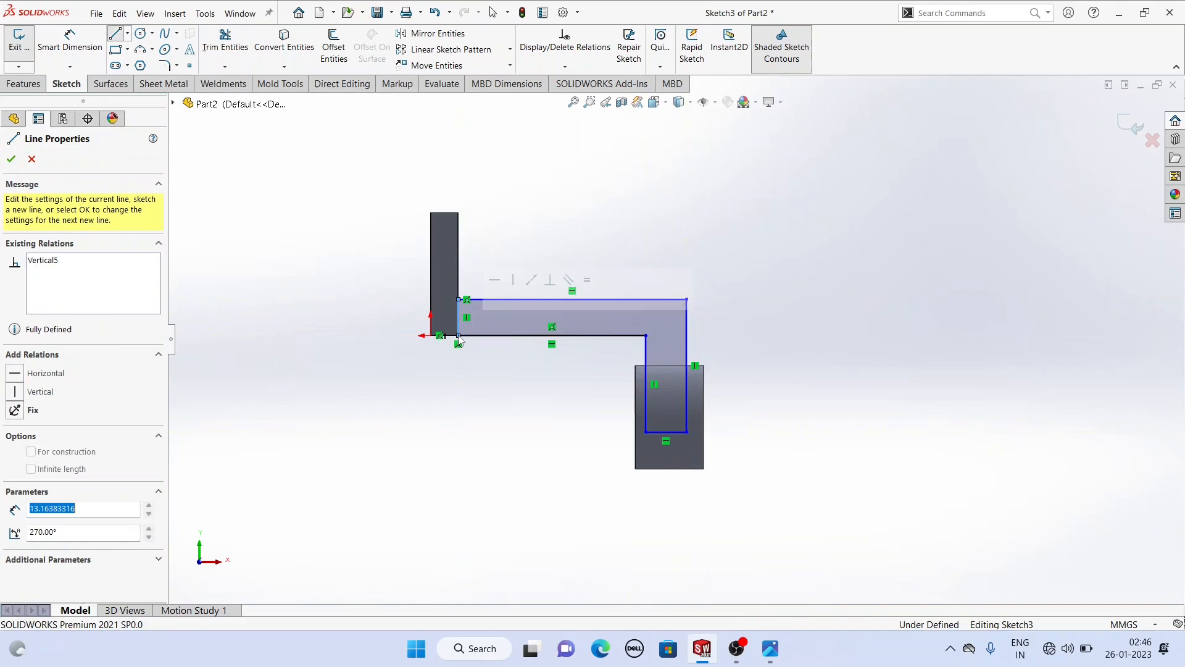
right_click(368, 265)
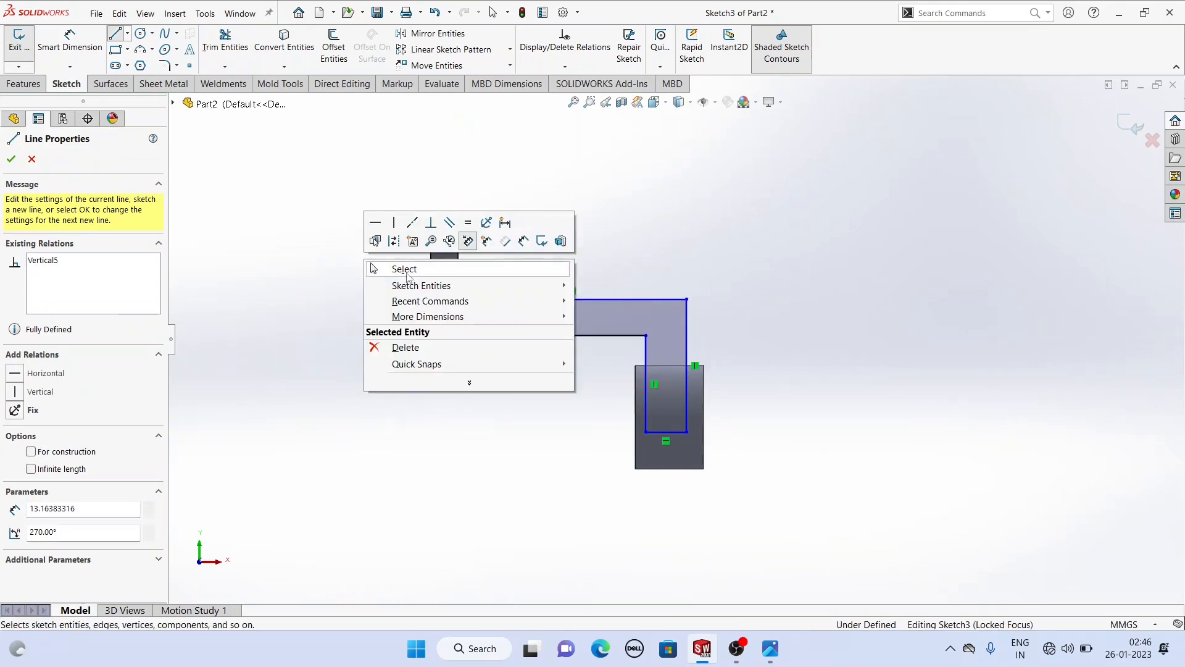
left_click(406, 273)
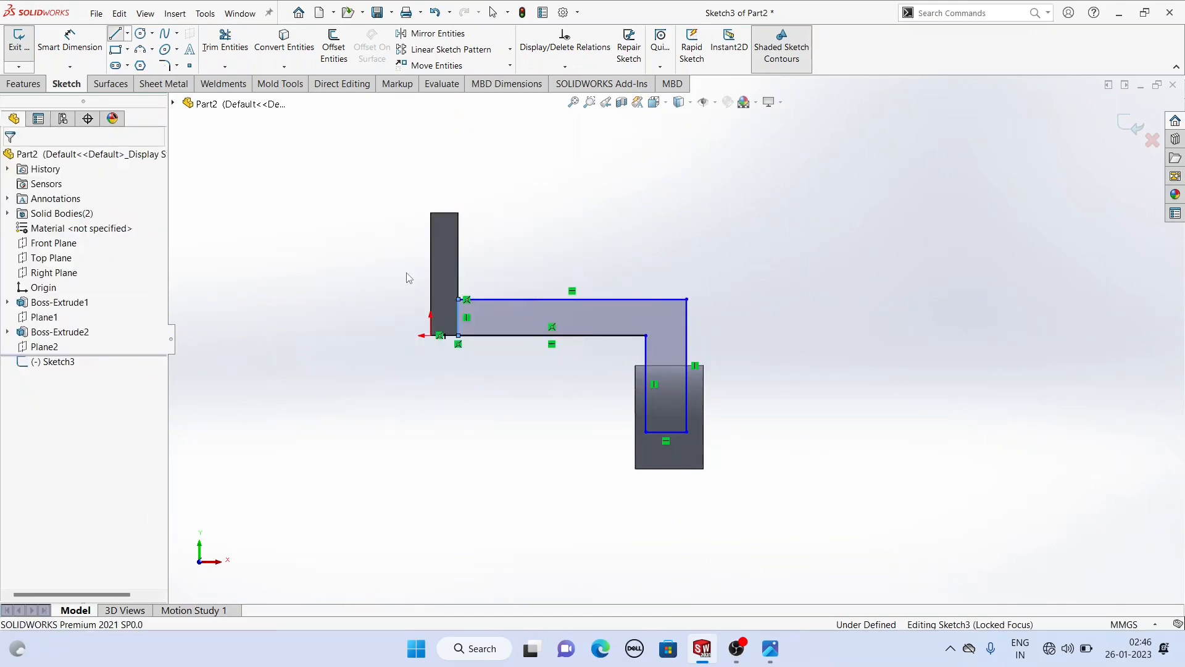
Dimension the thickness of the profile's horizontal arm as 10 mm.
left_click(75, 48)
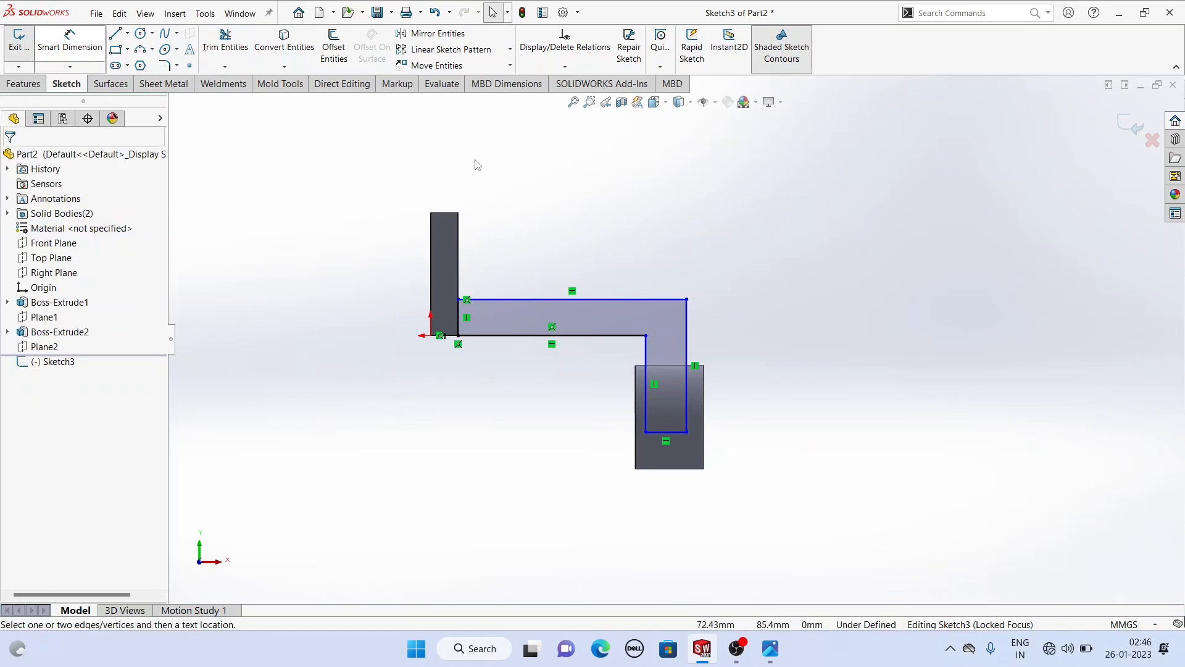
left_click(608, 300)
left_click(613, 337)
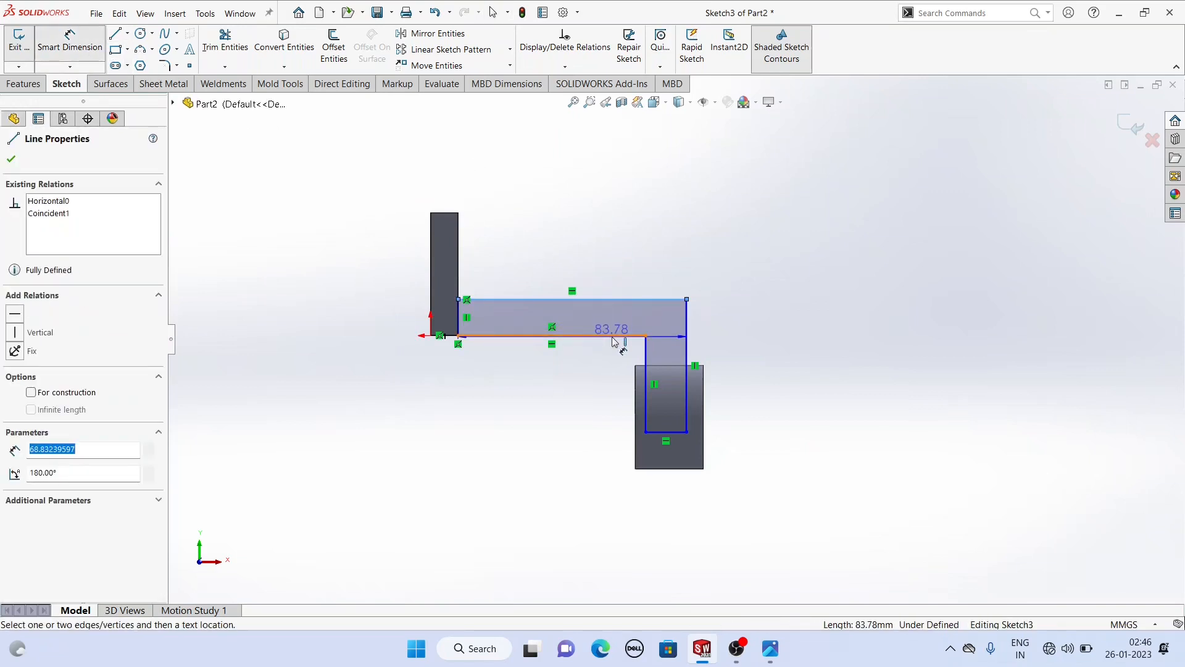
left_click(801, 327)
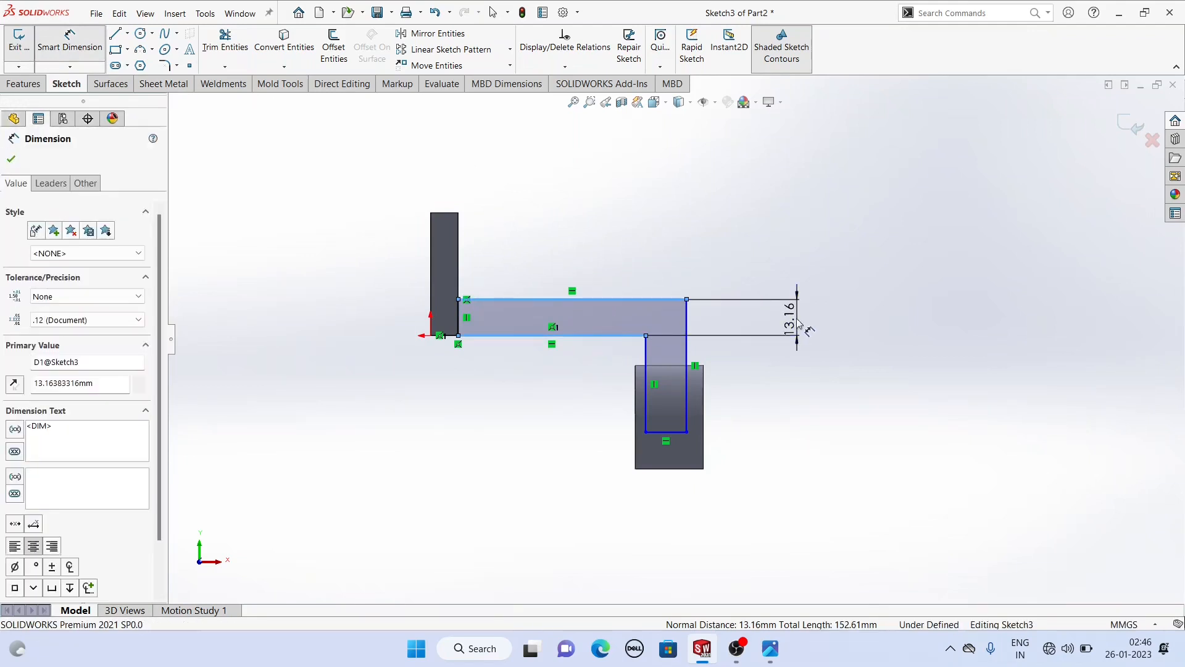
type("10")
key("Return")
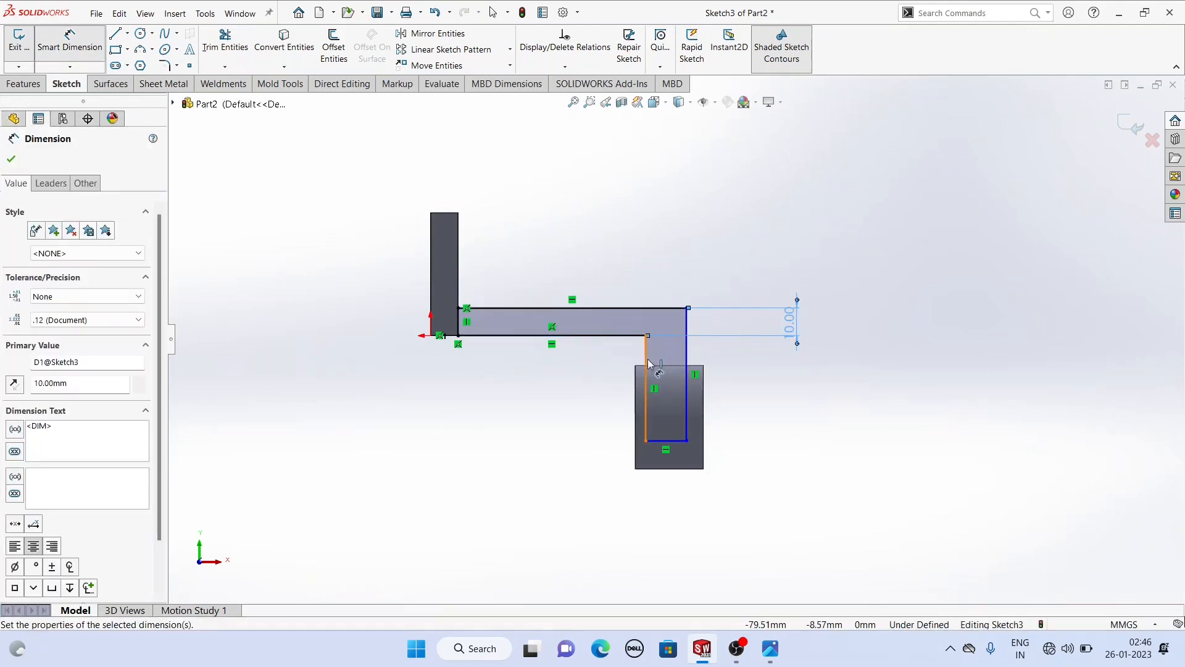
Dimension the width of the profile's vertical leg as 10 mm.
left_click(688, 353)
left_click(646, 349)
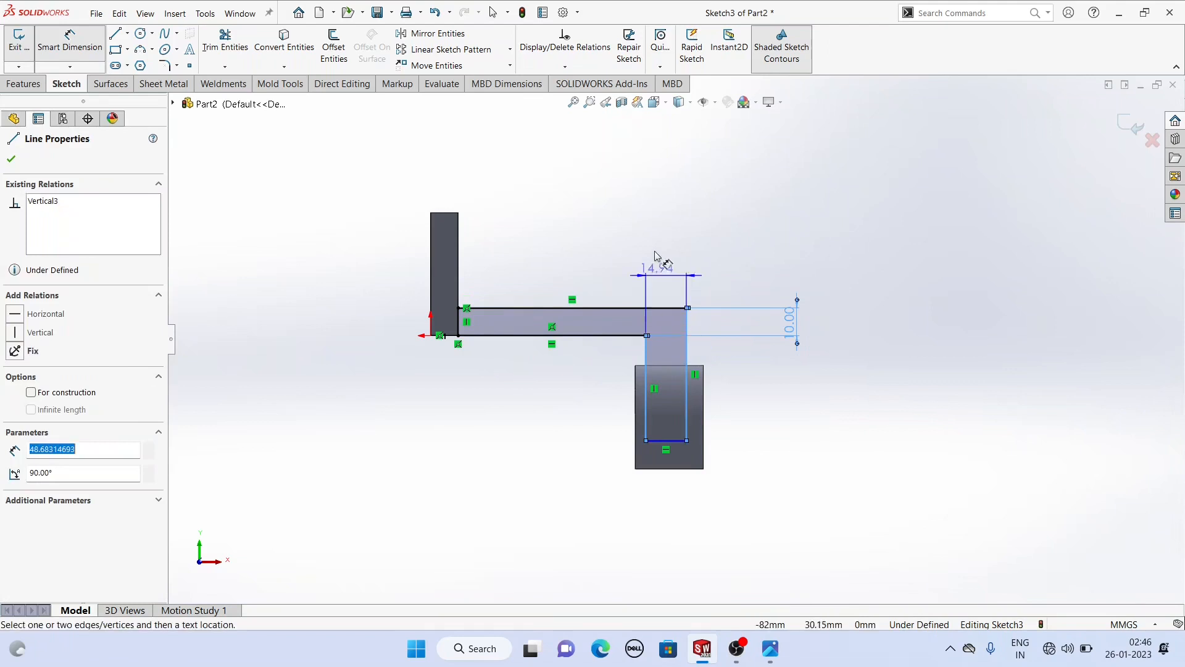
left_click(658, 253)
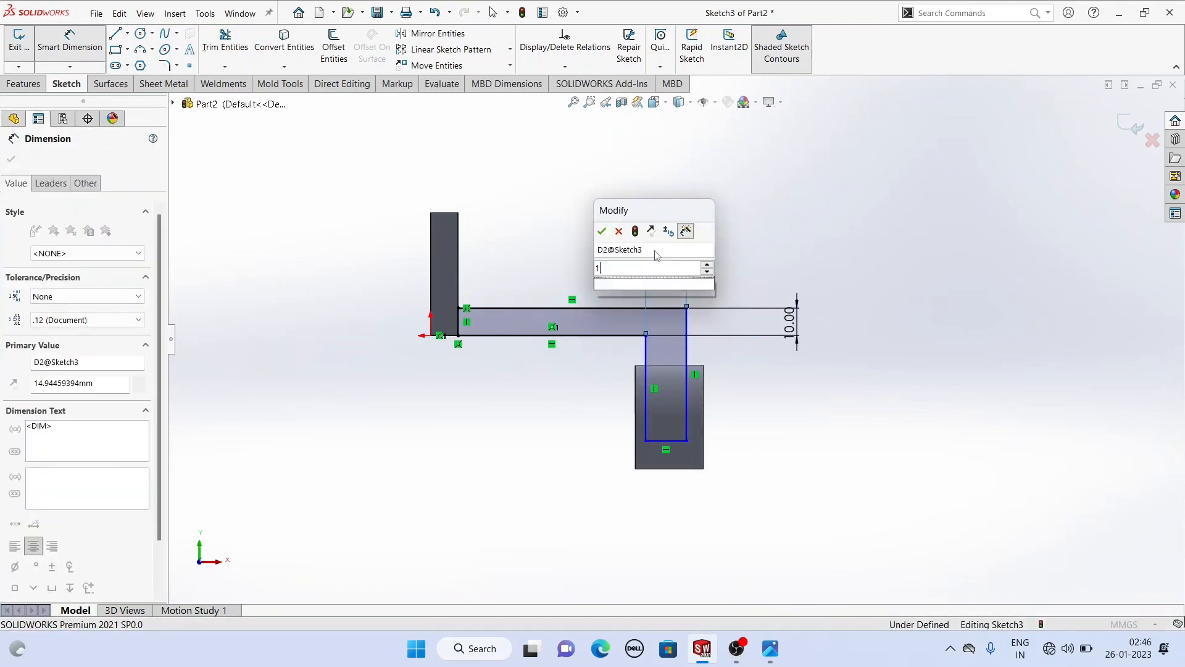
type("10")
key("Return")
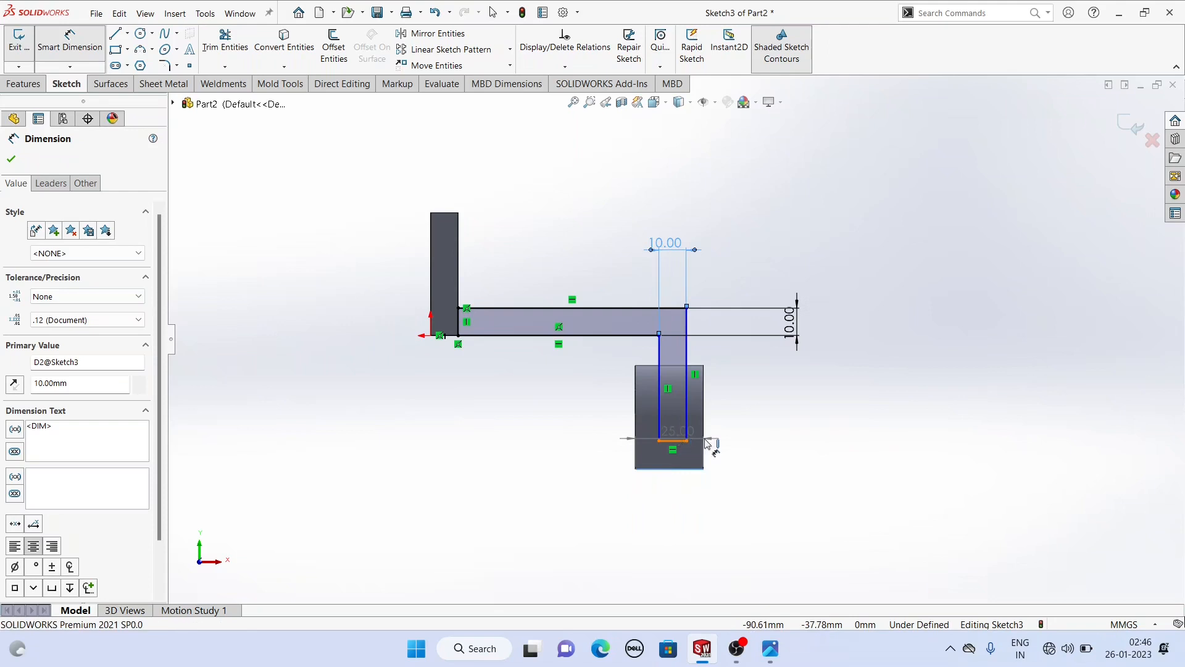
Dimension the leg's lower end 19 mm above the bottom edge of the boss.
left_click(679, 442)
left_click(808, 446)
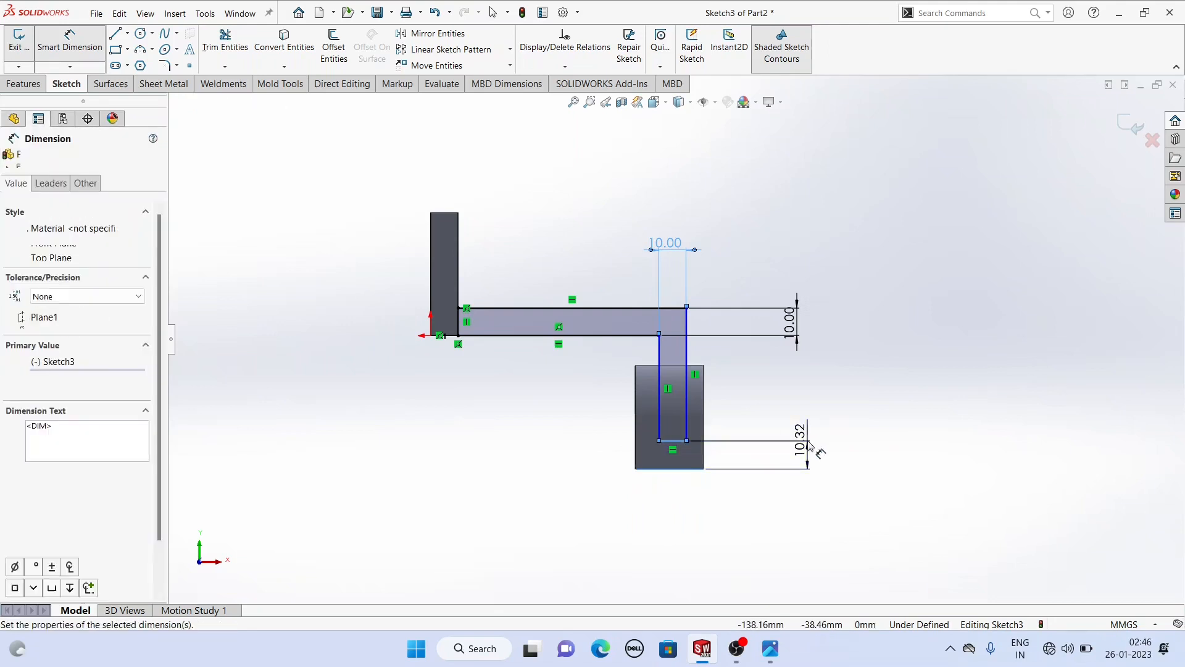
type("10")
key("Return")
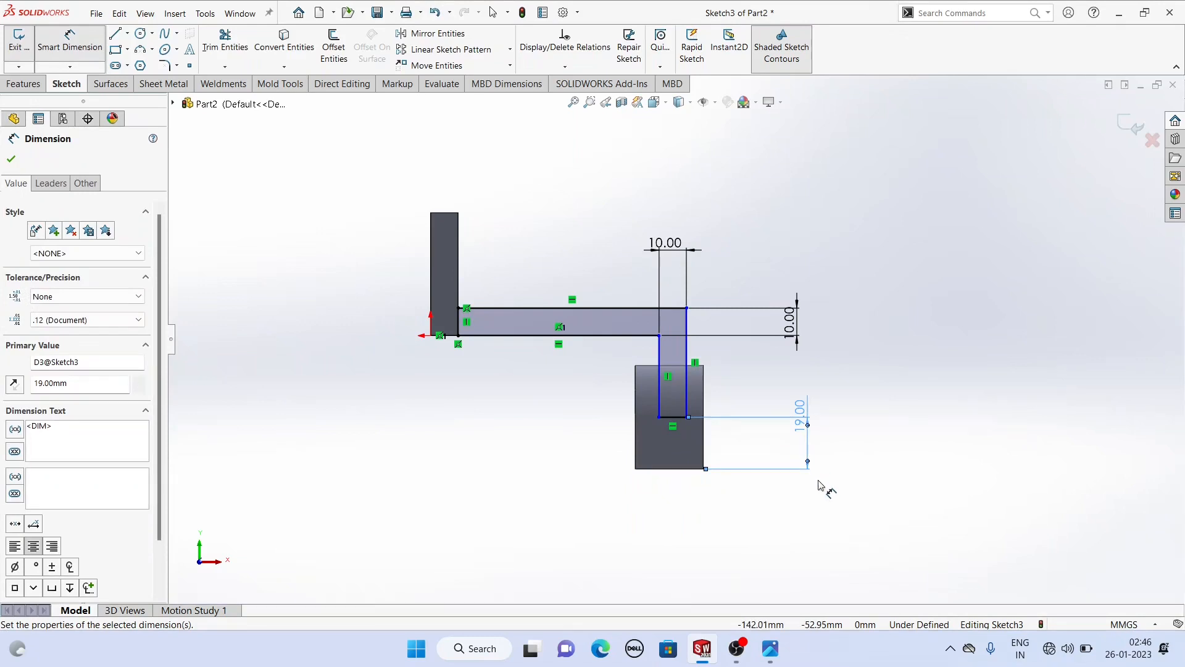
Dimension the leg's outer vertical edge 2 mm from the boss's outer end face.
left_click(687, 395)
left_click(705, 398)
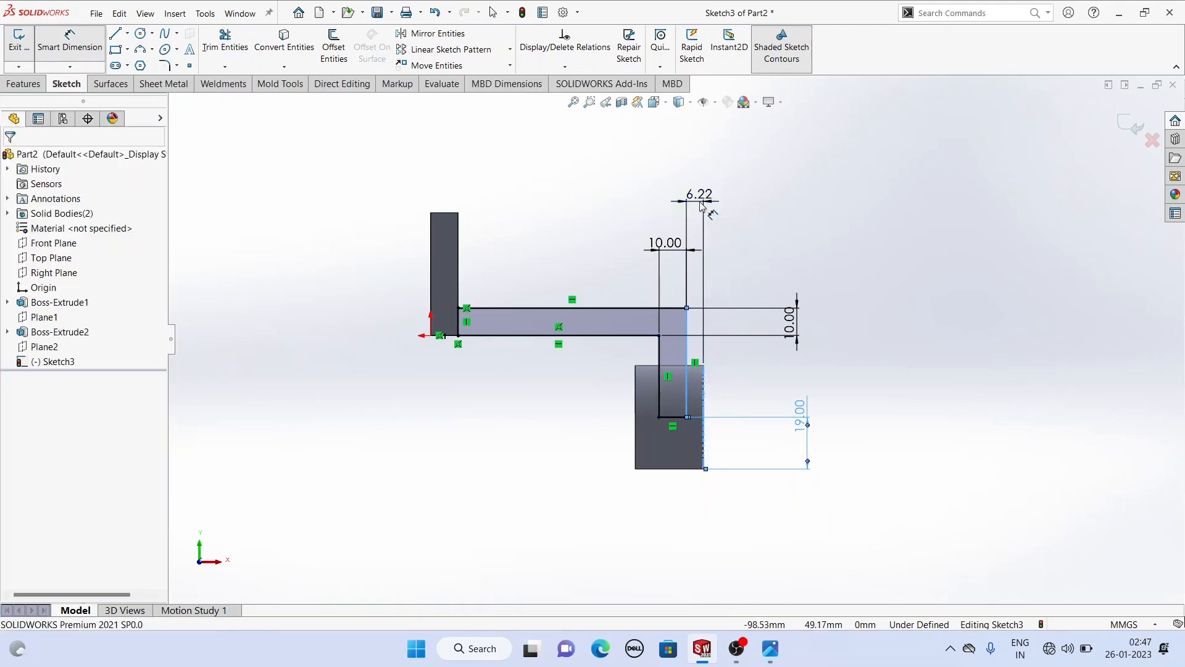
left_click(702, 207)
key("Return")
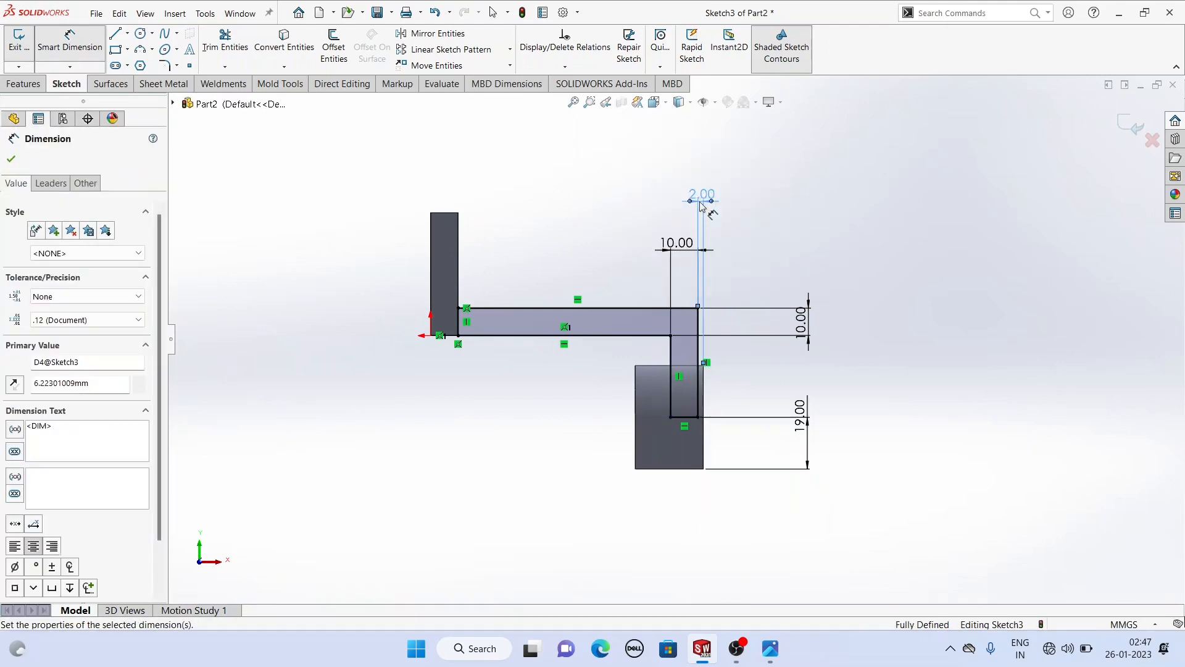
Fillet the inner and outer corners of the L-shaped arm profile with a 5 mm radius each.
right_click(838, 184)
left_click(864, 221)
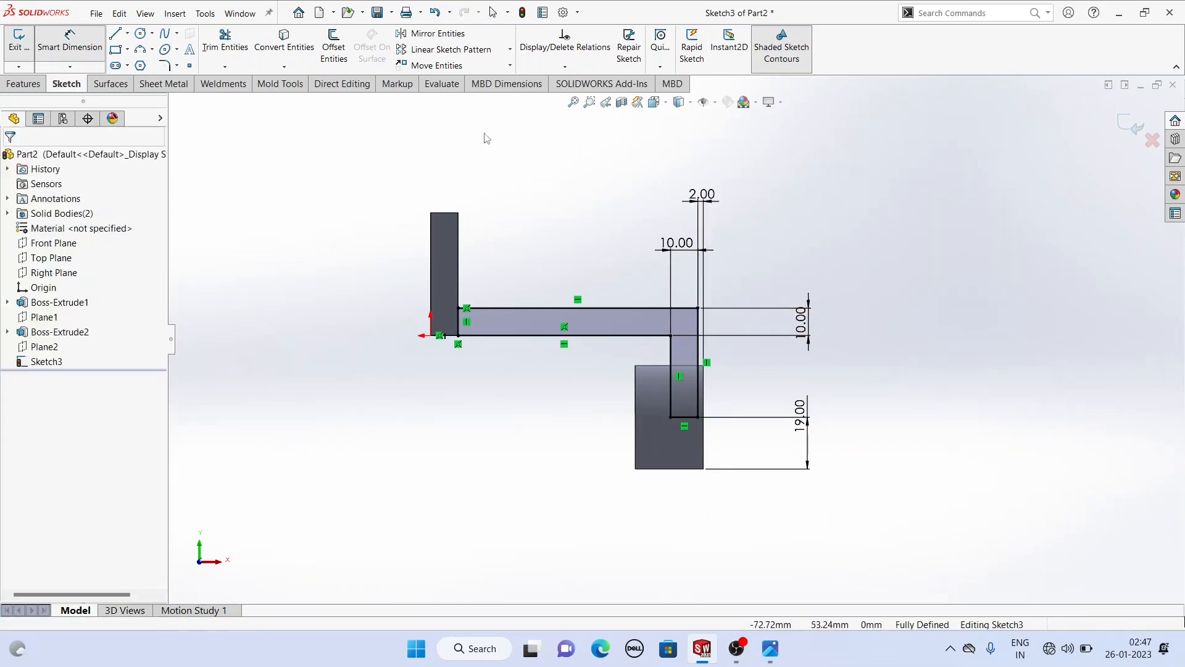
left_click(166, 66)
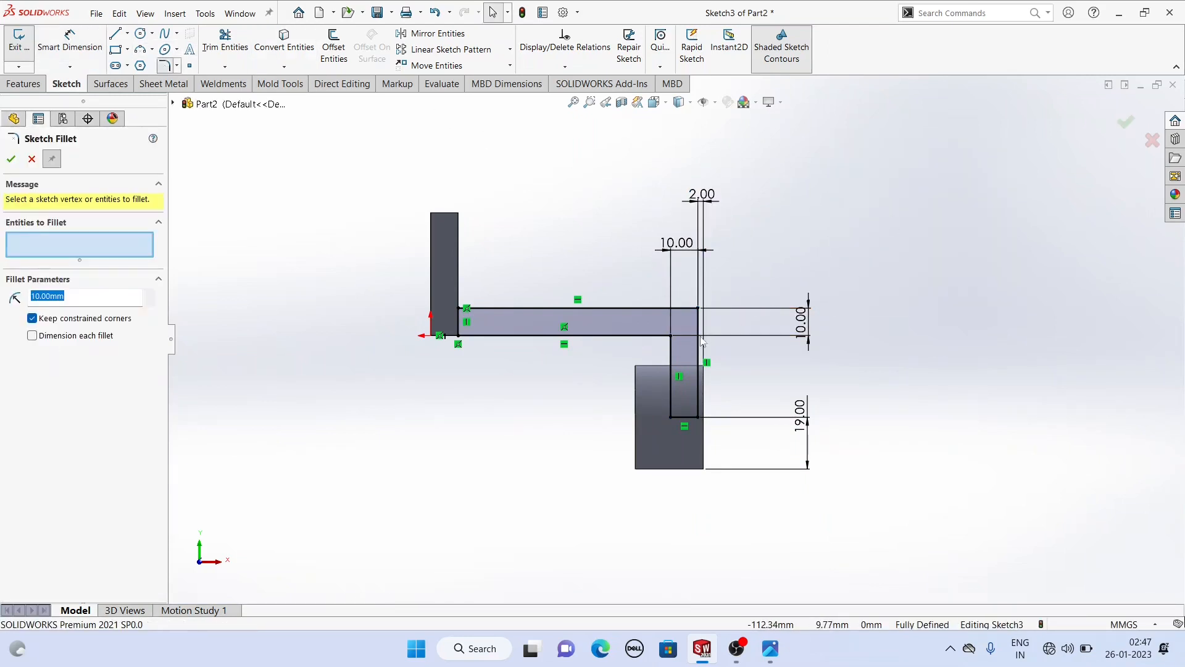
left_click(671, 337)
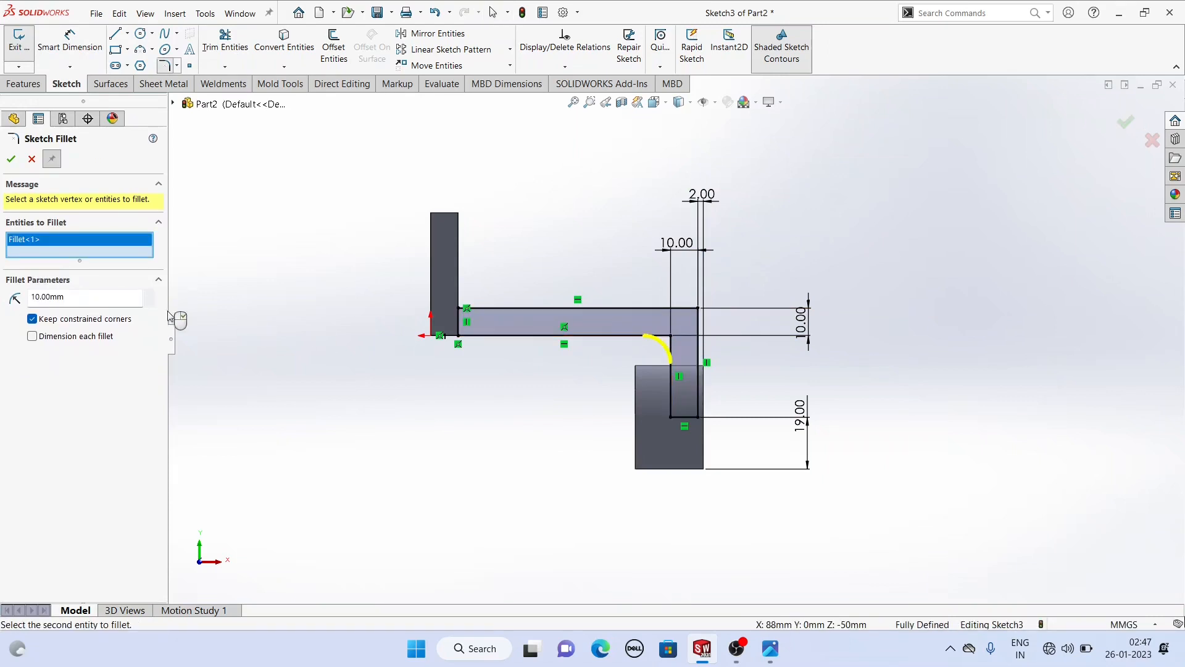
double_click(82, 297)
left_click(11, 159)
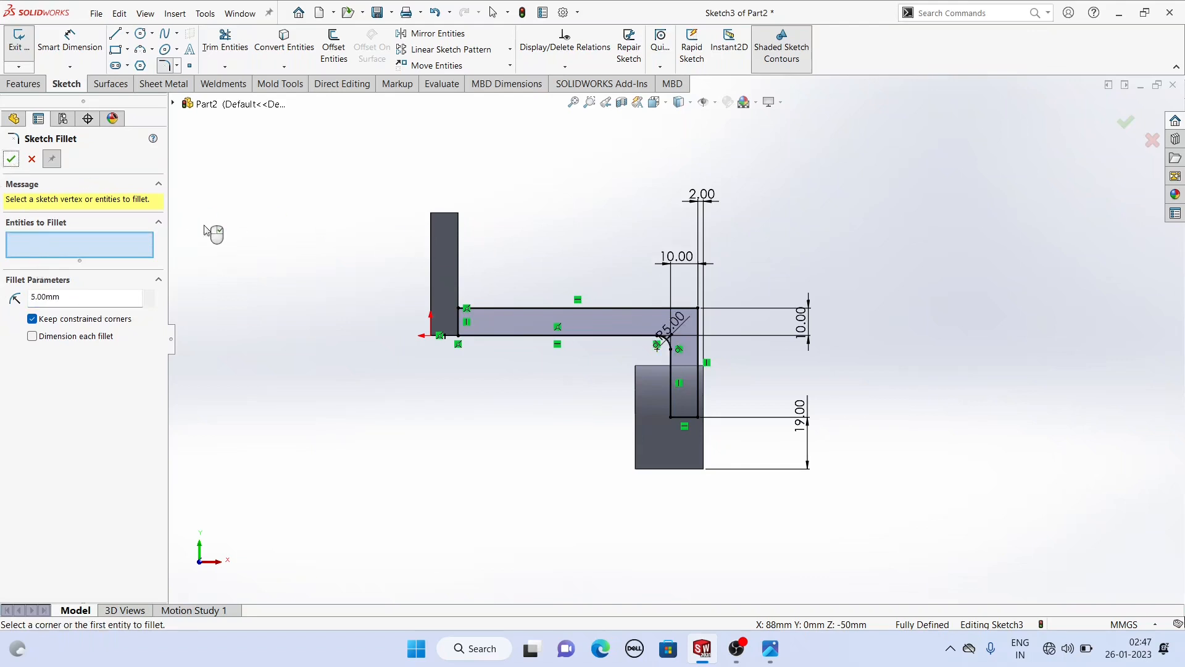
left_click(695, 310)
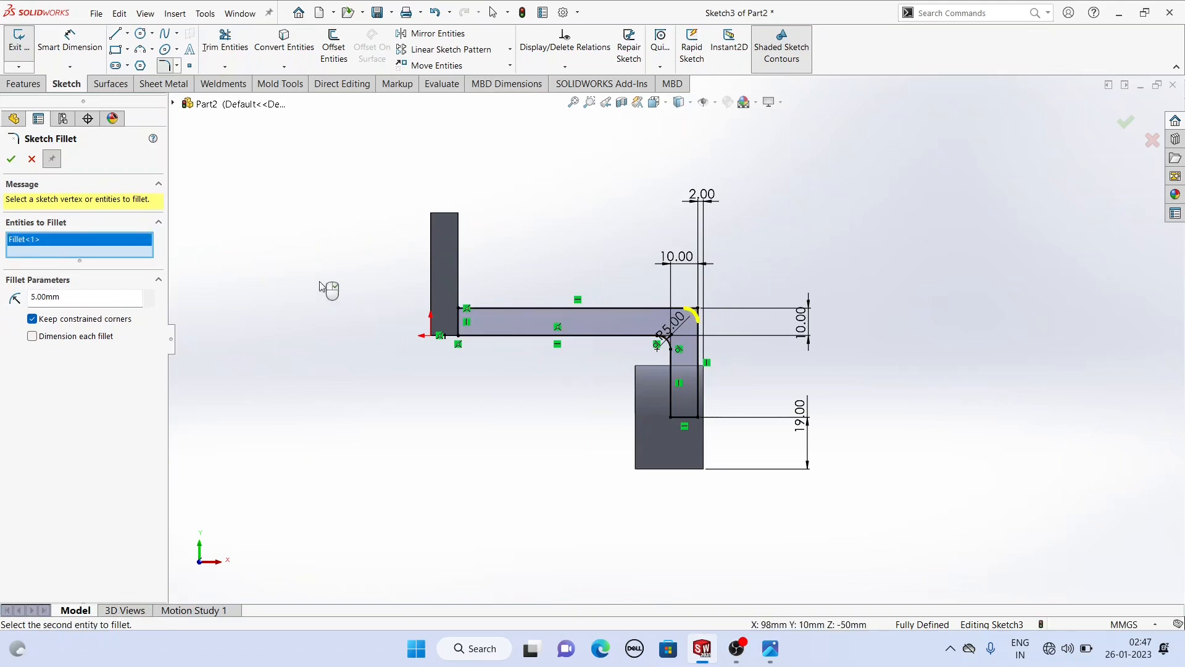
right_click(209, 305)
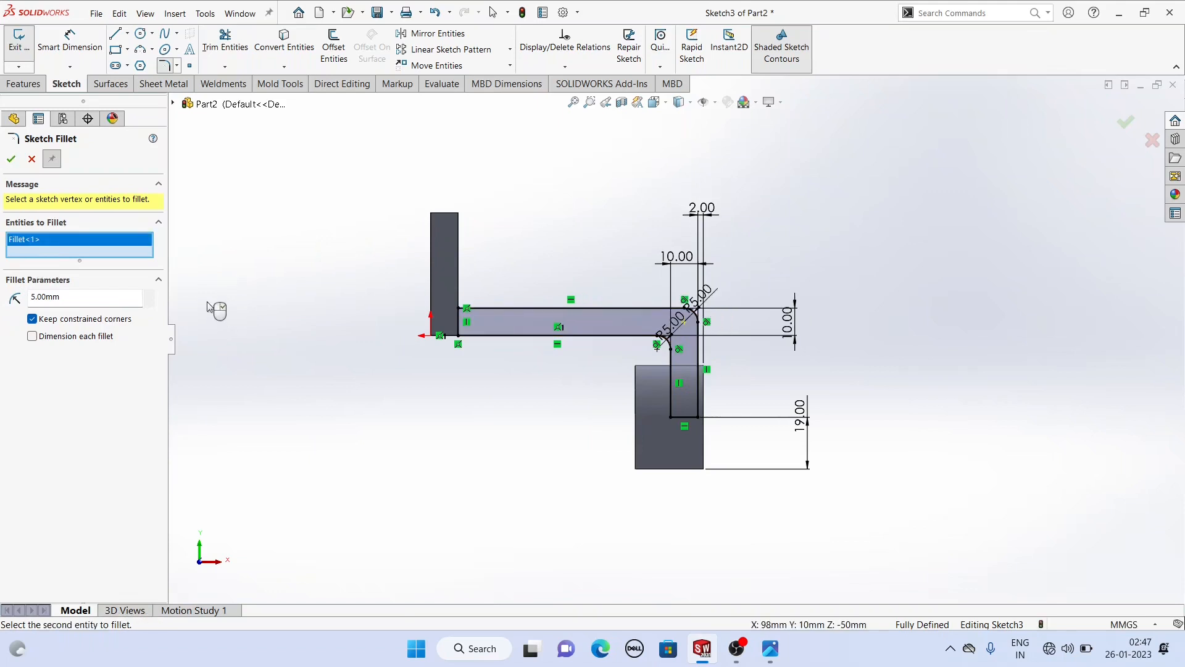
left_click(11, 159)
Extrude the L-shaped arm profile 38 mm with the Mid Plane end condition, merged with the plate and boss.
mouse_move(542, 238)
middle_mouse_down()
mouse_move(453, 253)
mouse_move(532, 264)
middle_mouse_up()
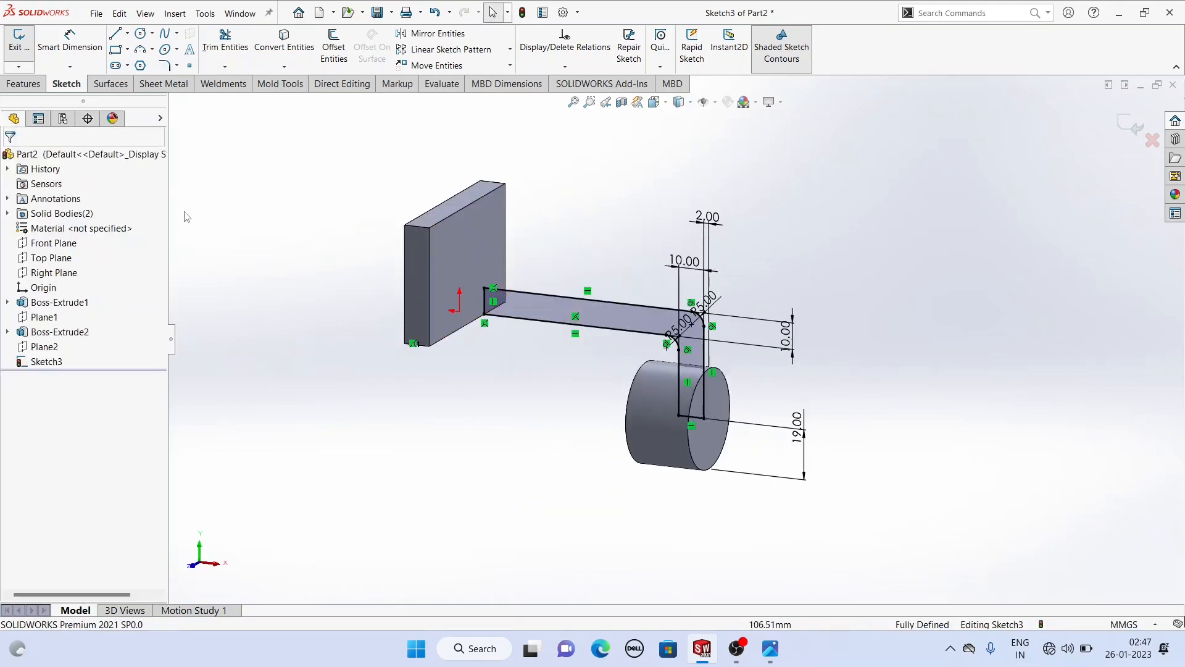
left_click(27, 86)
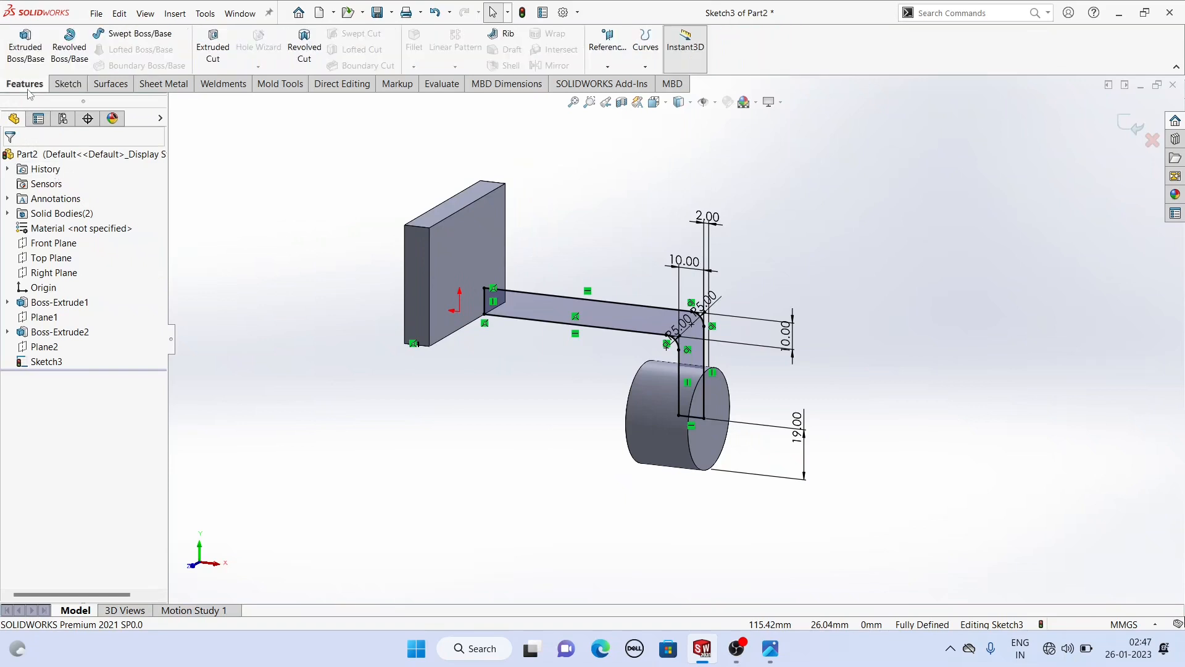
left_click(26, 57)
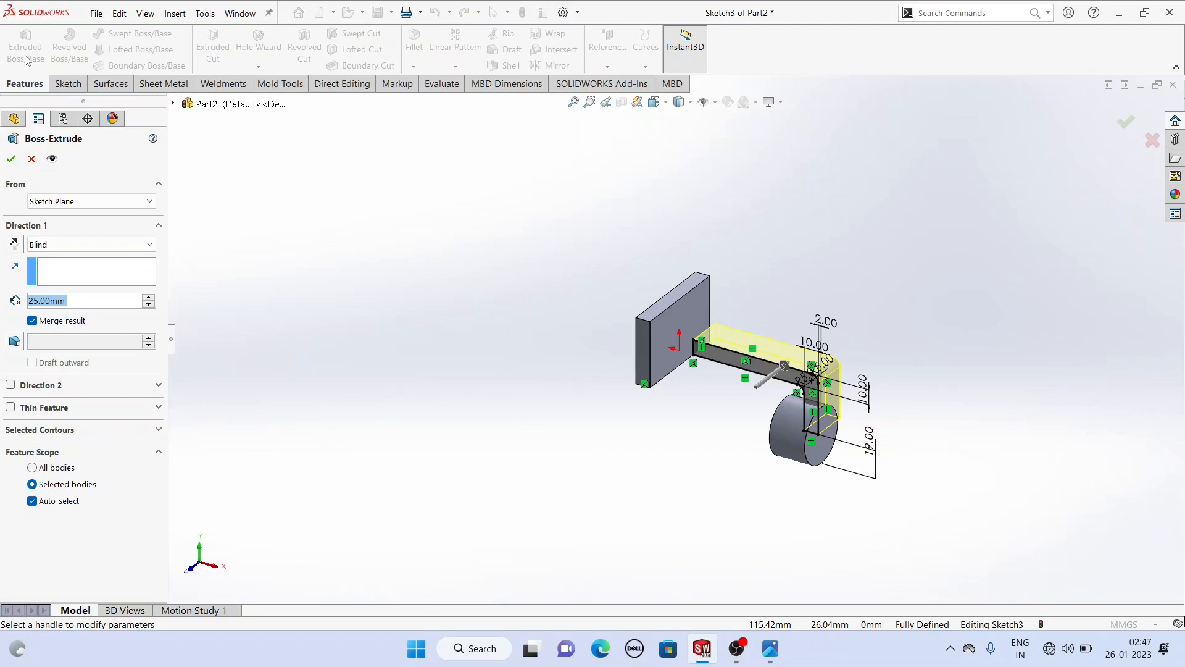
left_click(69, 244)
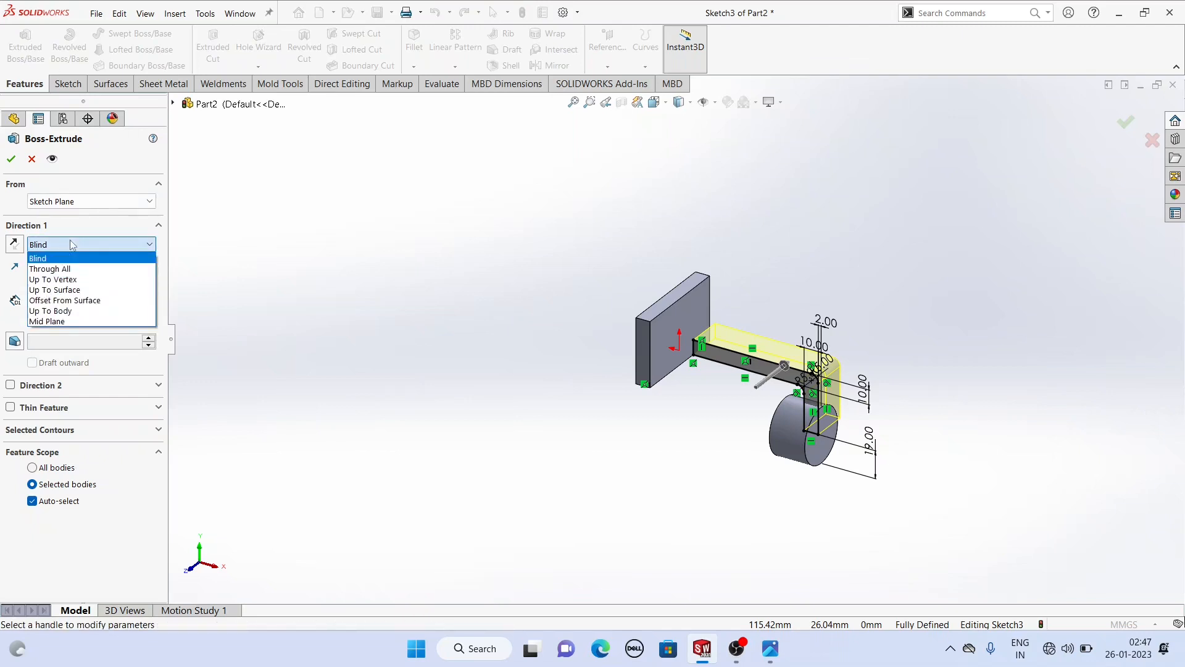
left_click(71, 321)
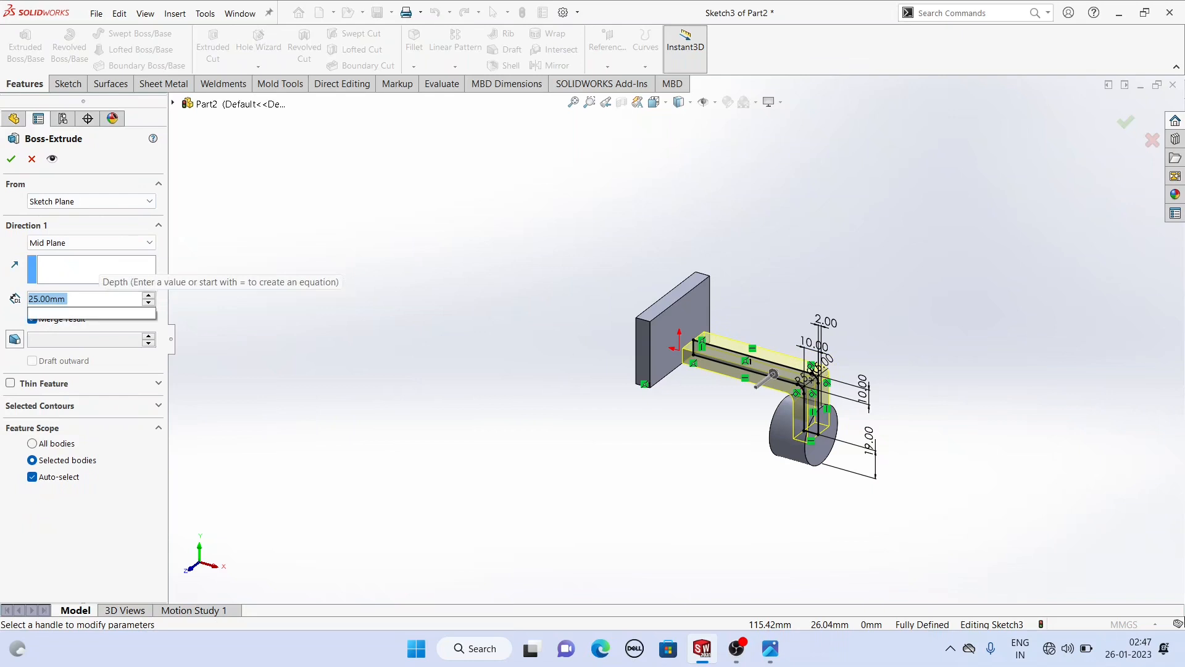
type("38")
key("Return")
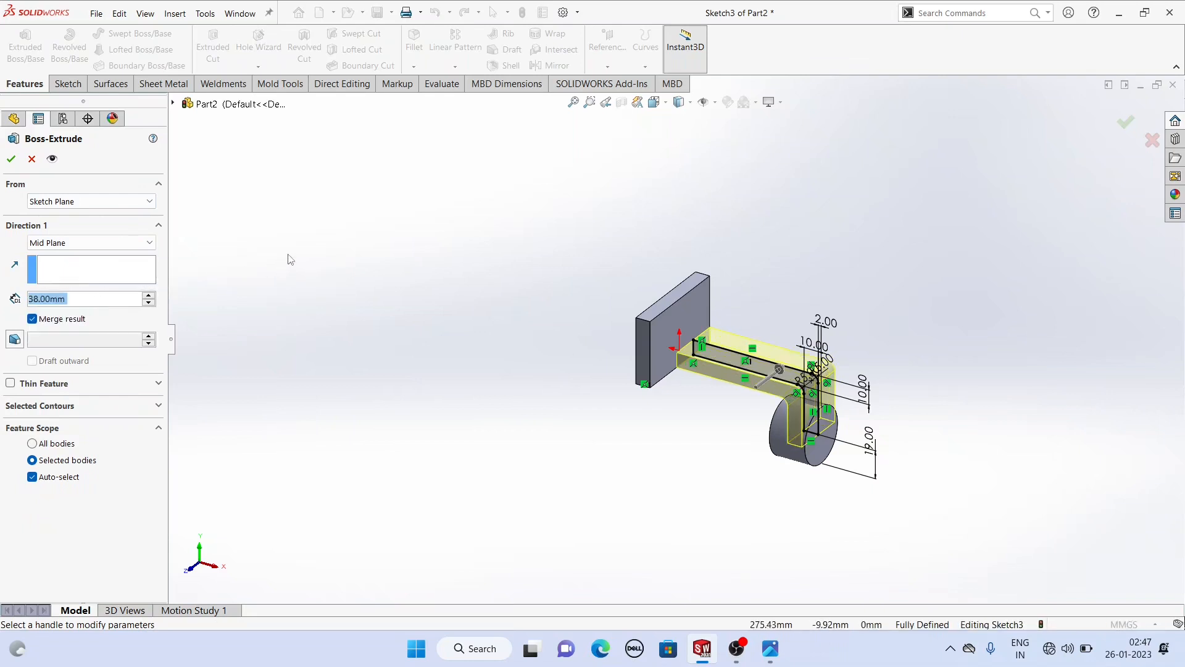
middle_click_drag(288, 257, 225, 251)
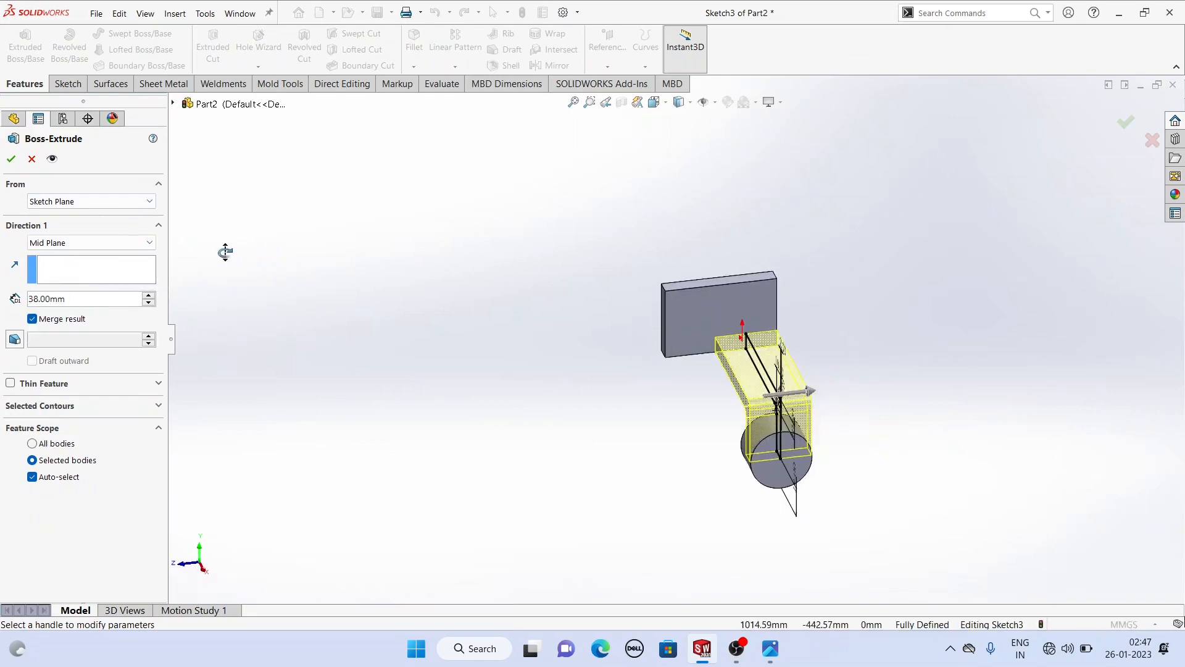
left_click(11, 159)
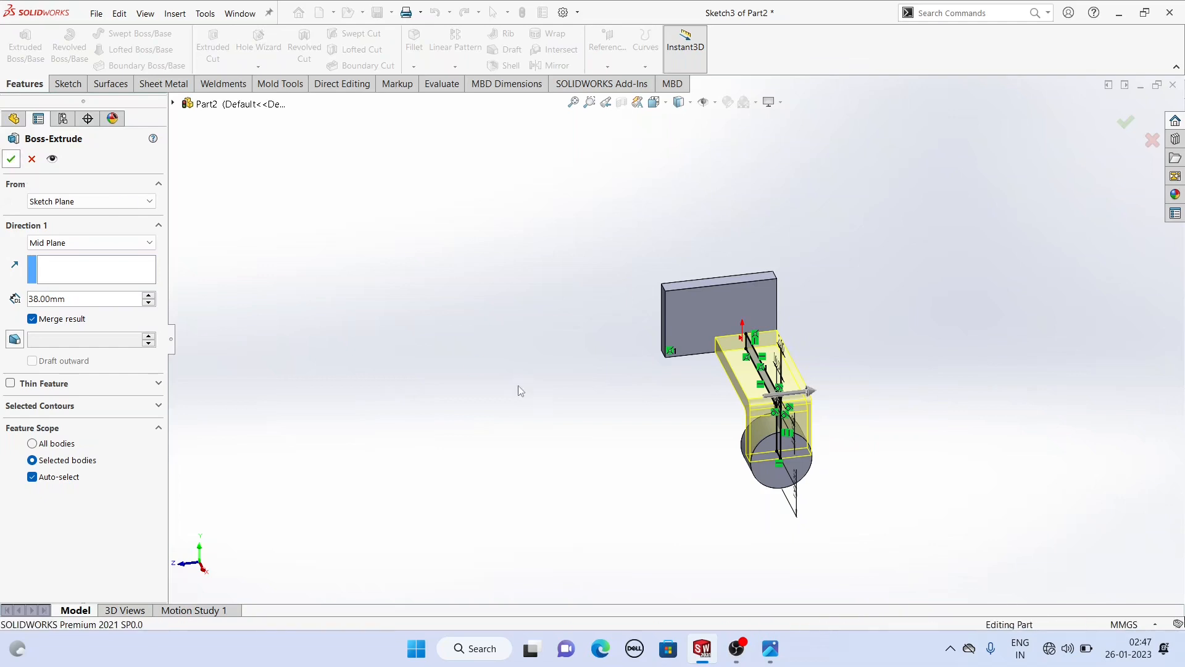
scroll(827, 426, "down", 2)
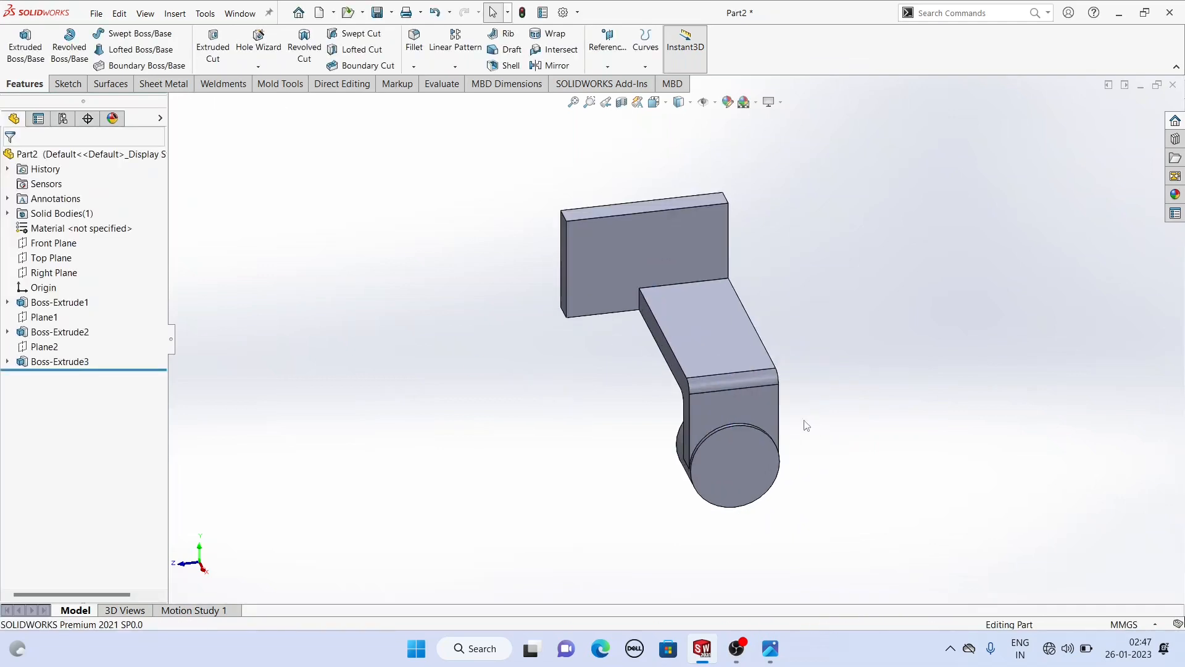
middle_click_drag(725, 327, 793, 311)
Consult the reference drawing, and start a new sketch on Plane2 for the rib with the view normal to the plane.
left_click(776, 652)
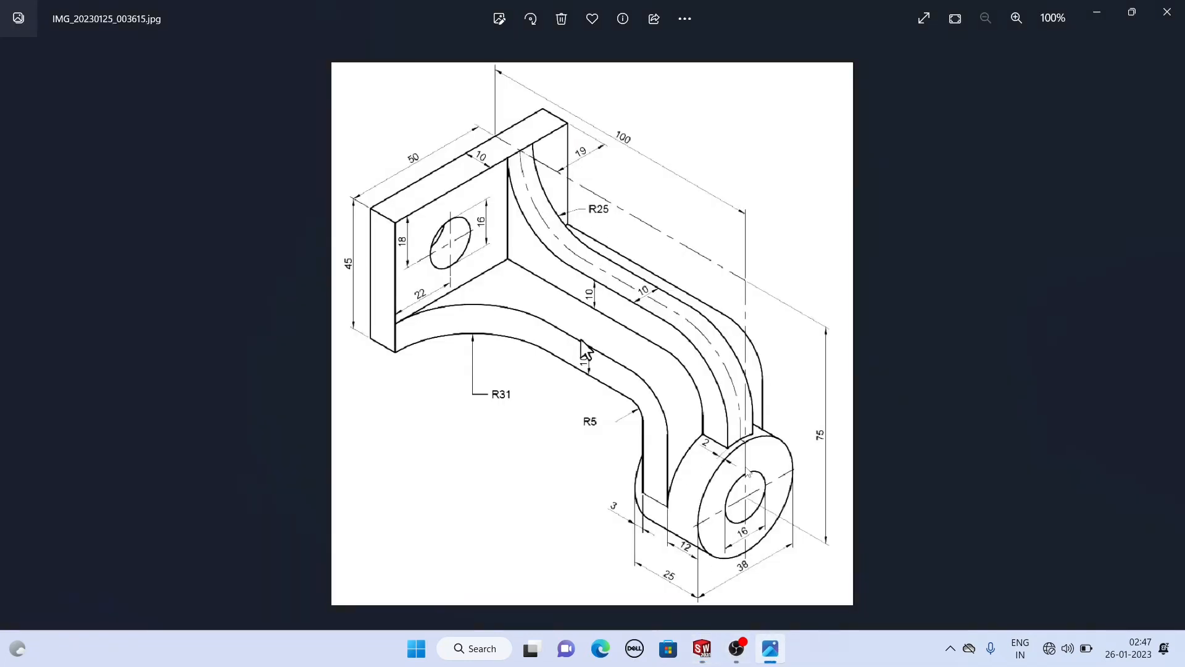
left_click(707, 658)
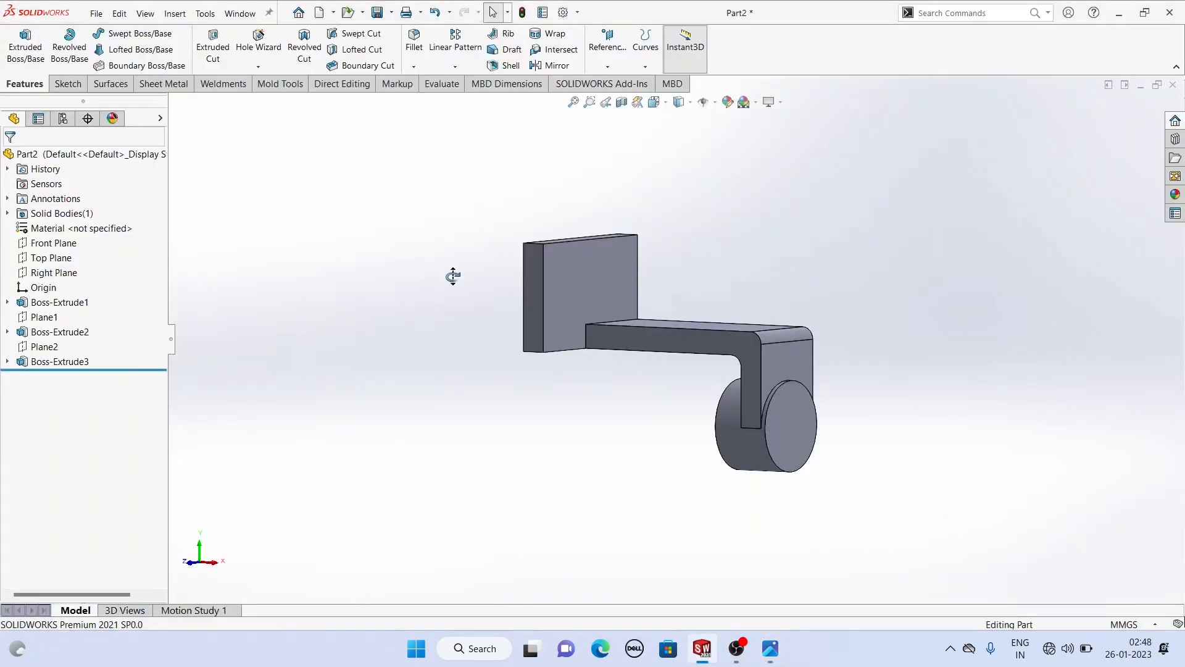
middle_click_drag(453, 276, 391, 272)
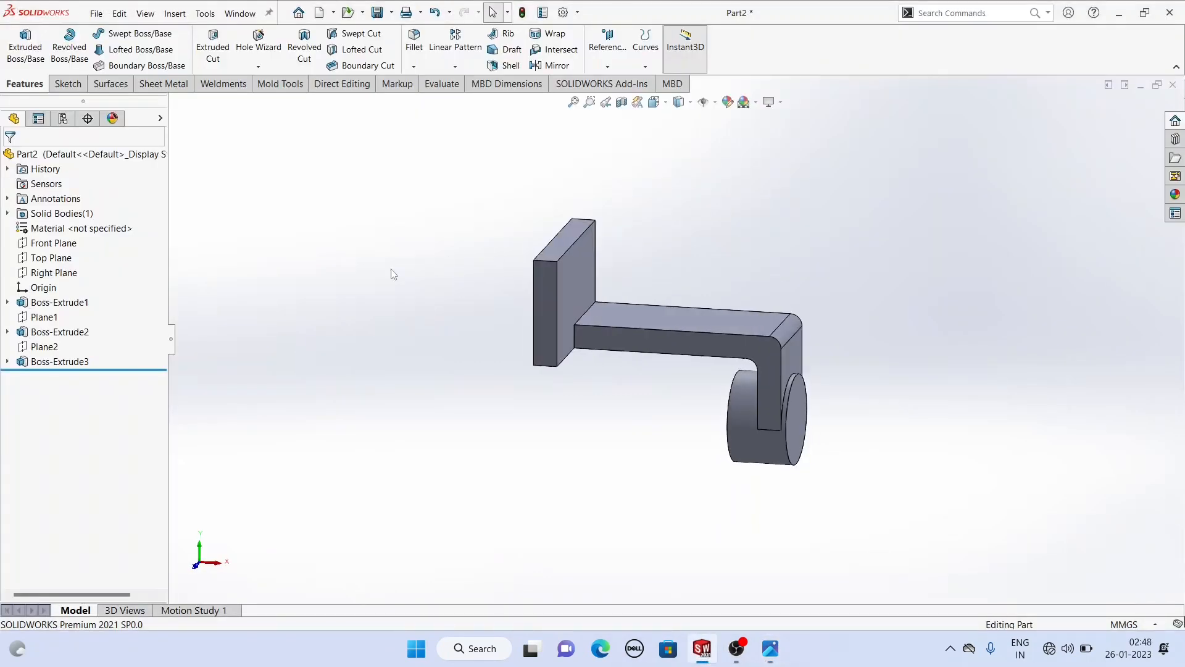
left_click(43, 347)
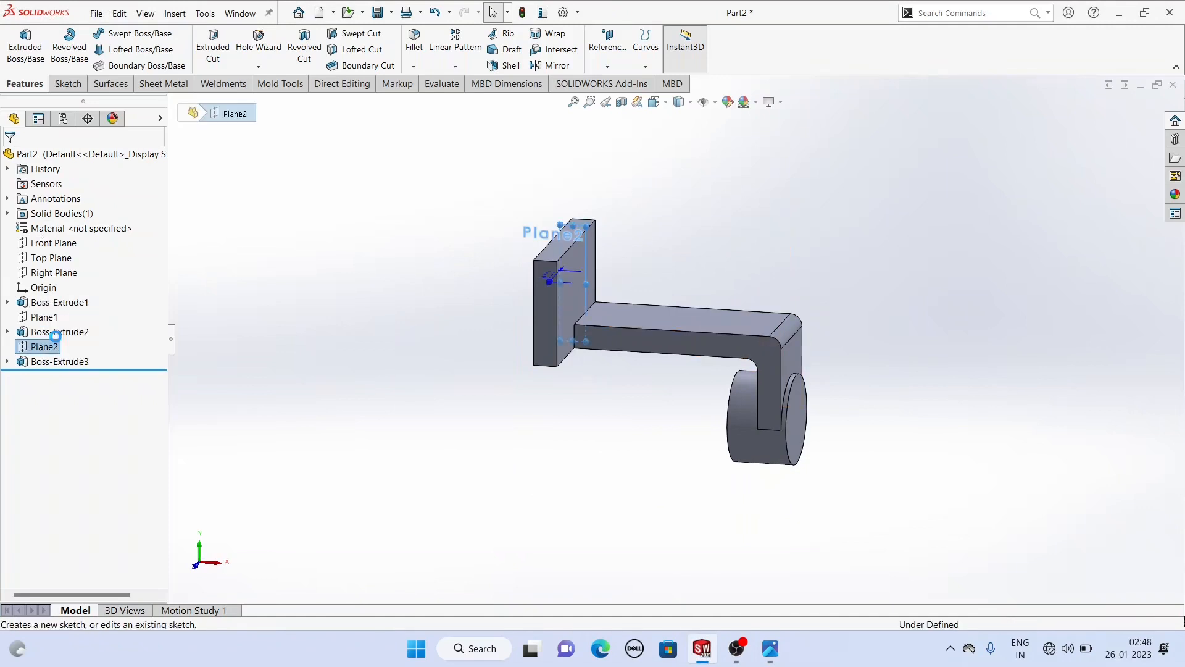
left_click(55, 335)
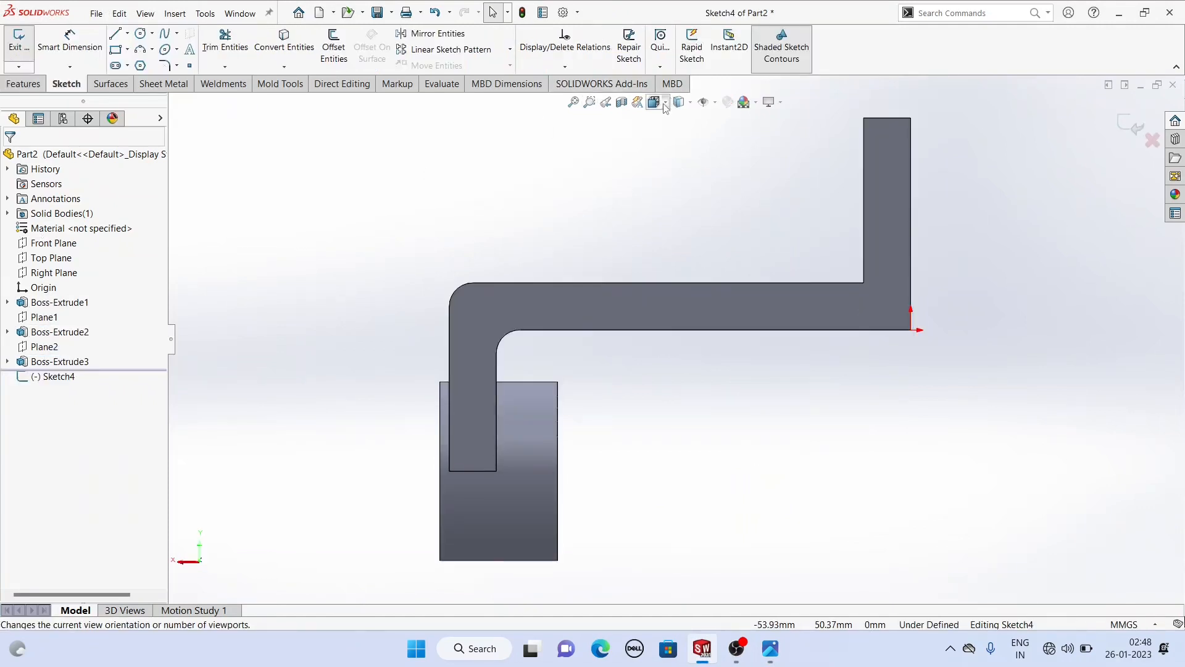
left_click(43, 346)
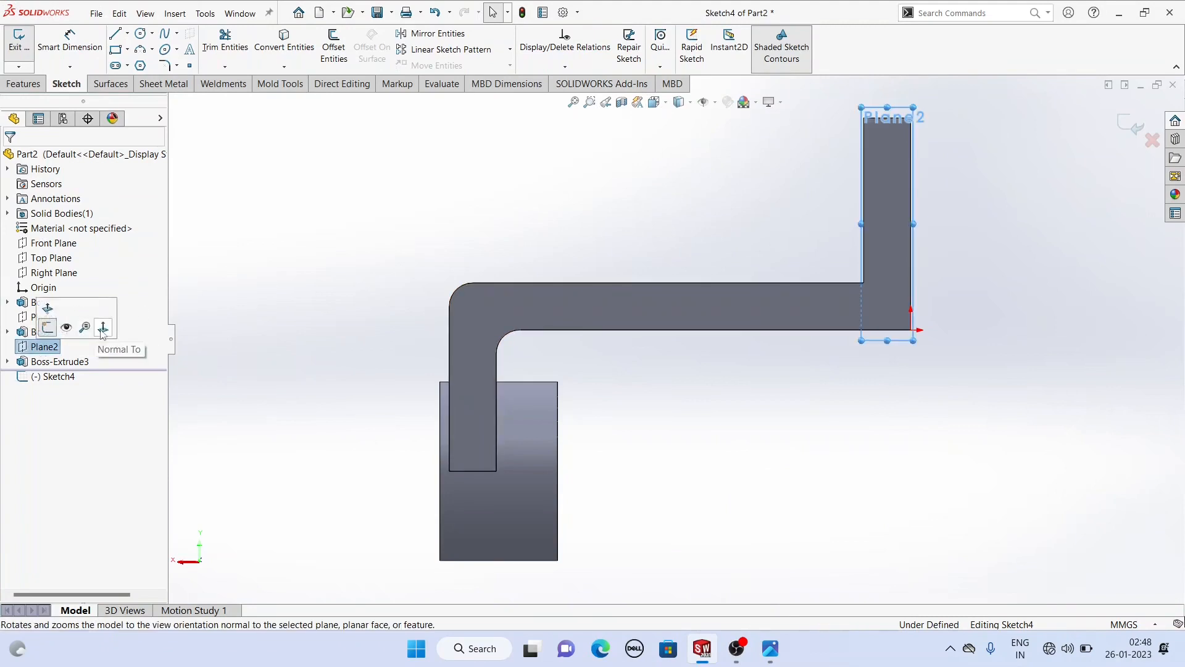
left_click(102, 329)
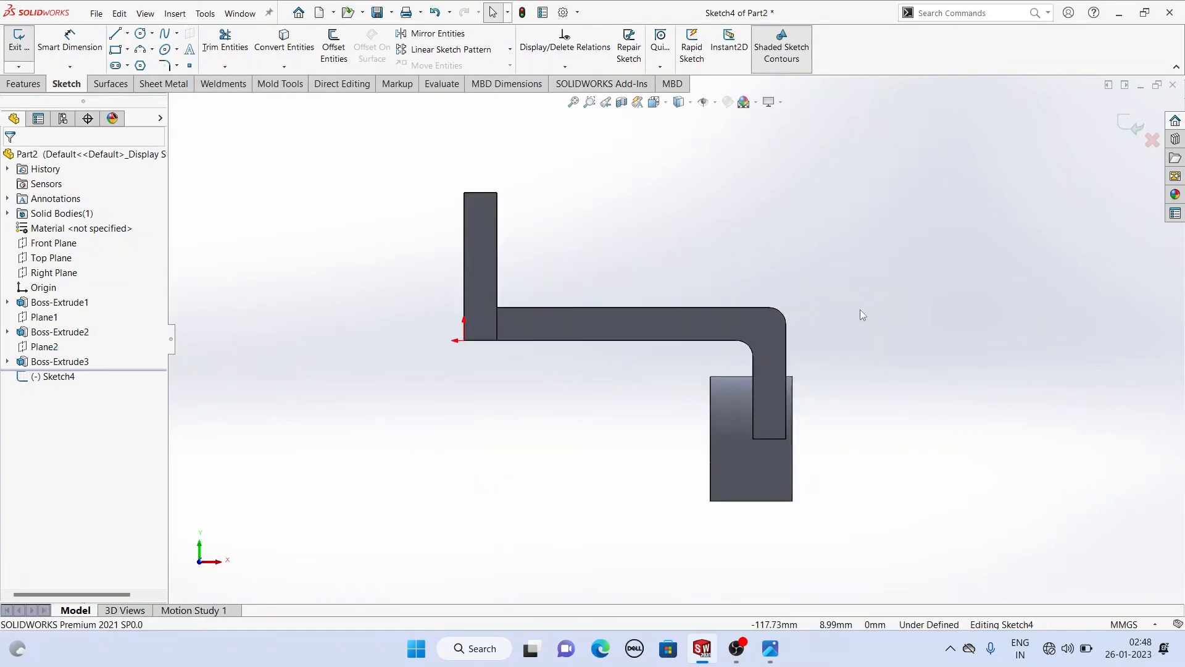
Sketch a three-point arc of about 82 mm radius starting on the back plate's inner face, above the horizontal arm.
left_click(139, 50)
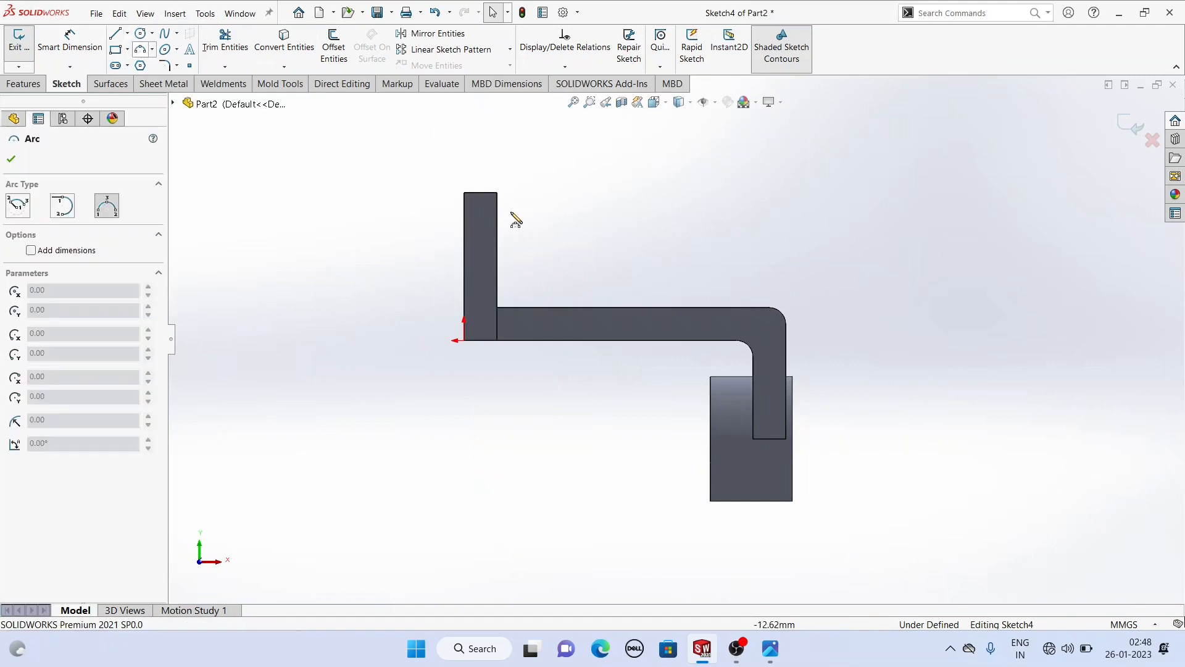
left_click(499, 242)
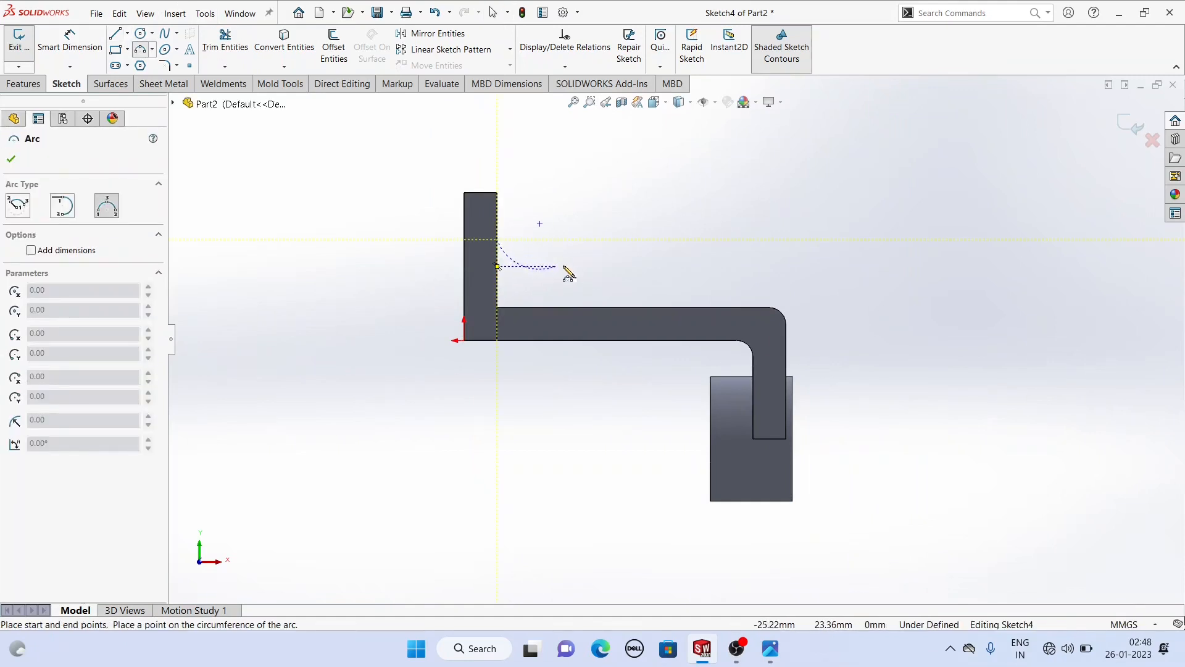
left_click(598, 273)
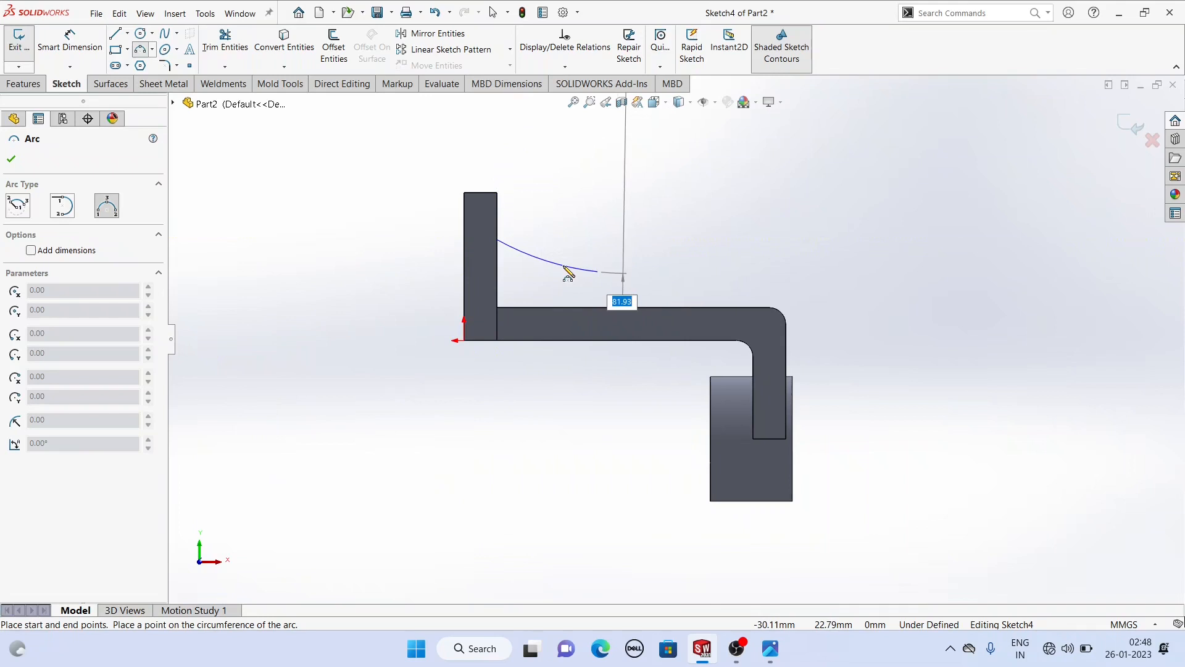
left_click(568, 272)
right_click(567, 179)
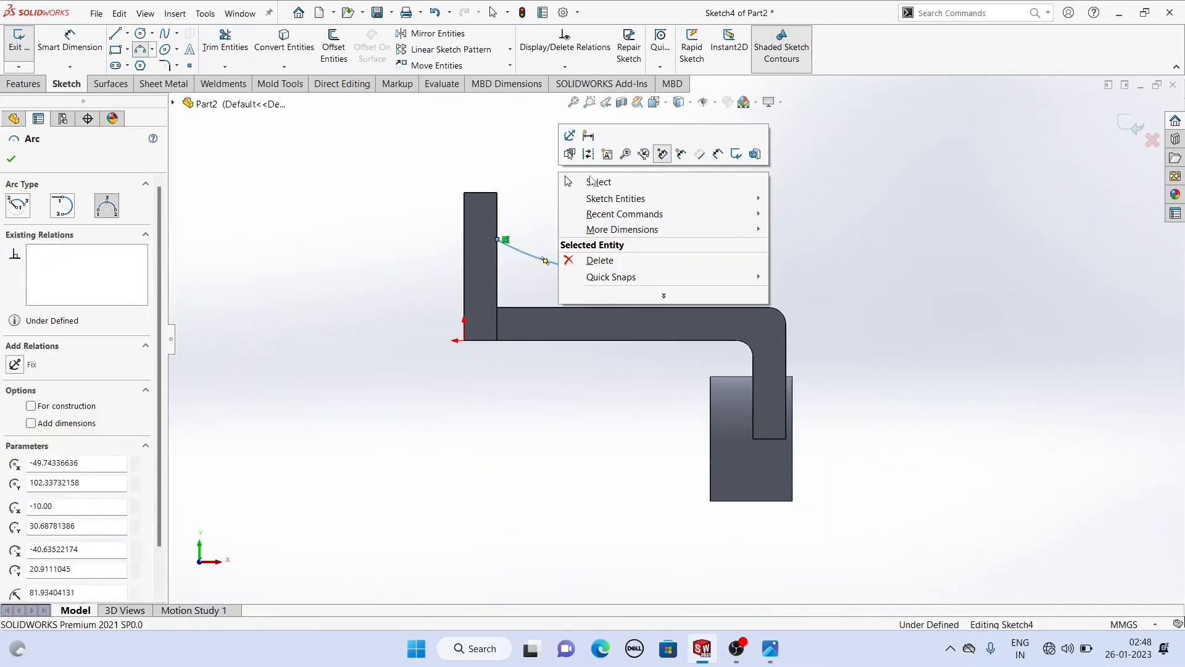
left_click(594, 182)
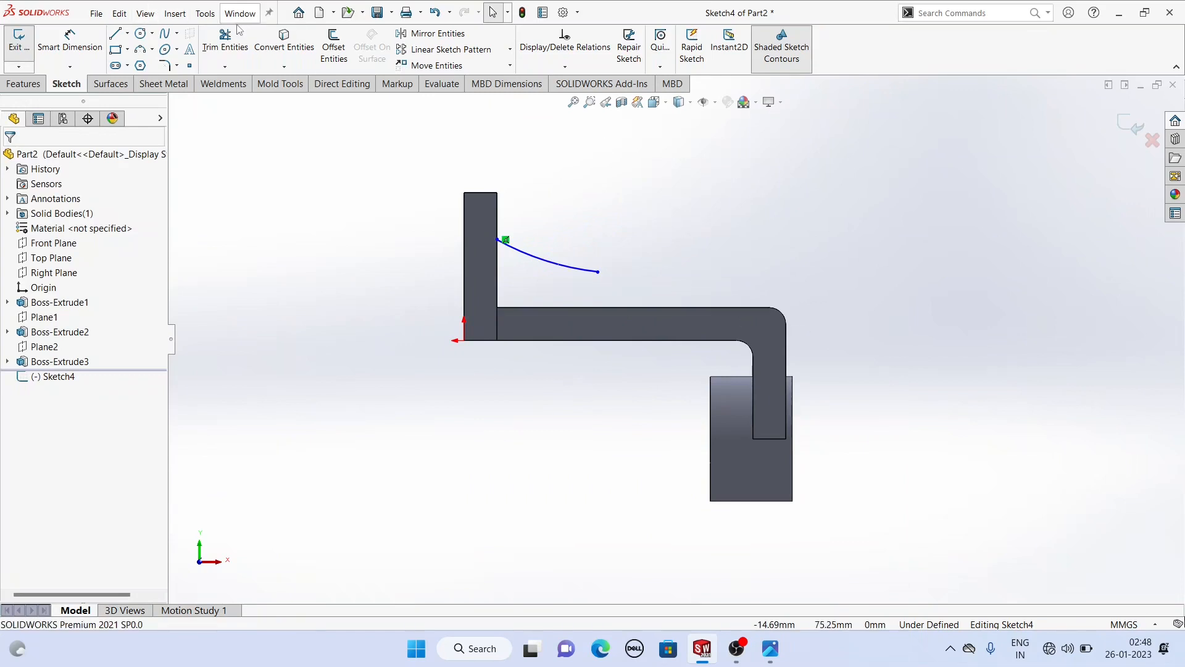
left_click(296, 54)
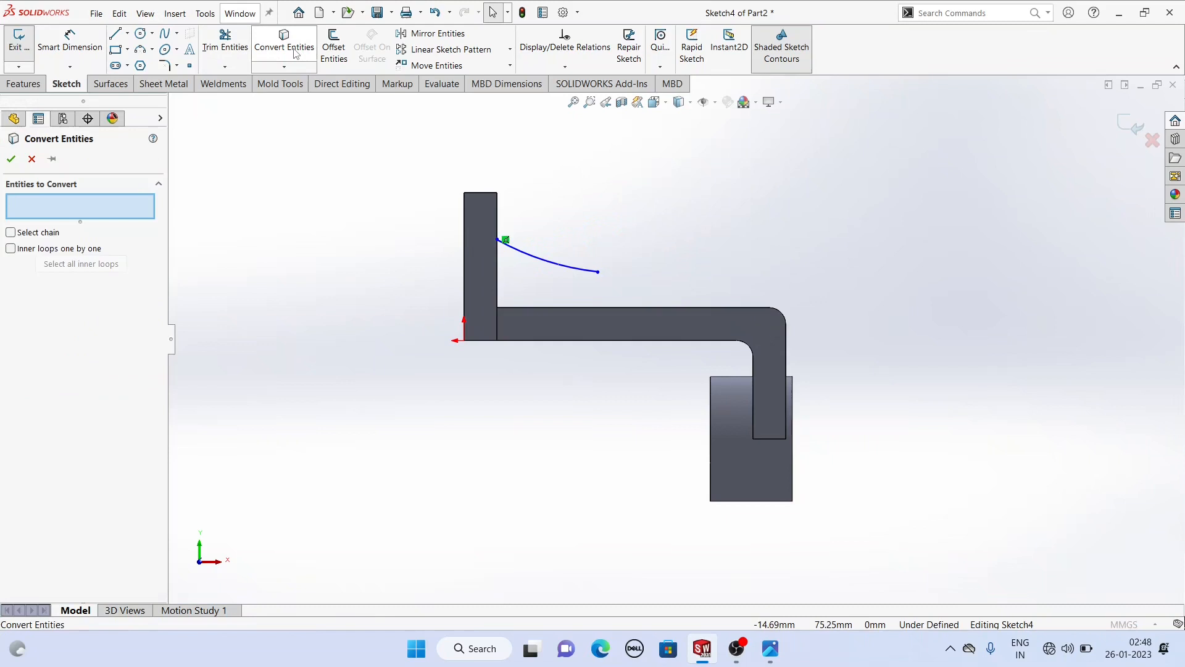
left_click(33, 160)
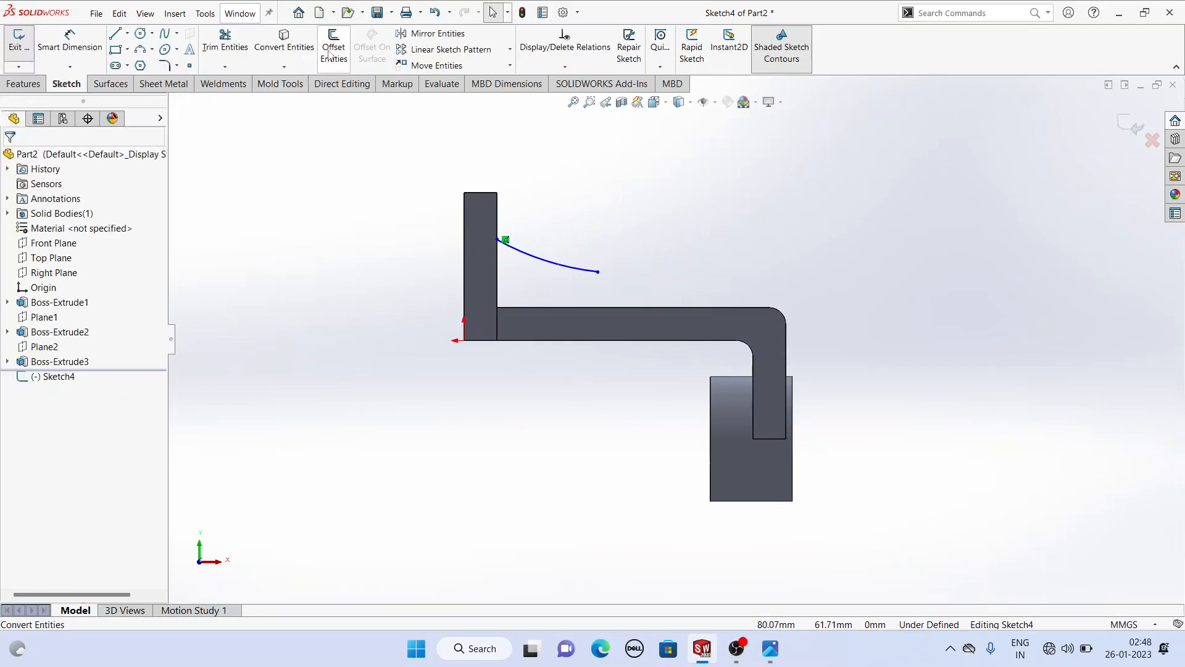
left_click(337, 54)
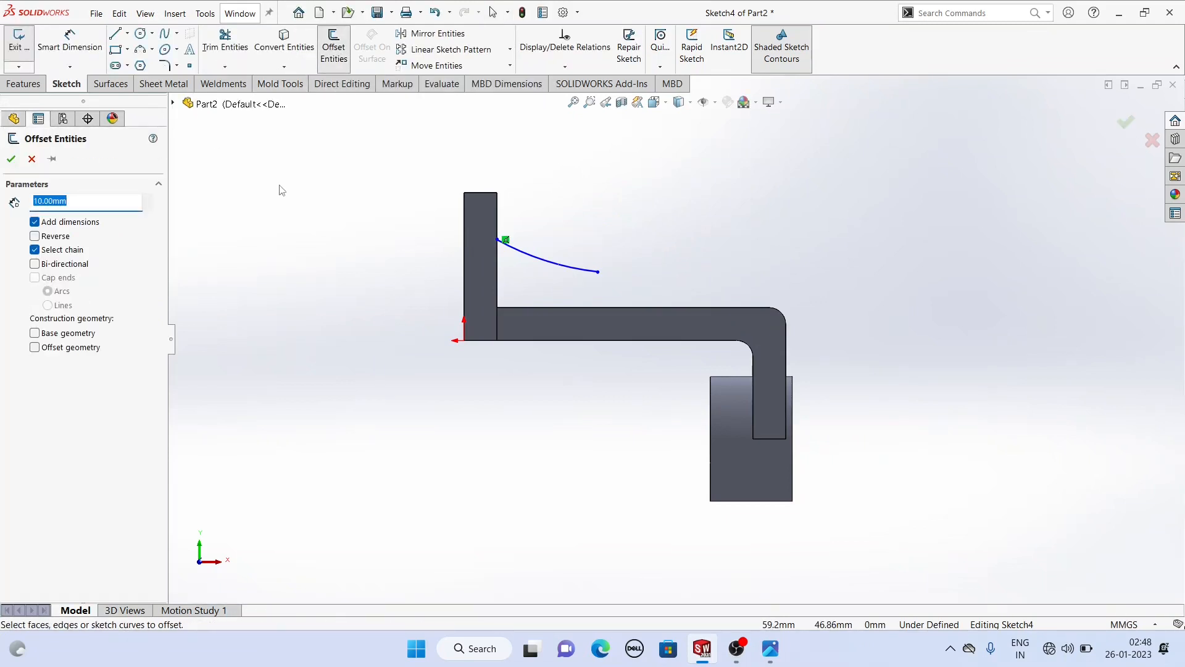
left_click(786, 361)
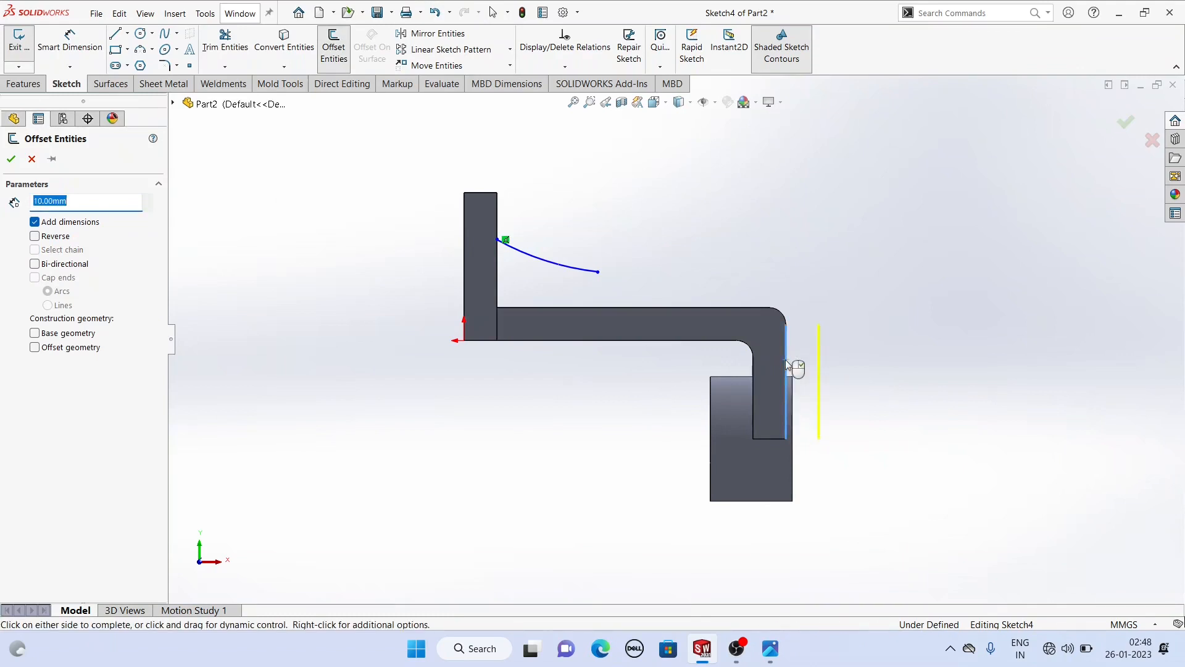
left_click(31, 159)
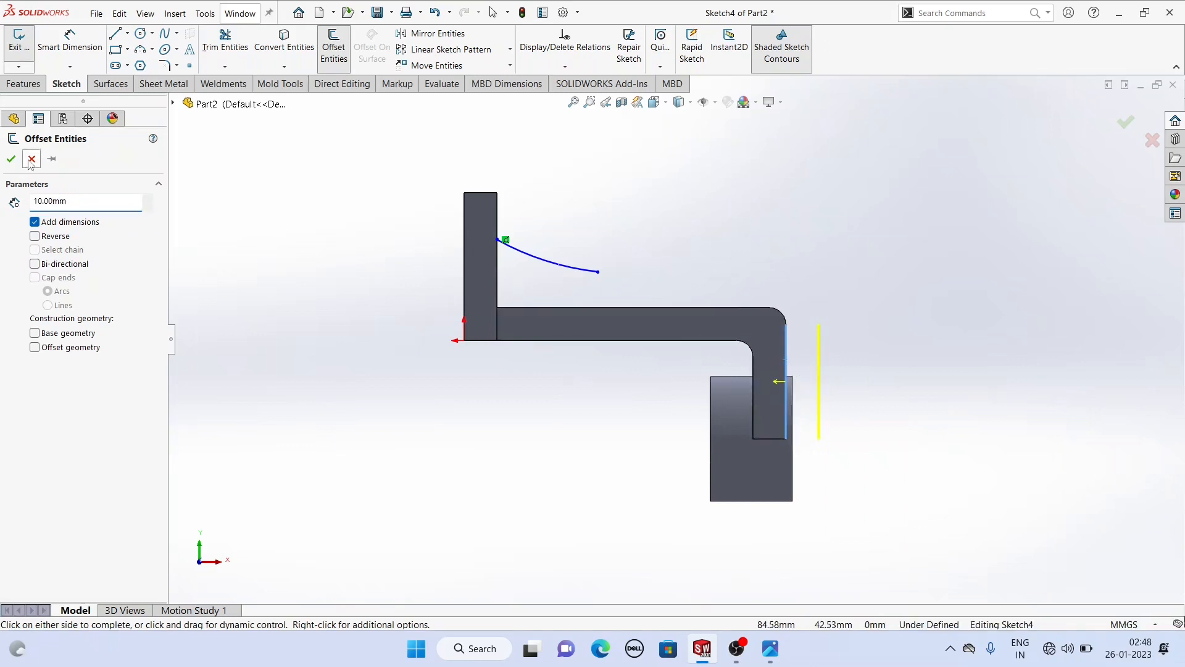
Exit the rib sketch and open the arm extrusion's profile sketch for editing.
left_click(1128, 125)
left_click(1001, 210)
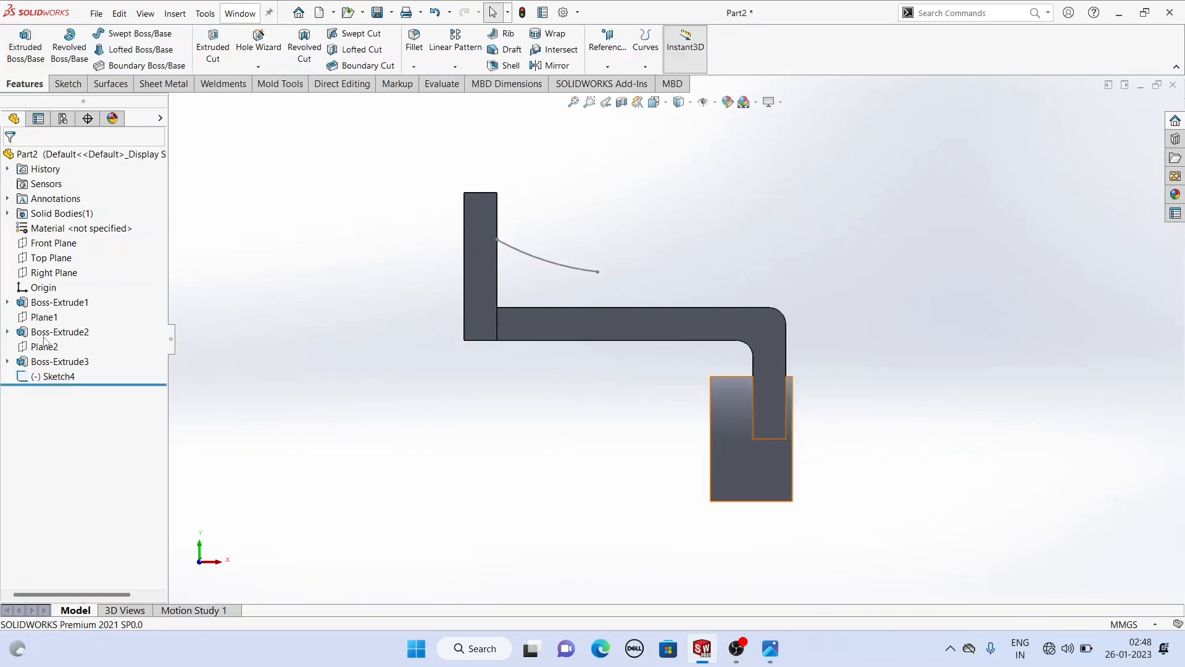
left_click(41, 363)
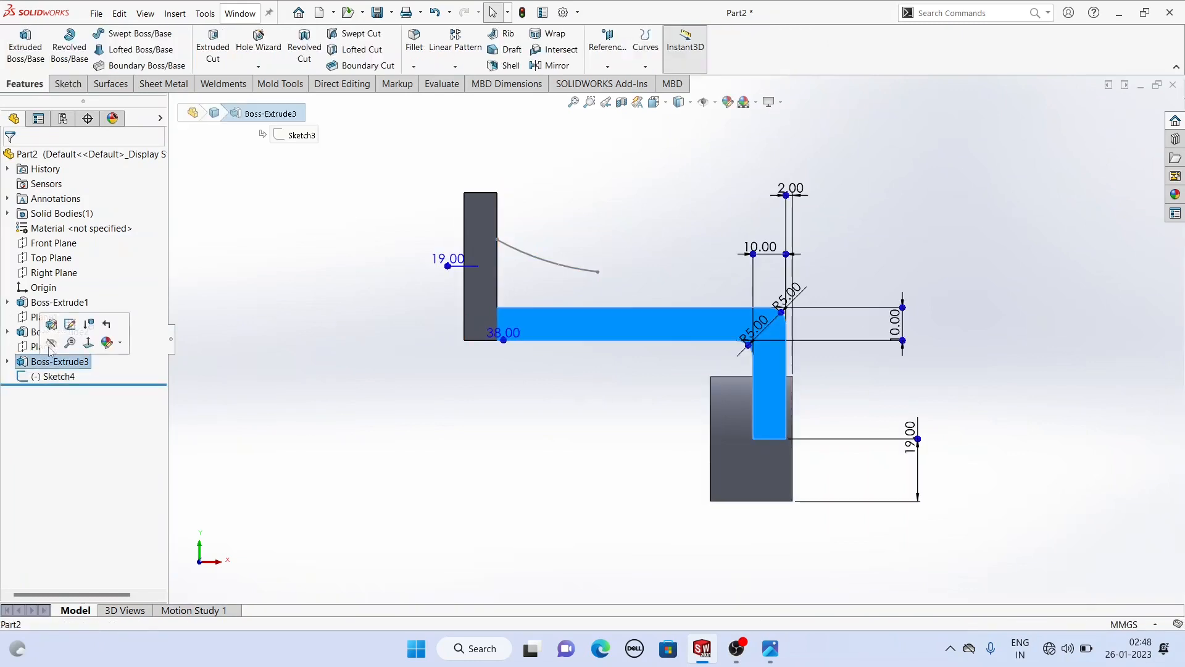
left_click(71, 330)
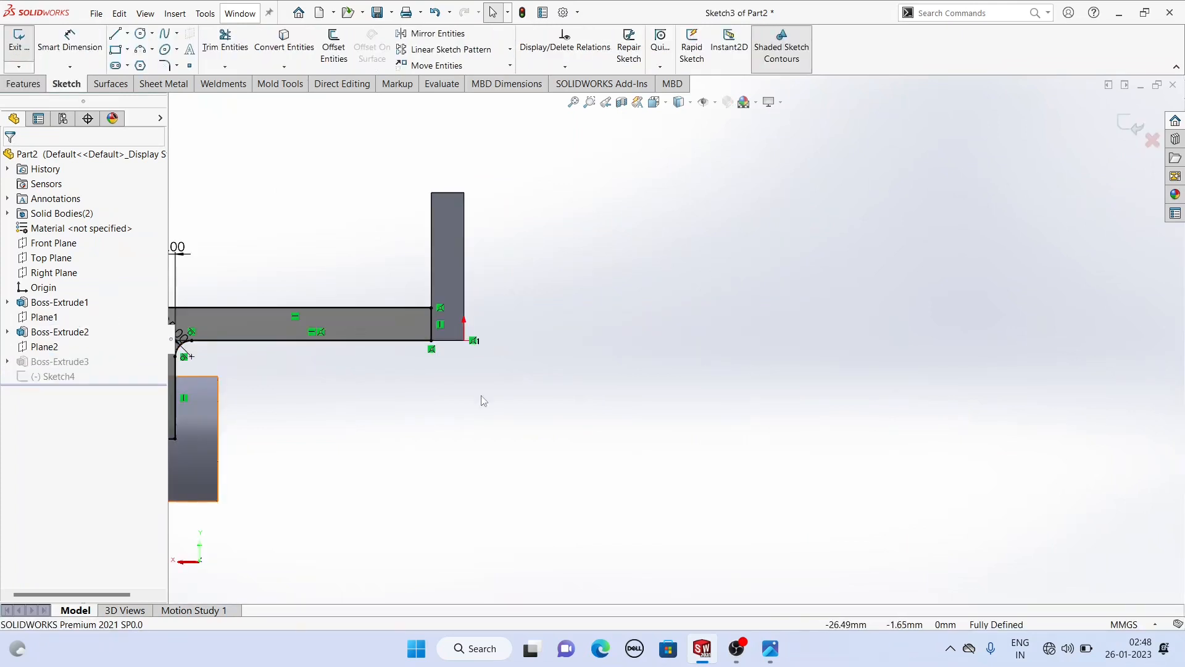
Set the horizontal distance between the arm's vertical leg and the boss's outer face to 12 mm, and exit the profile sketch.
middle_click_drag(510, 402, 334, 379)
key("ctrl+8")
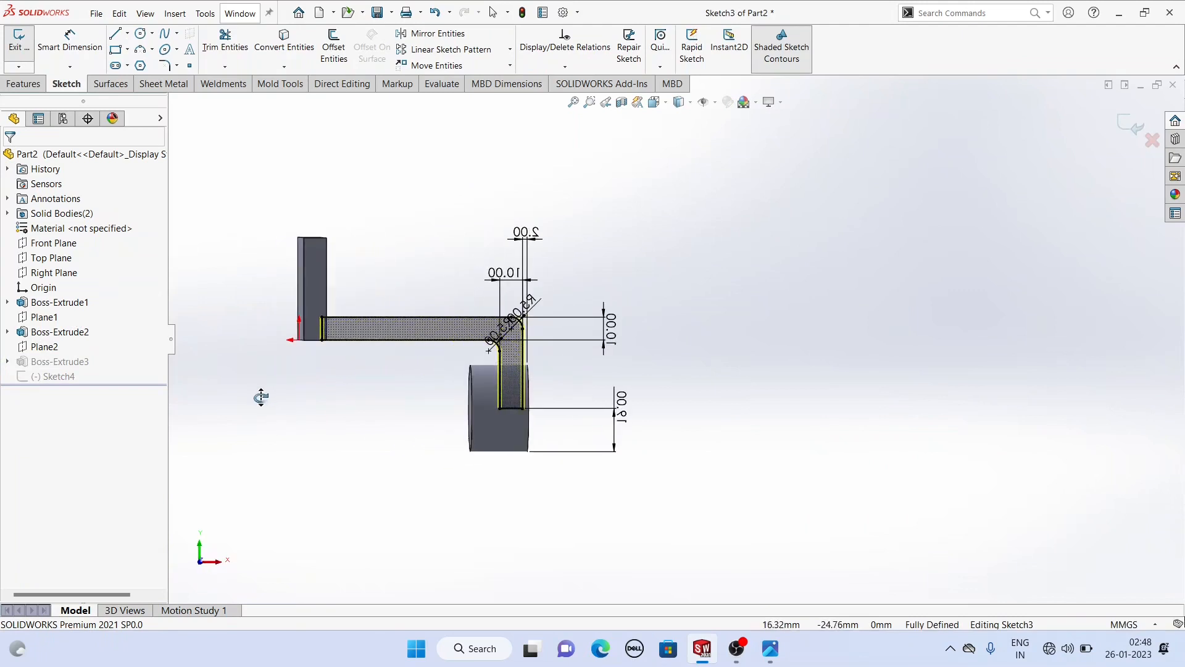
double_click(532, 231)
type("12")
key("Return")
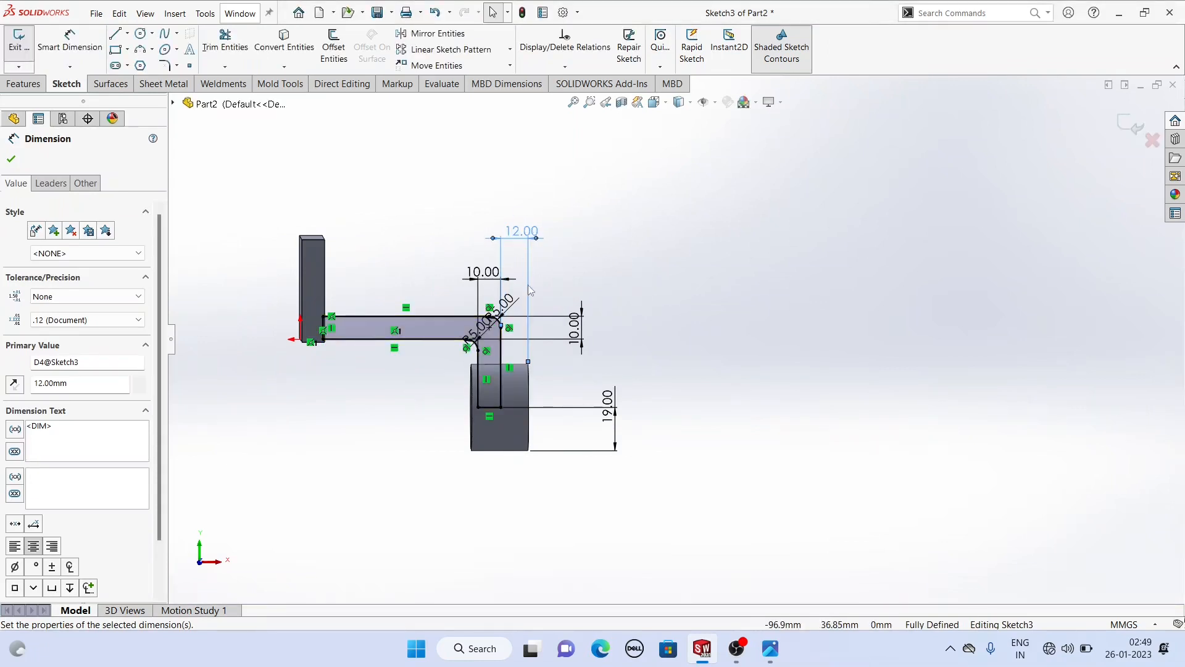
scroll(501, 396, "down", 3)
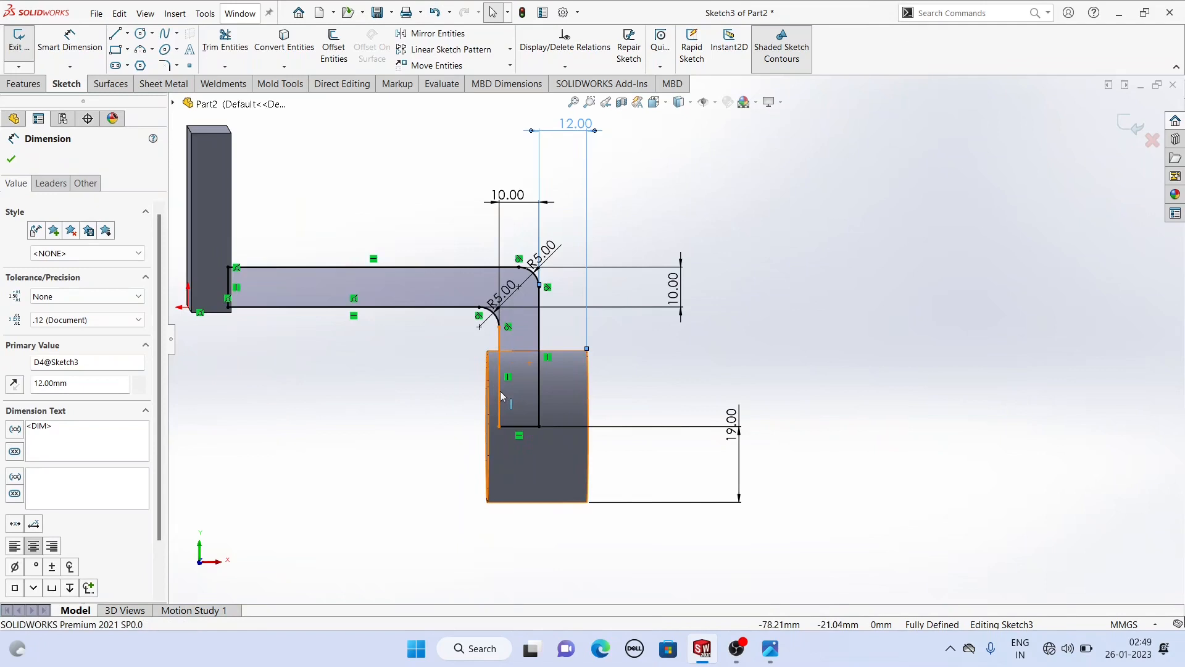
left_click(500, 395)
left_click(486, 404)
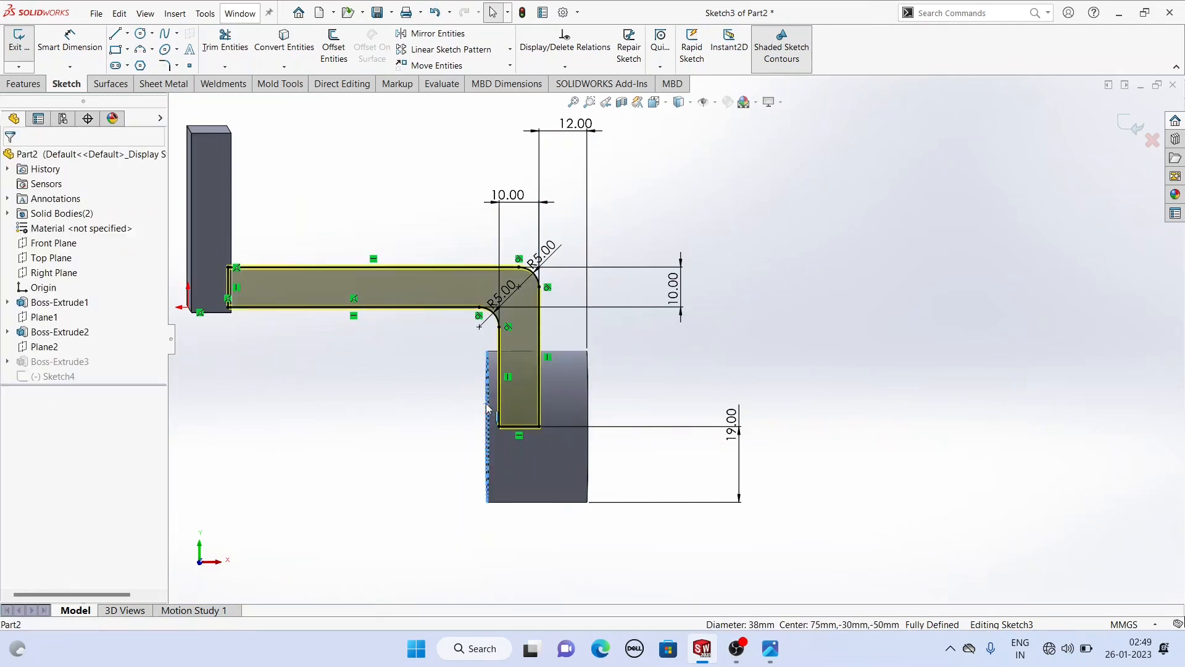
left_click(1130, 125)
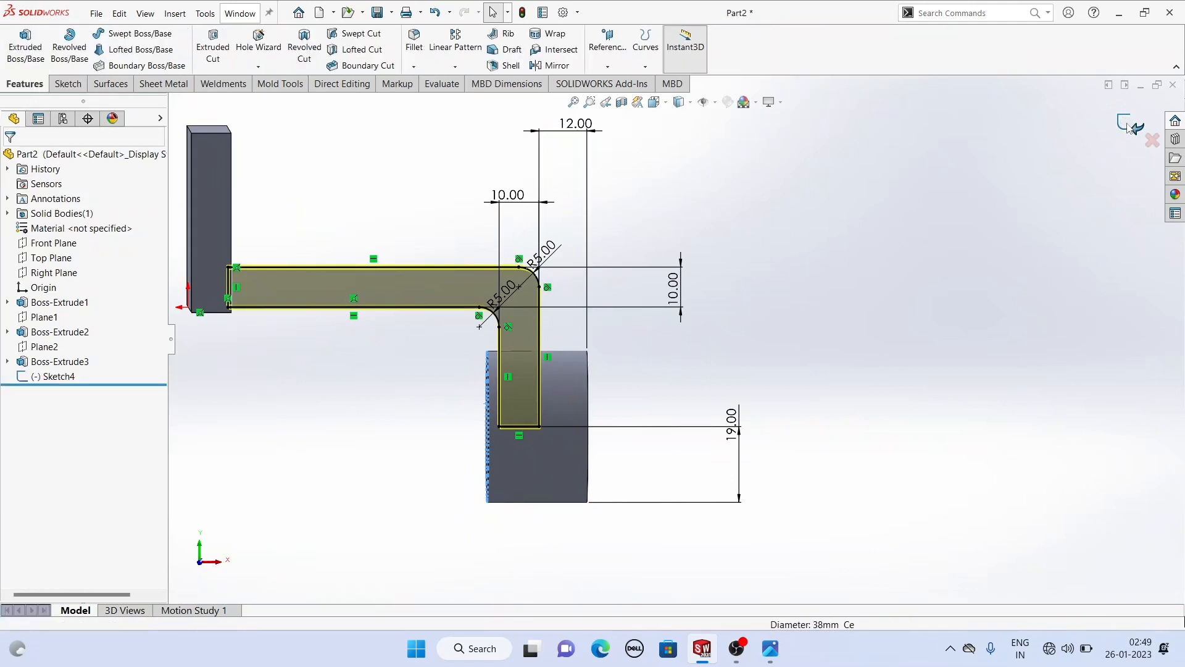
Reopen the rib sketch containing the arc for editing, with the view normal to its plane.
left_click(55, 378)
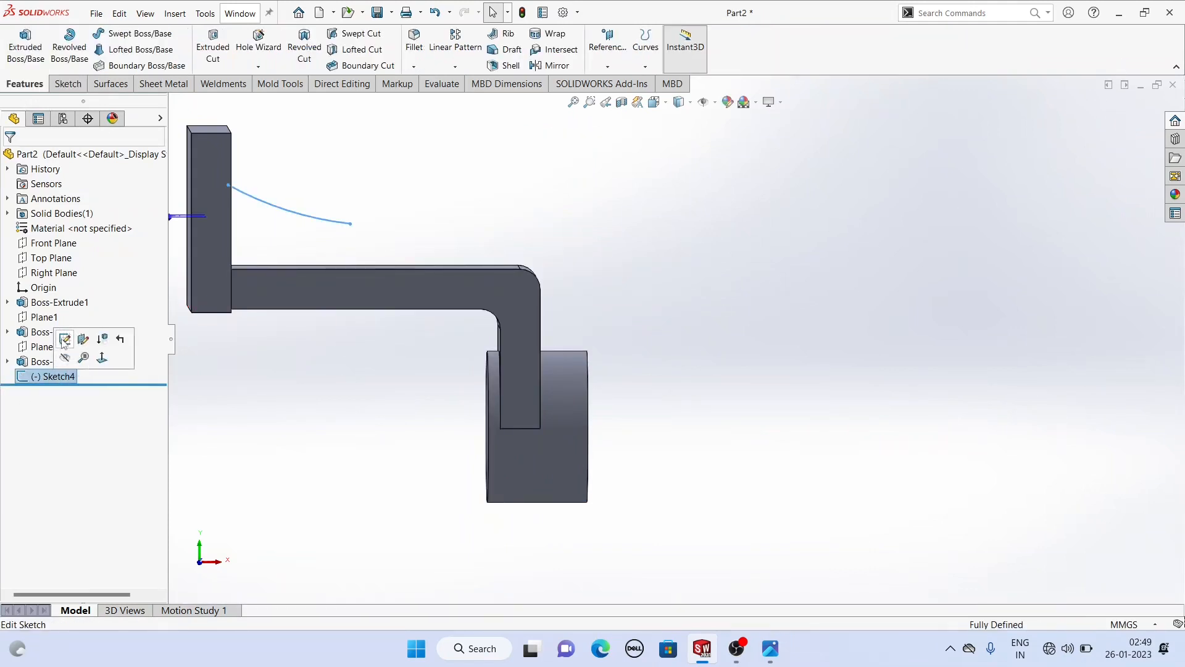
left_click(64, 340)
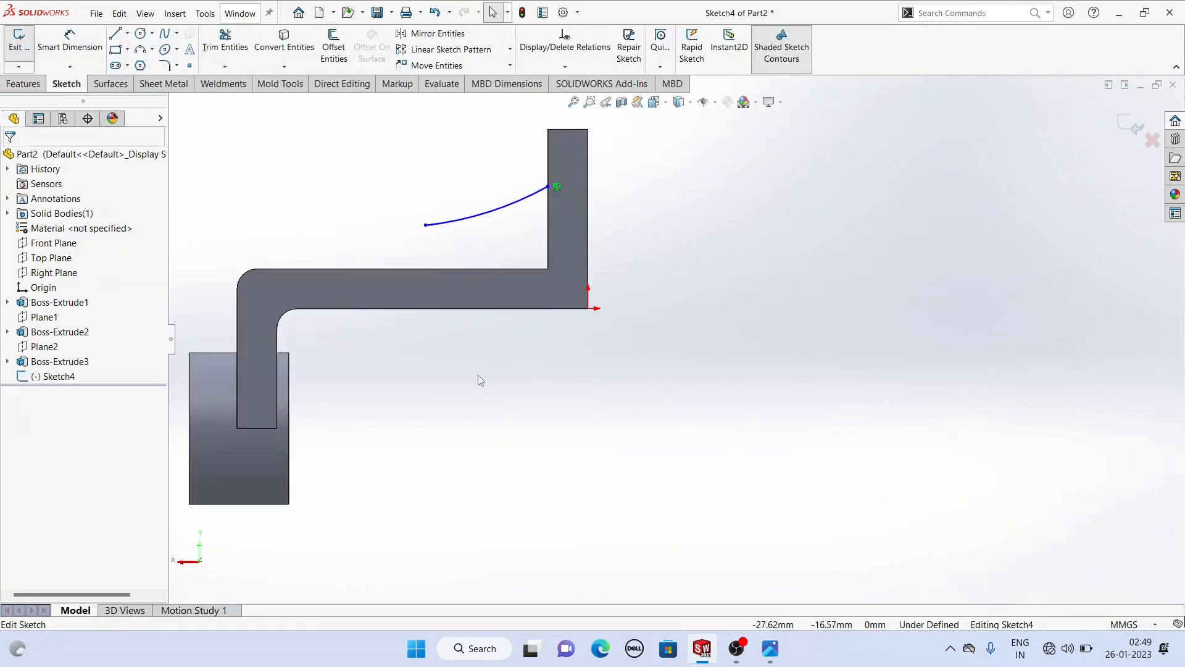
left_click(55, 376)
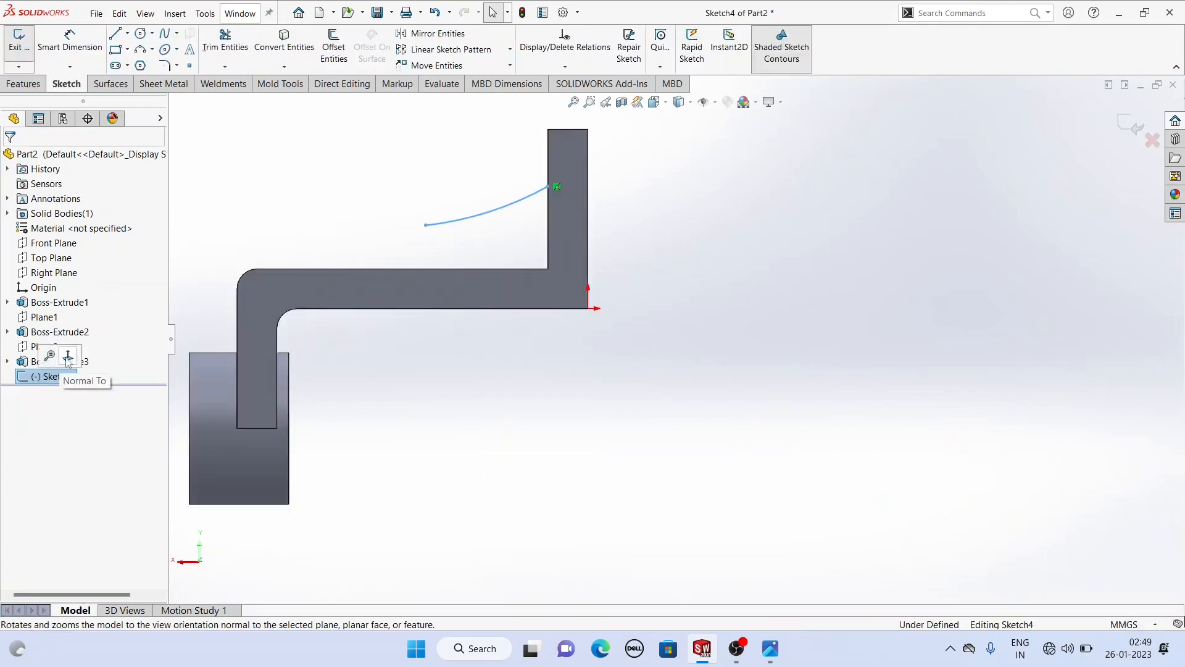
left_click(65, 357)
left_click(308, 363)
scroll(692, 339, "up", 3)
scroll(820, 298, "down", 2)
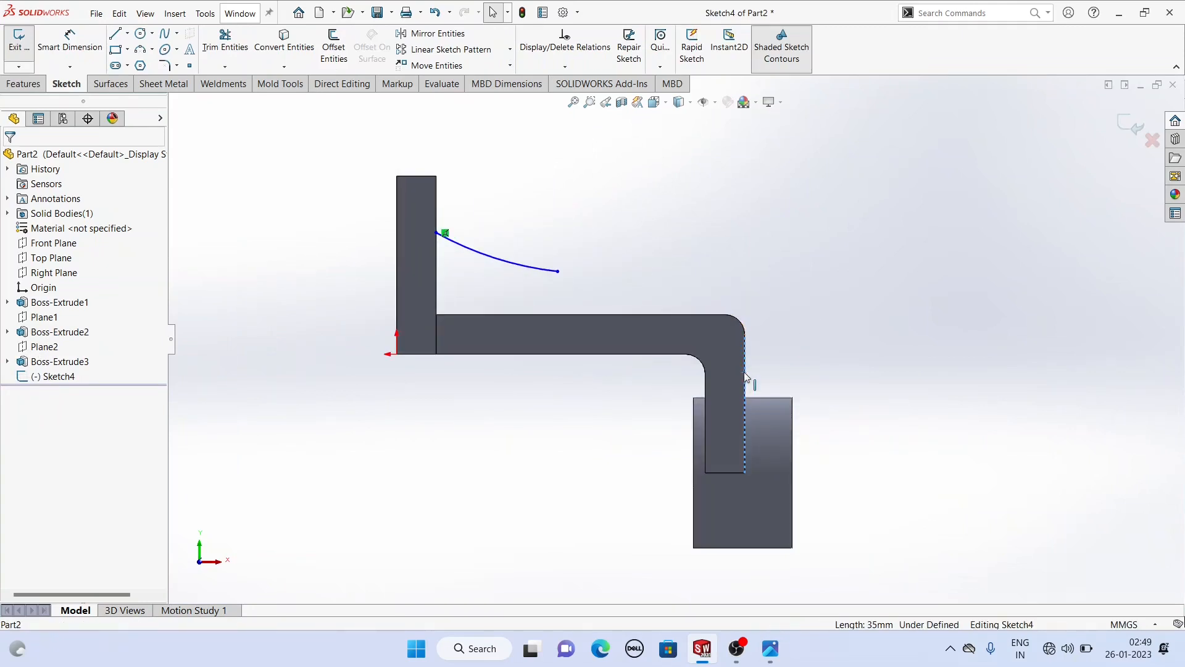
Offset the arm's outer edge chain outward by 10 mm, including the rounded corner.
left_click(739, 318)
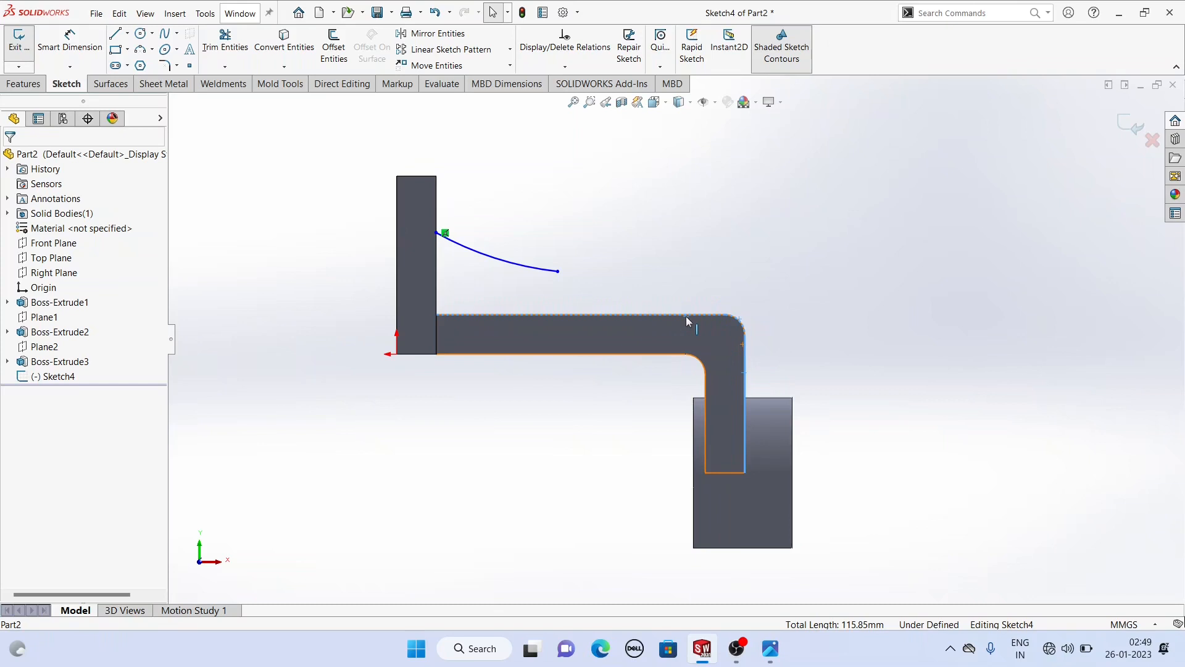
left_click(334, 52)
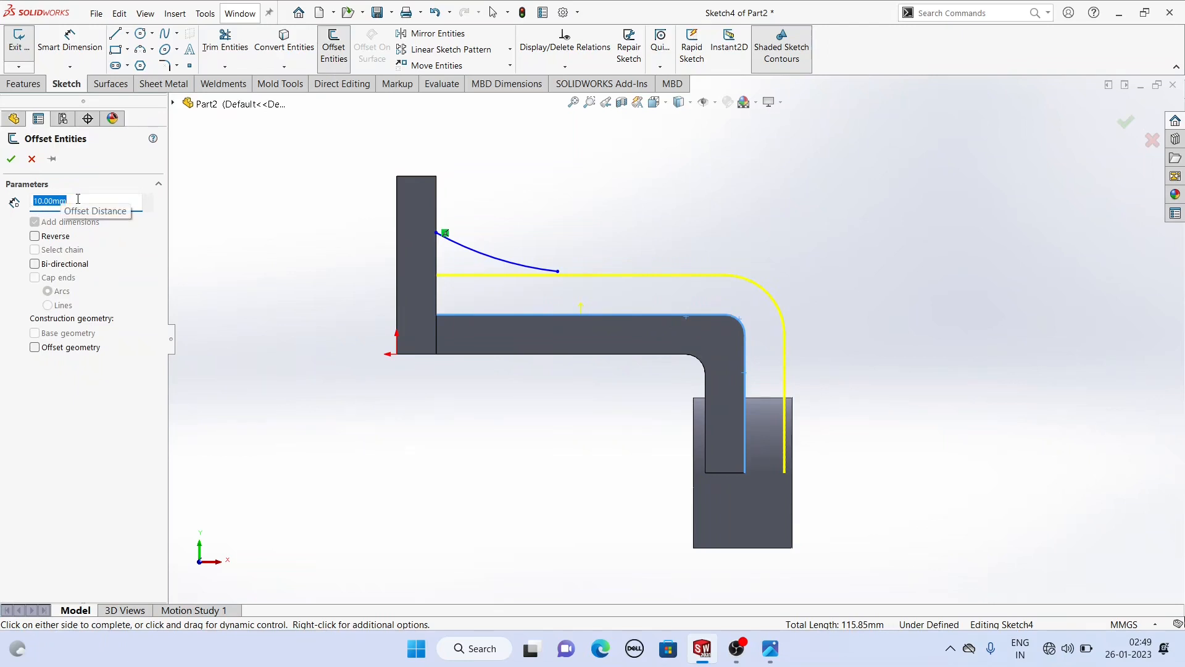
left_click(10, 160)
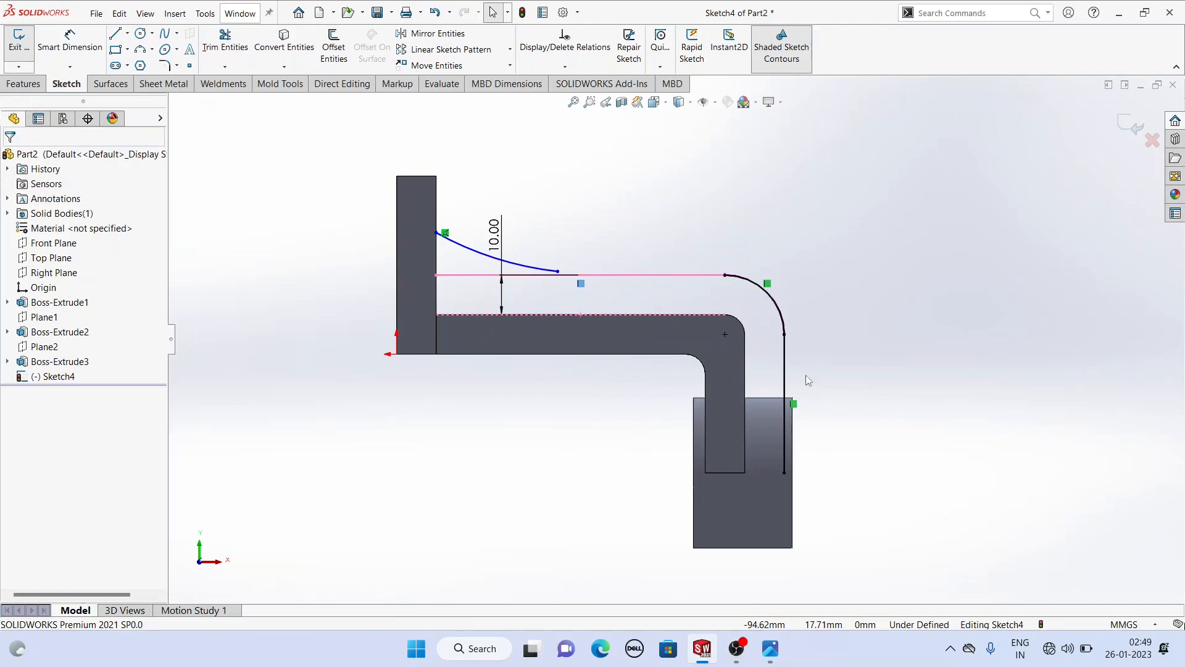
Delete the offset relations and shorten the horizontal offset line at the back plate end so it starts beyond the arc's free end.
left_click(794, 405, "ctrl")
key("Delete")
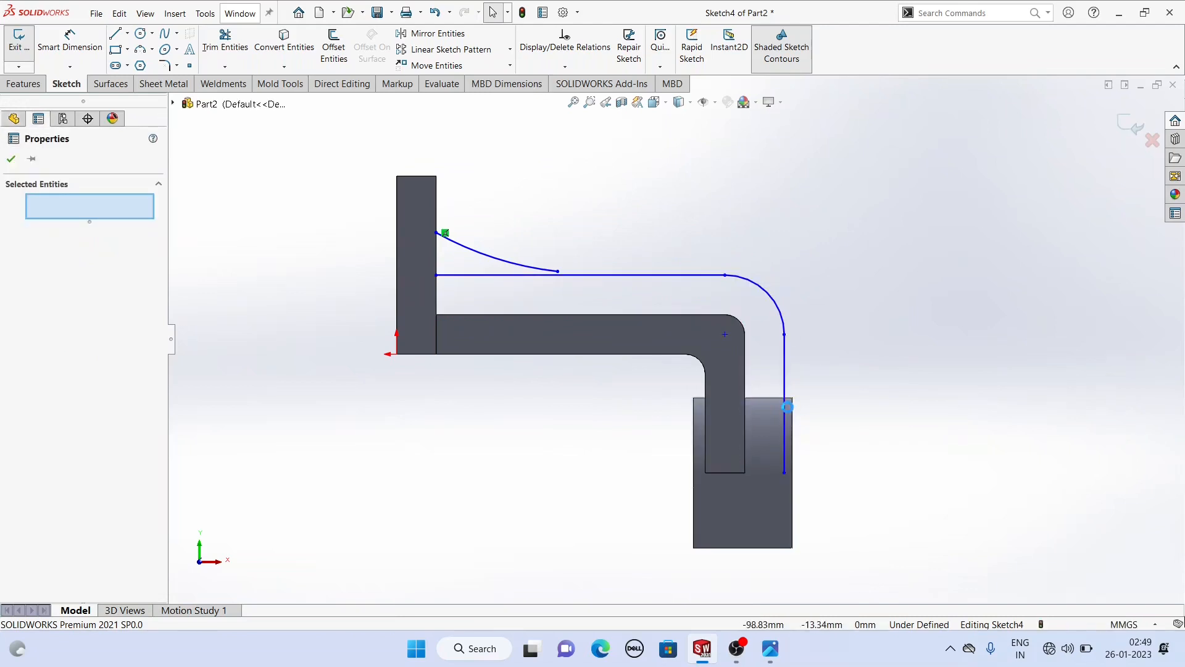
left_click_drag(437, 275, 612, 276)
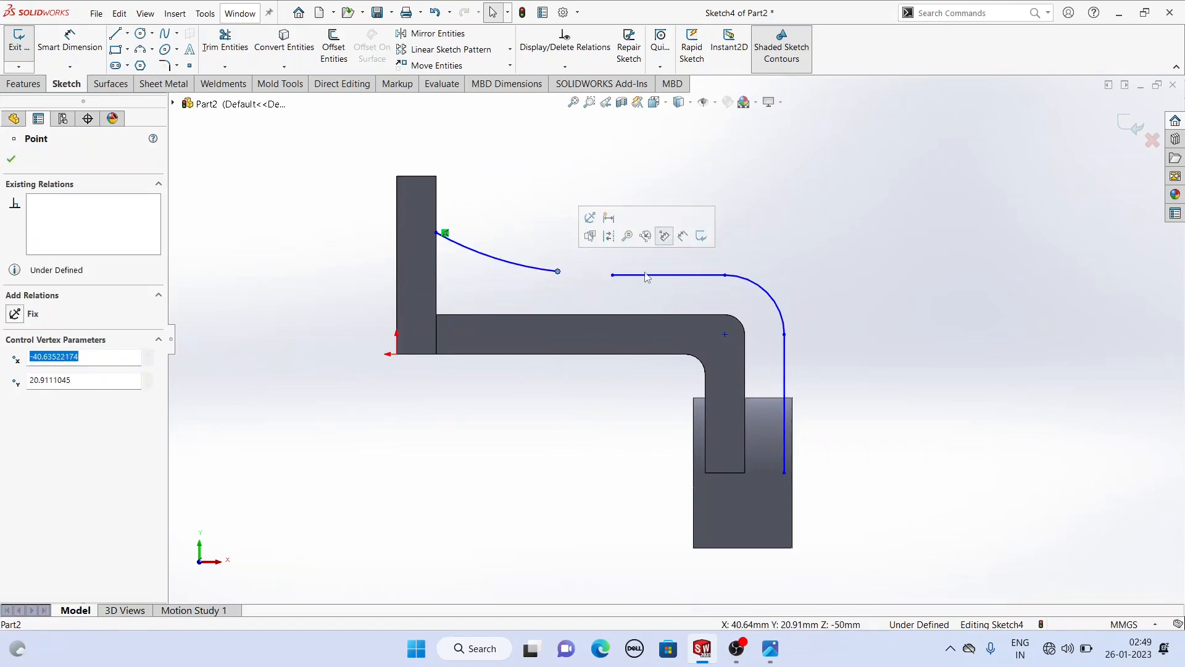
left_click(665, 295)
Make the arc tangent to the horizontal offset line and make their facing endpoints coincident.
left_click(550, 270)
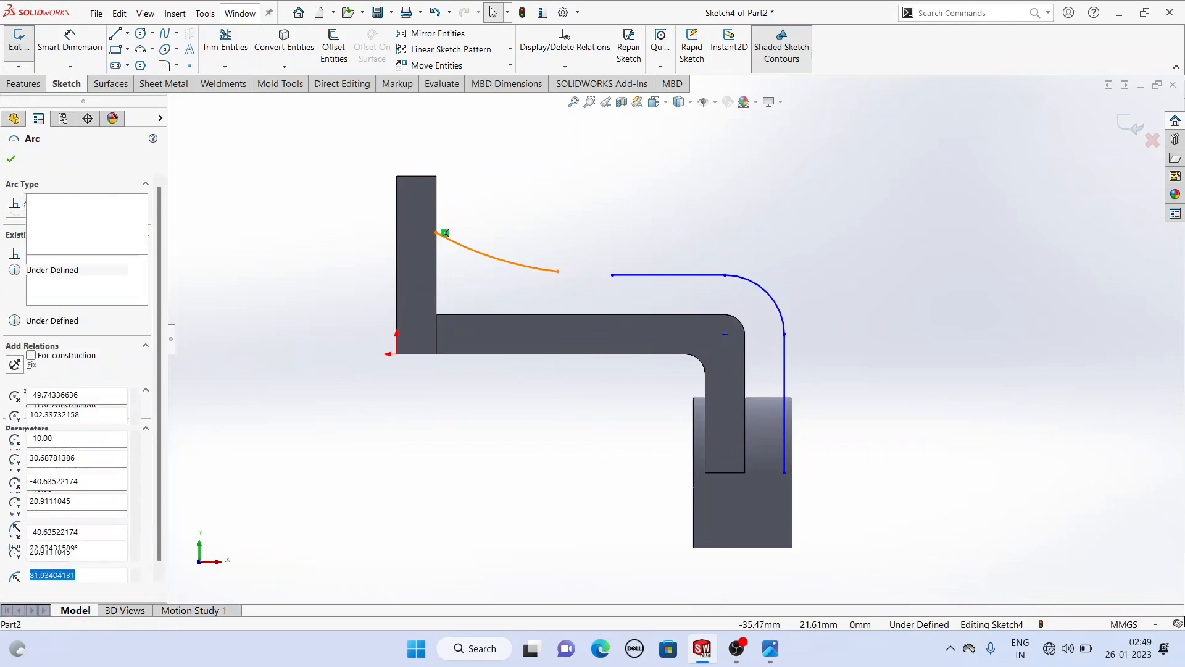
left_click(670, 274, "ctrl")
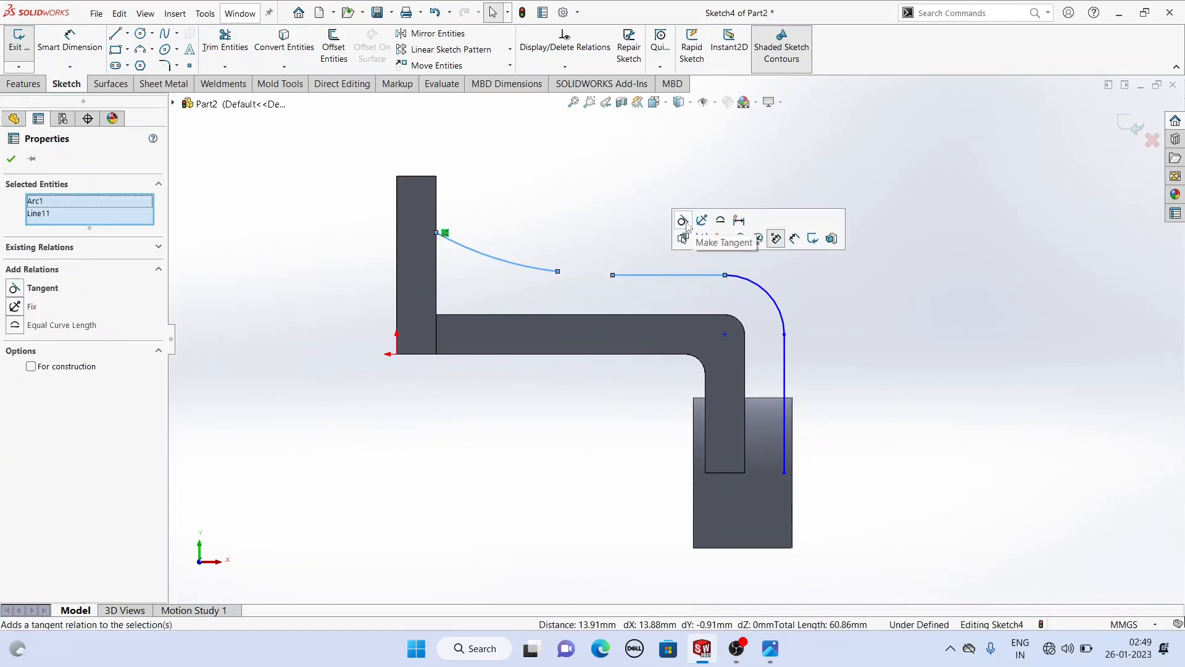
left_click(682, 220)
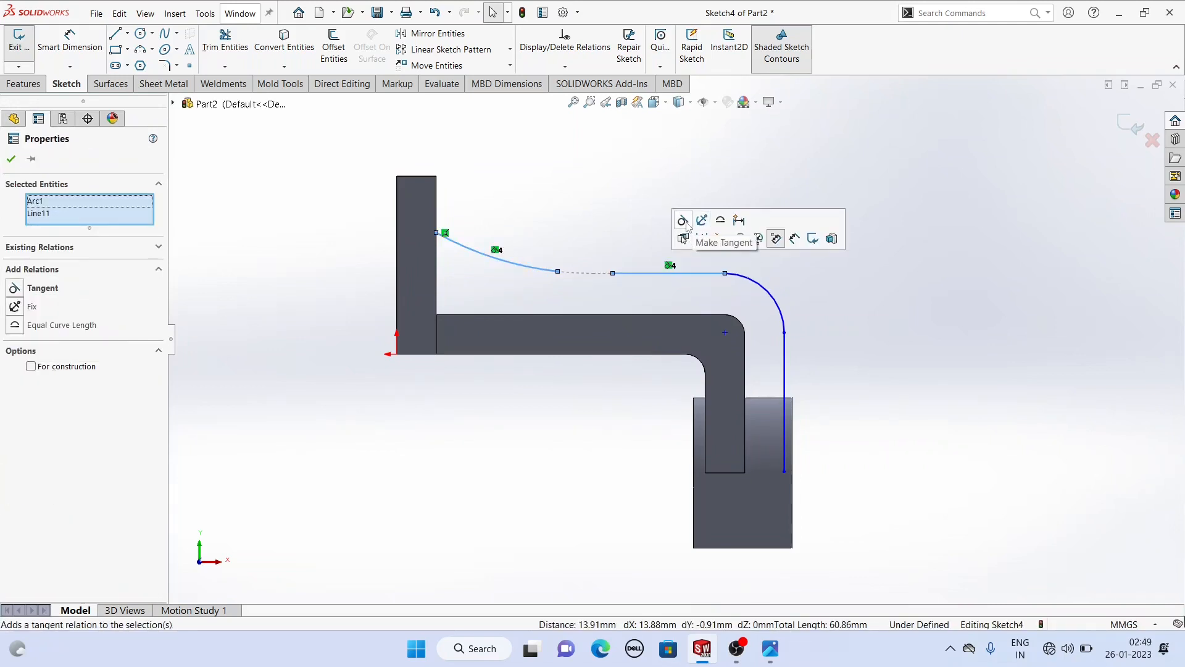
left_click(558, 205)
left_click(557, 273)
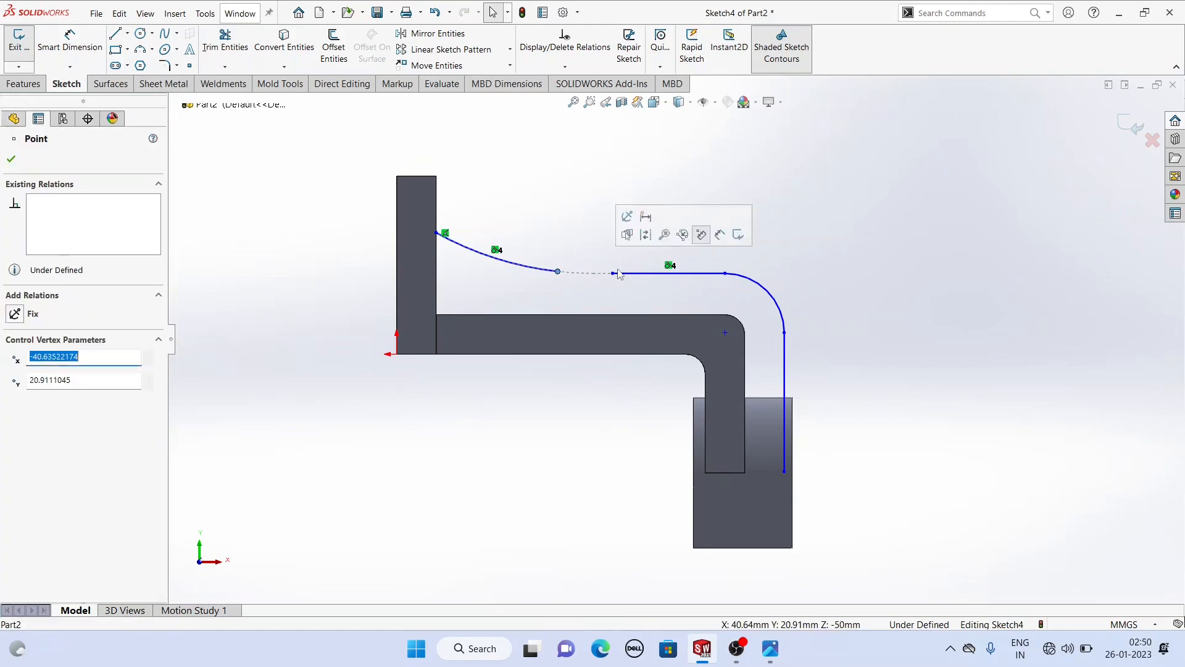
left_click(613, 274, "ctrl")
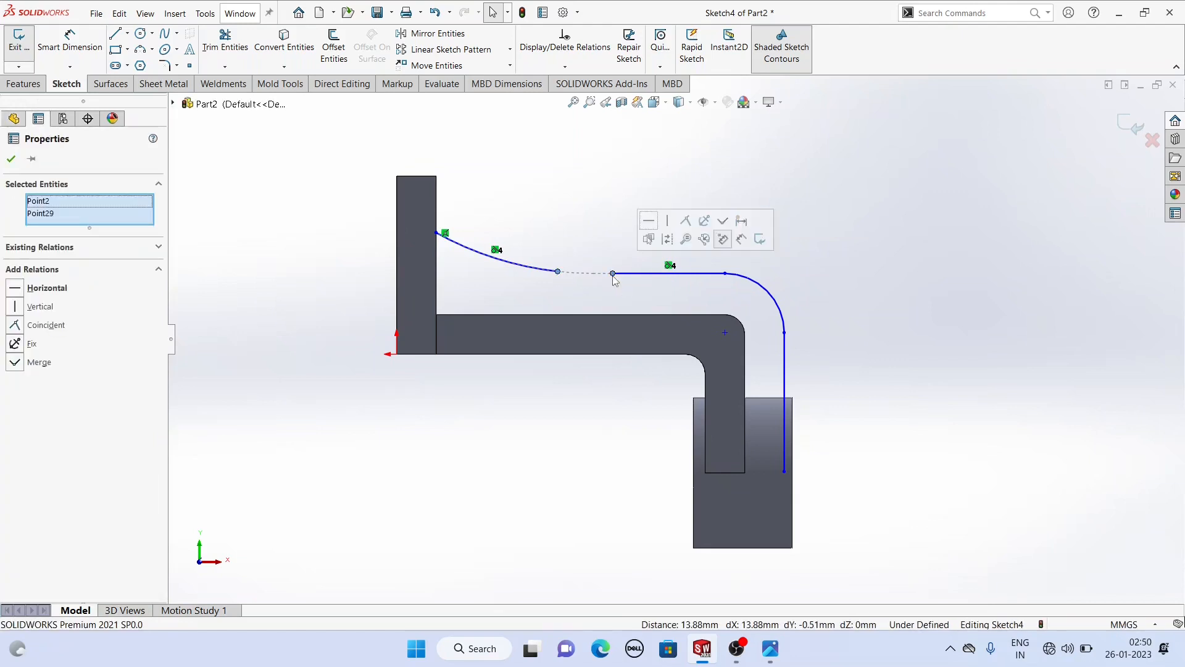
left_click(685, 221)
left_click(562, 197)
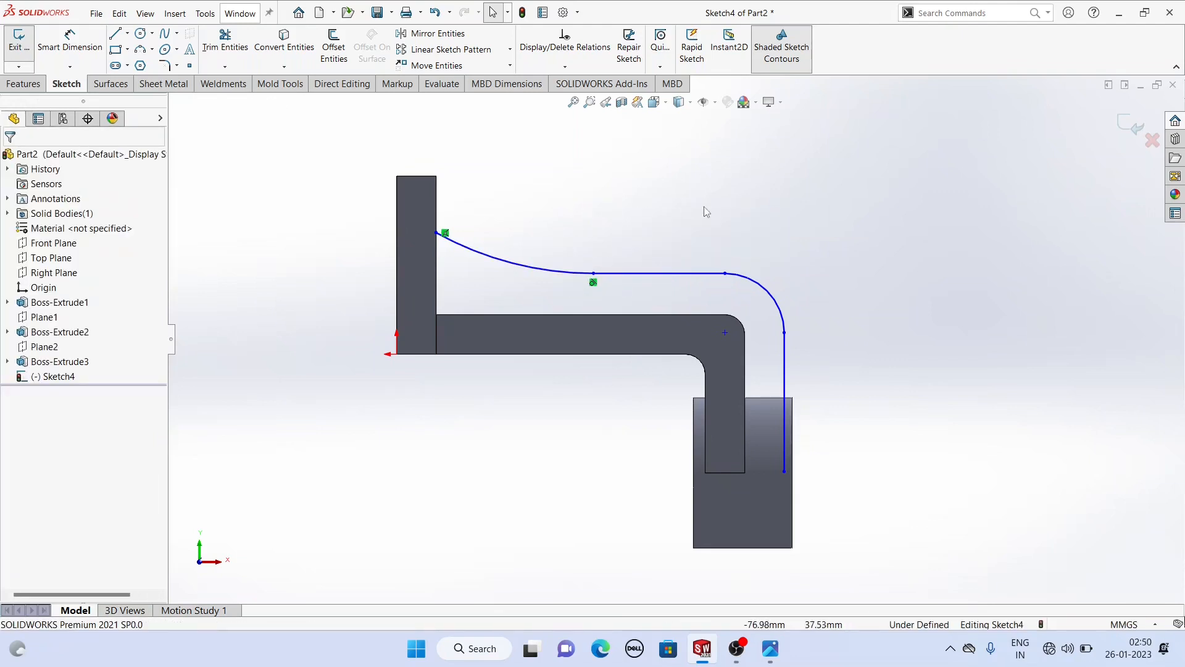
Make the upper offset line horizontal and the vertical line's lower endpoint coincident with the arm's bottom edge.
left_click(673, 275)
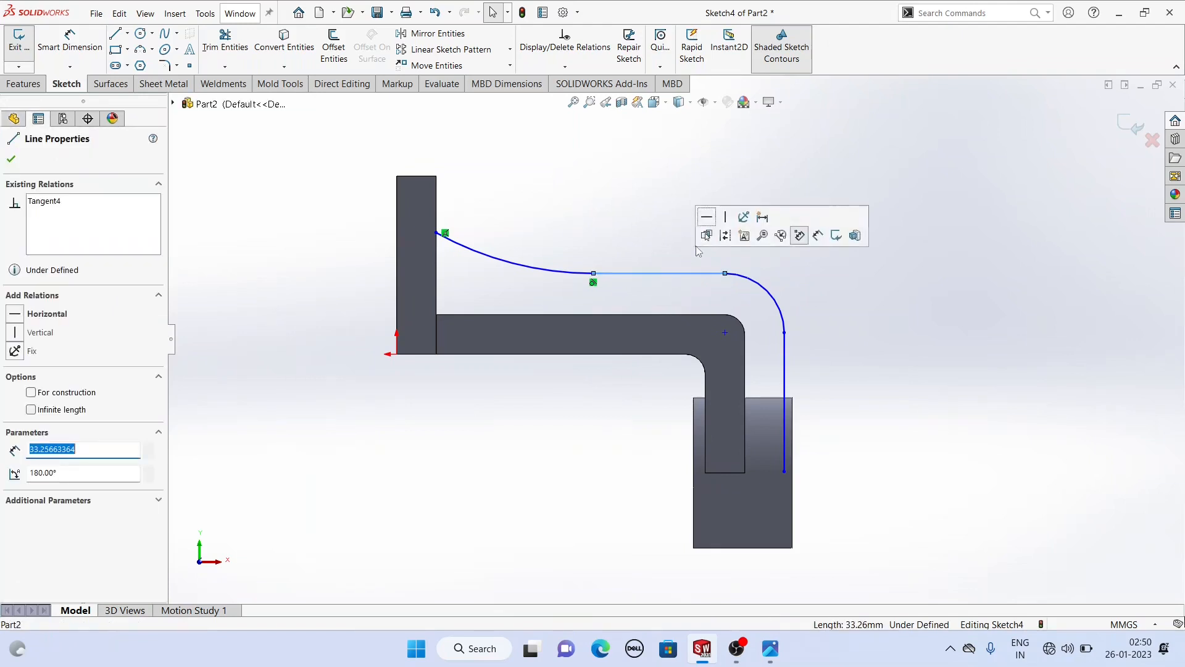
left_click(801, 235)
left_click(609, 217)
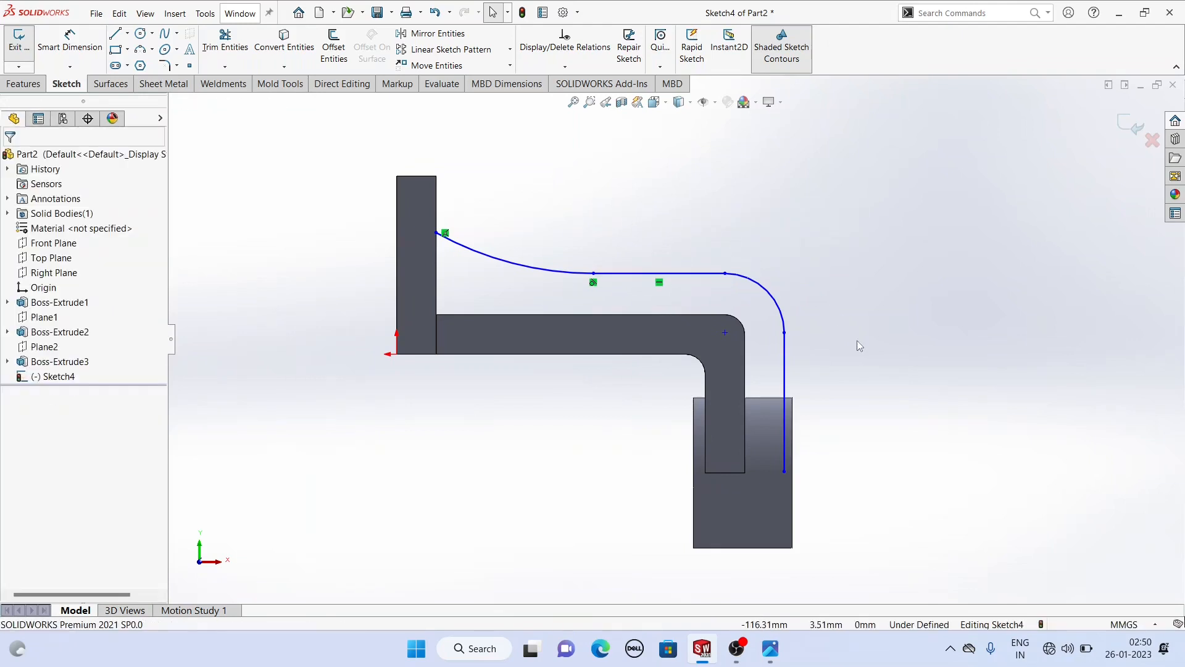
left_click(784, 472)
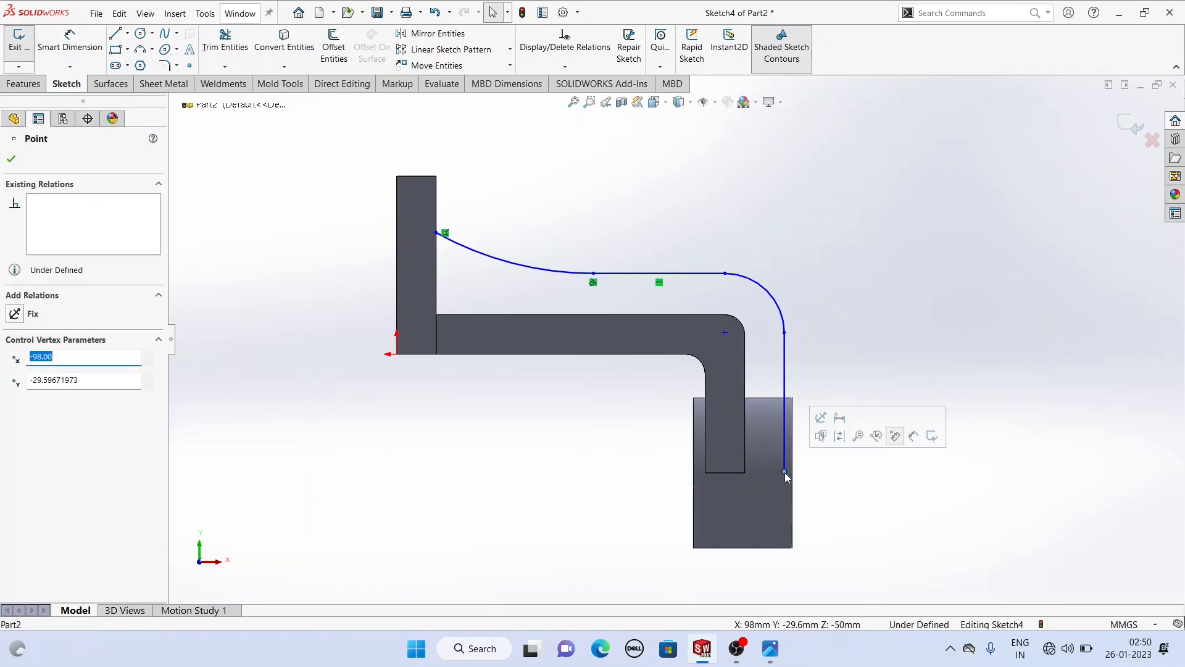
key("Escape")
left_click(730, 474, "ctrl")
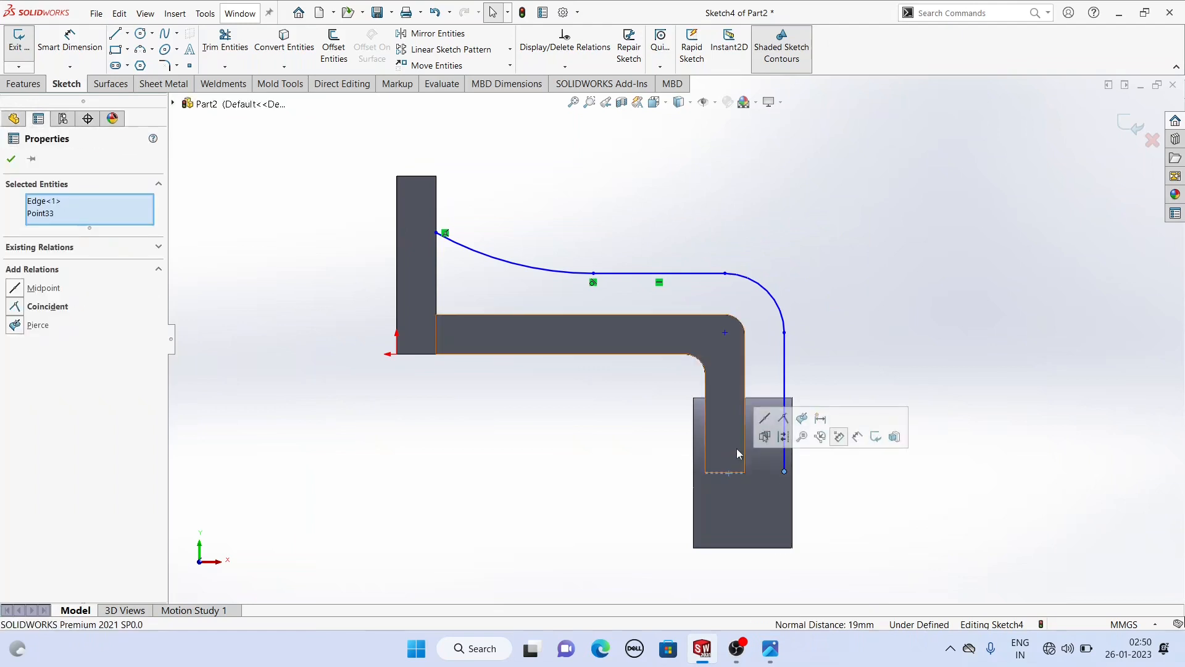
left_click(790, 418)
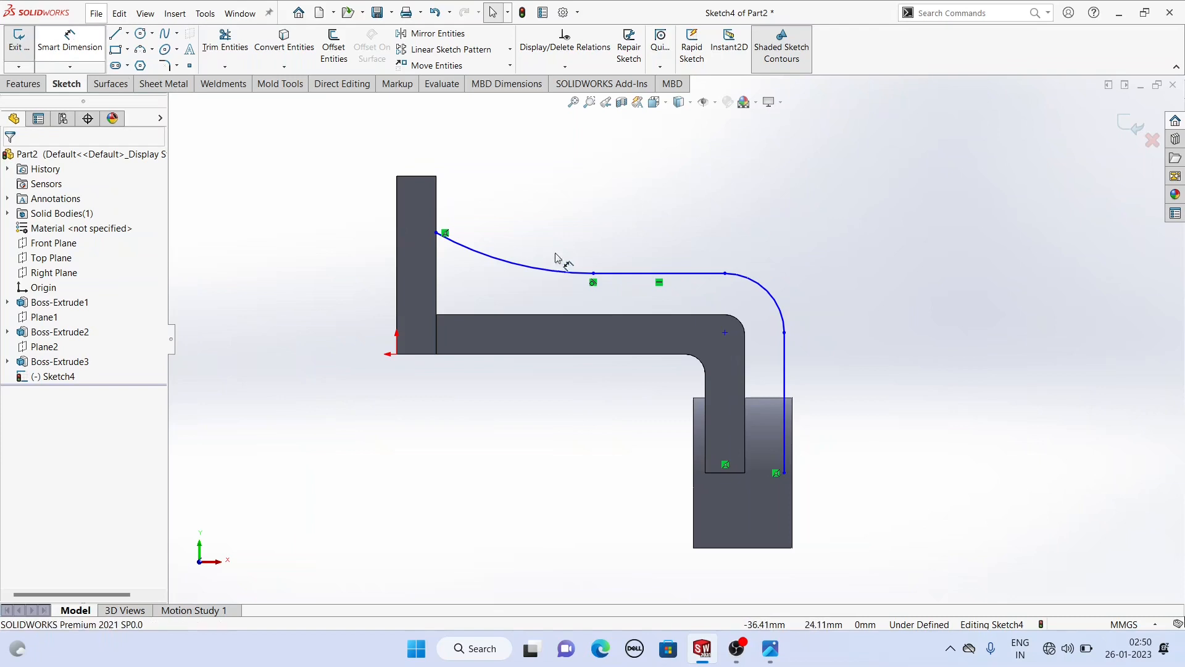
Dimension the horizontal and vertical rib lines at 10 mm each from the arm's adjacent outer edges.
left_click(640, 276)
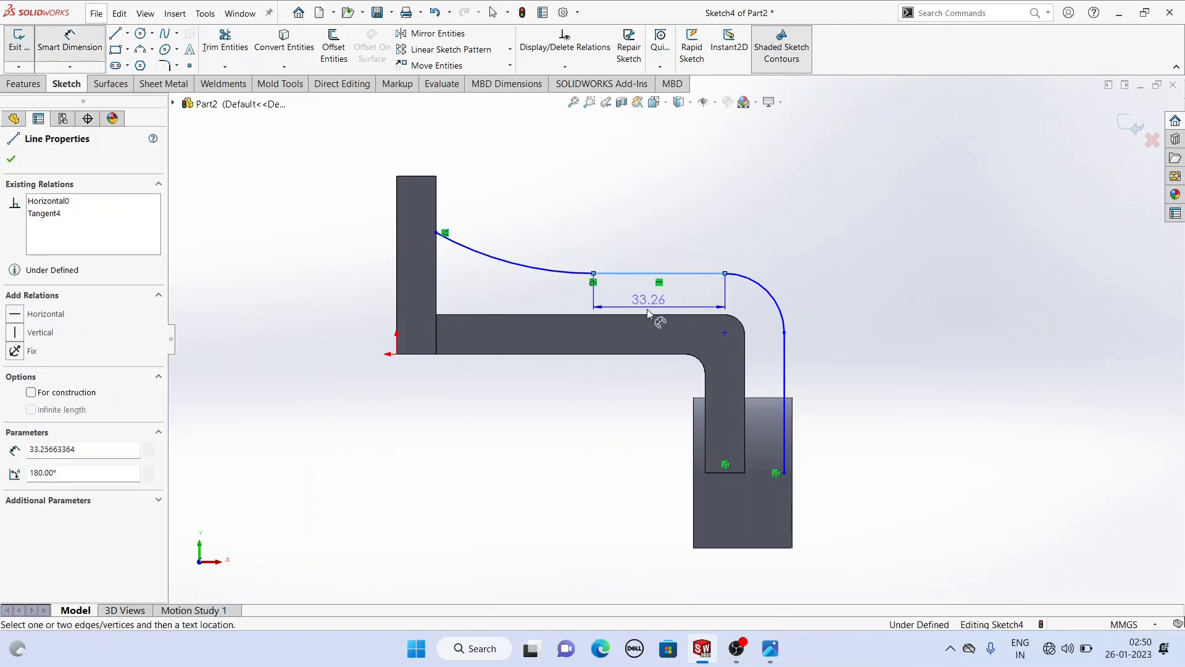
left_click(646, 314)
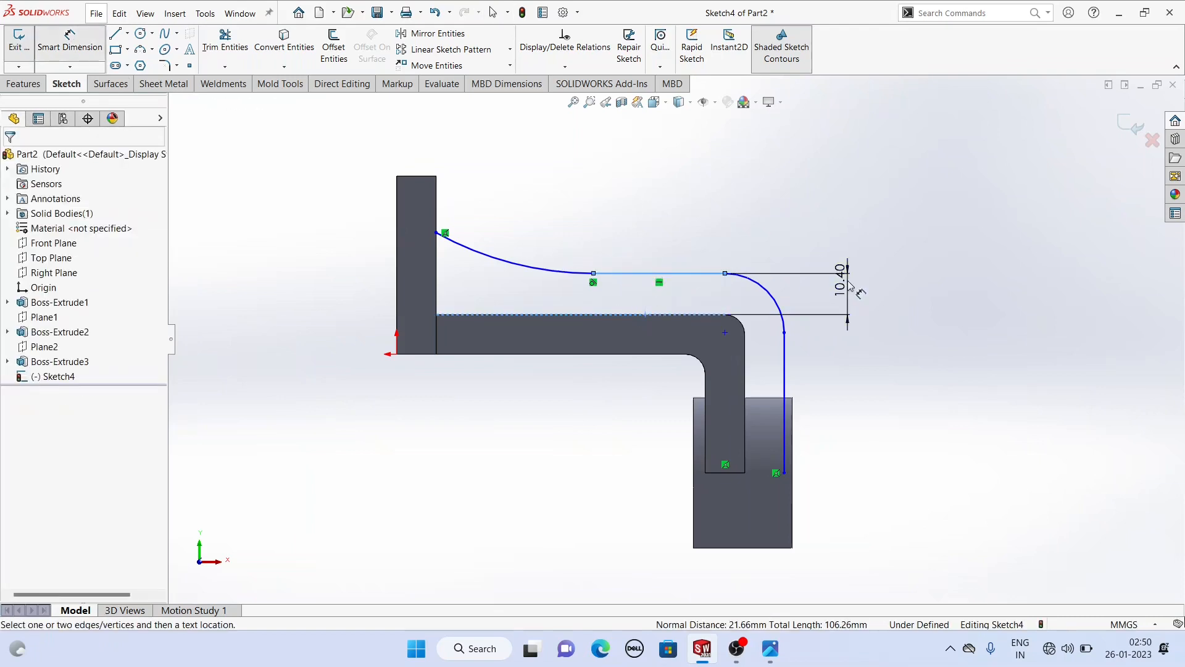
left_click(849, 286)
key("Return")
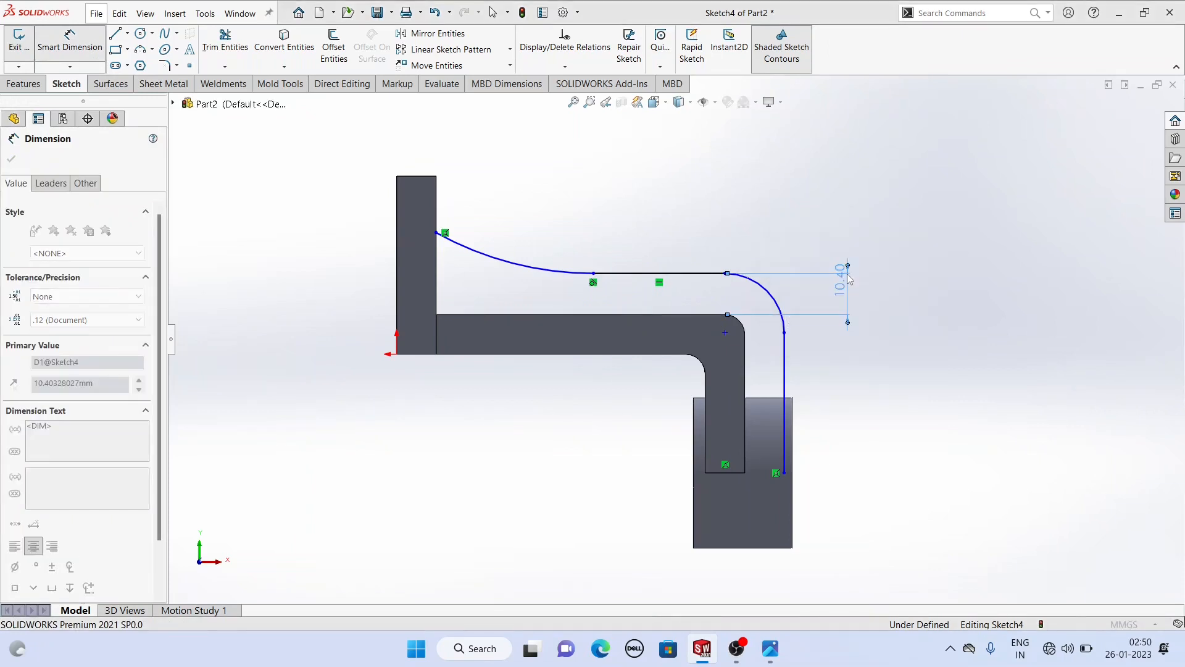
left_click(782, 372)
left_click(745, 384)
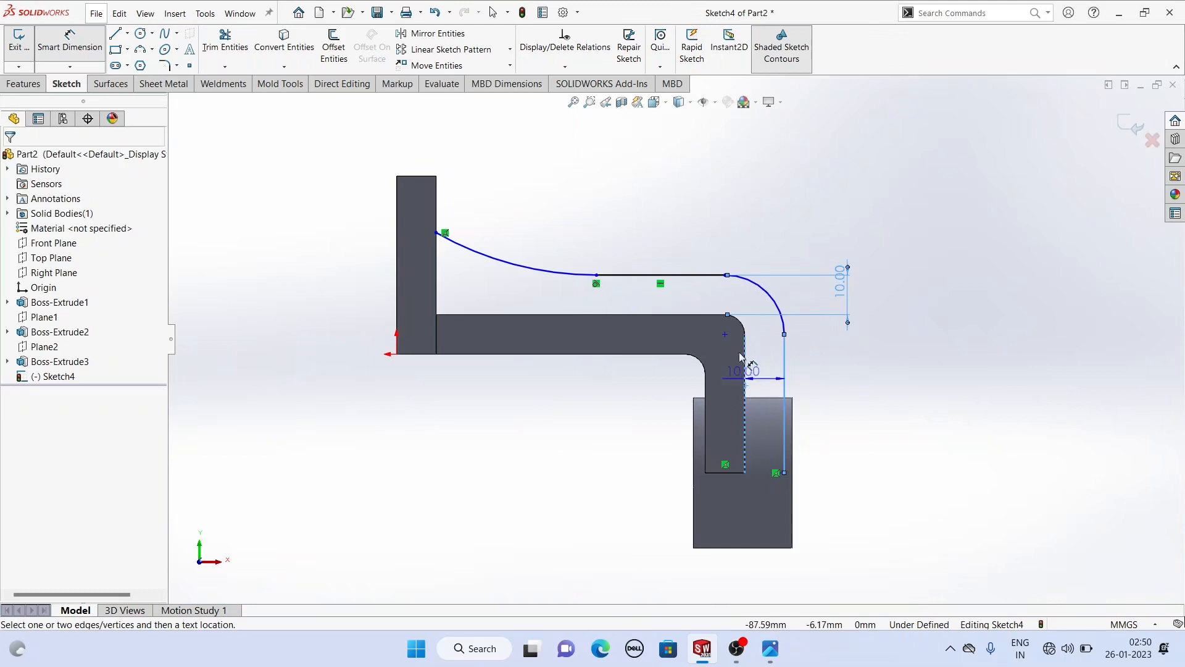
left_click(736, 234)
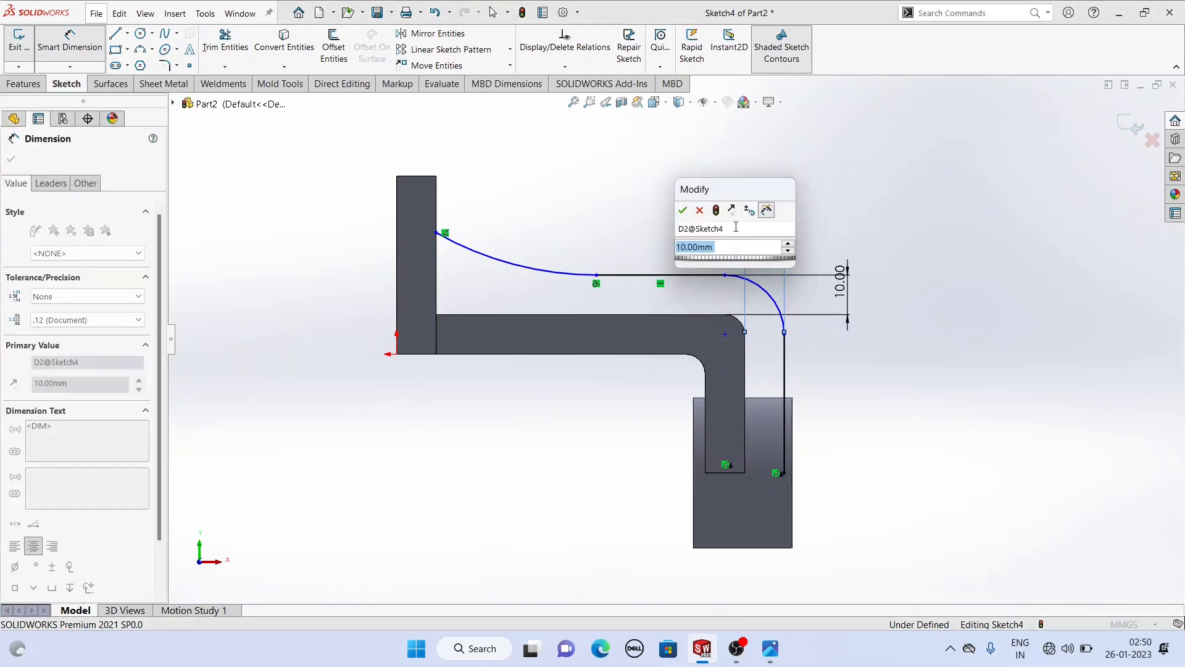
left_click(682, 211)
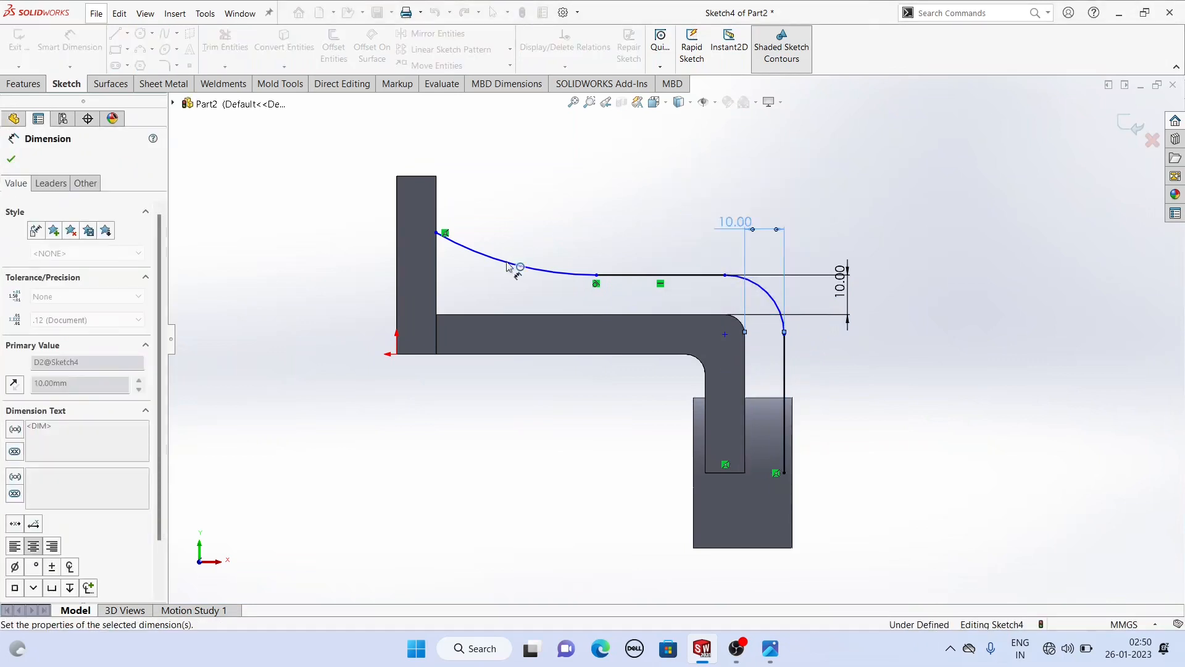
Dimension the rib arc next to the back plate with a radius of 25 mm.
left_click(508, 264)
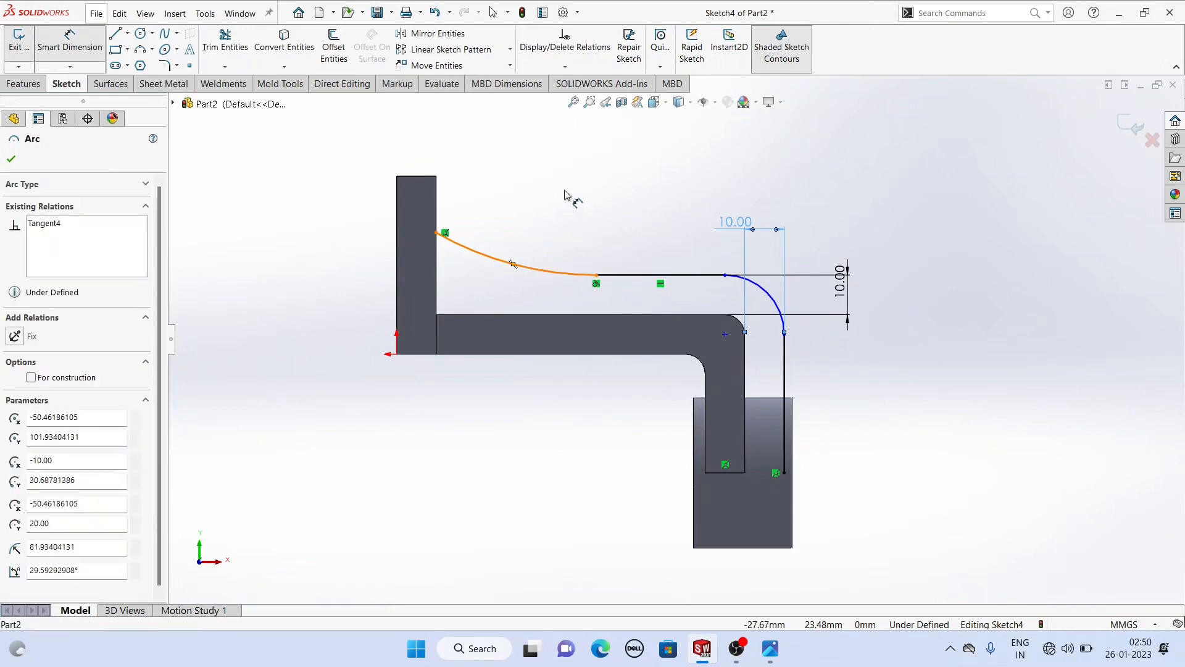
left_click(566, 193)
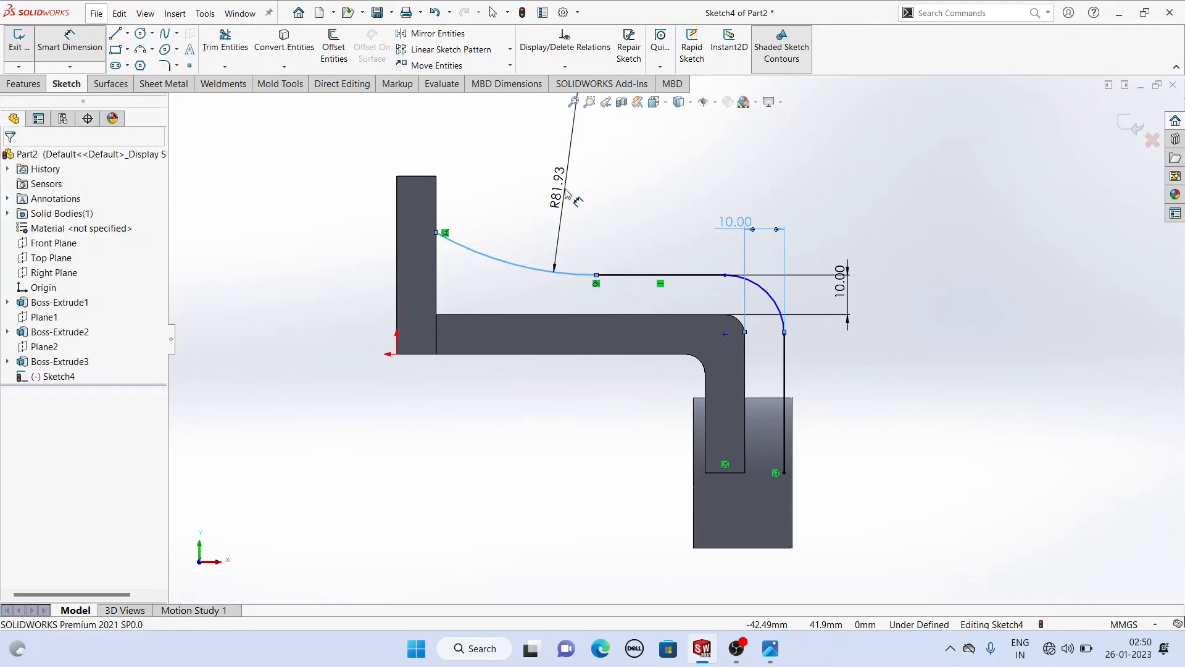
type("25")
key("Return")
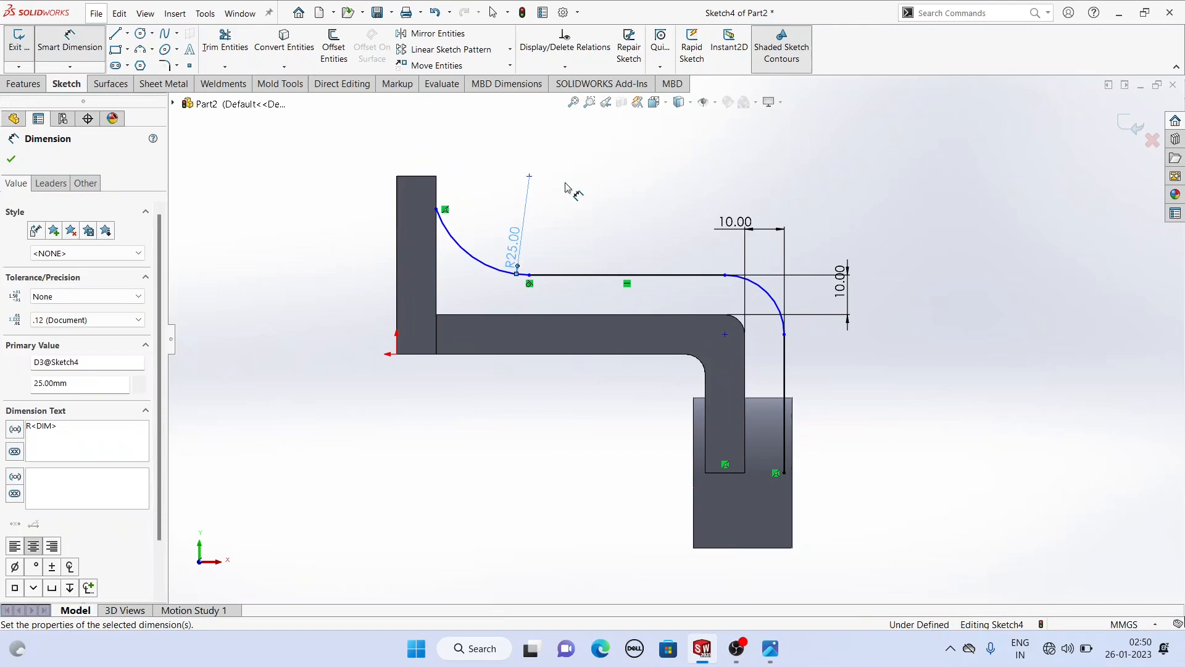
right_click(613, 179)
left_click(636, 212)
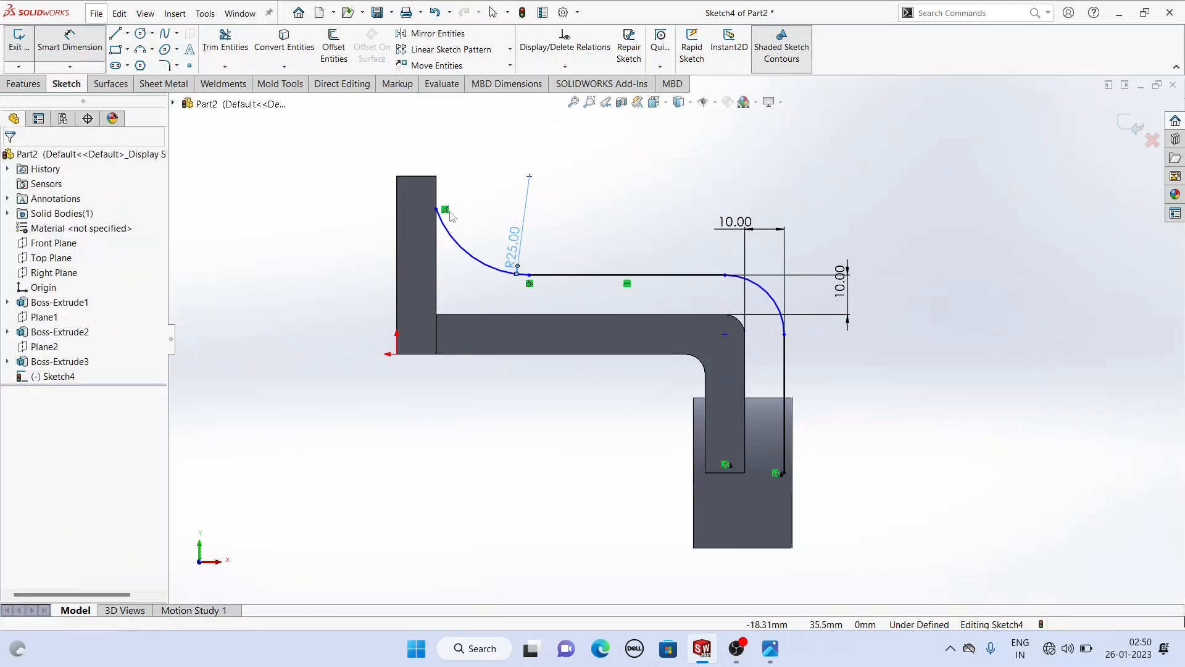
Make the rib arc's upper endpoint coincident with the back plate's top edge.
left_click(436, 210)
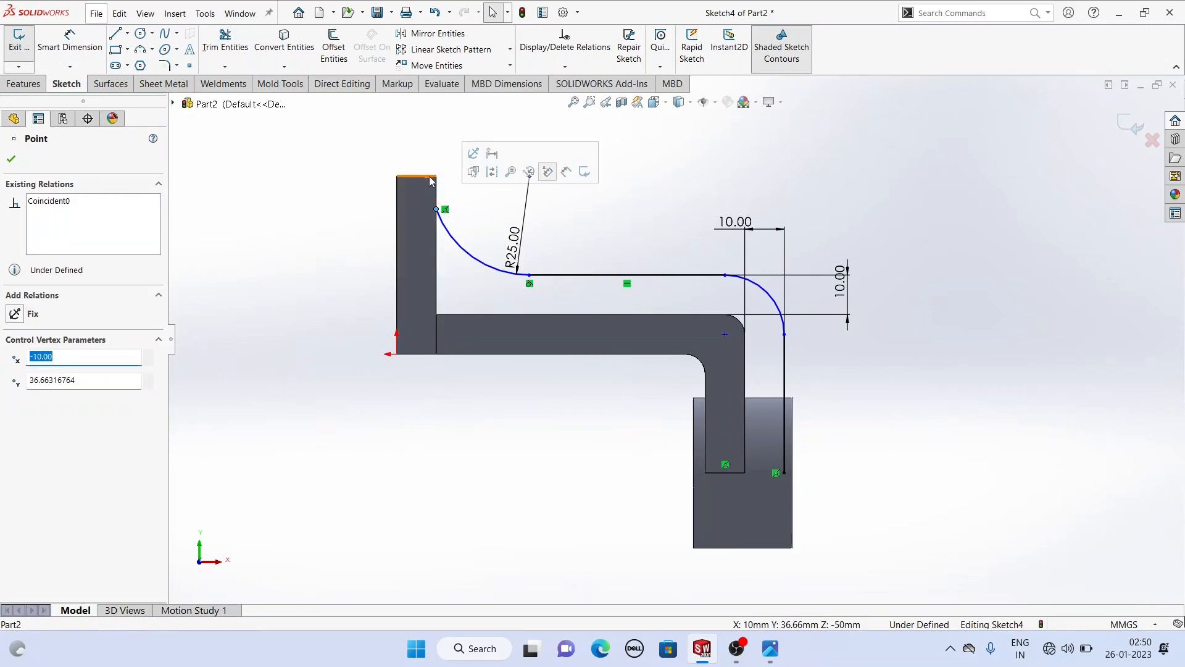
left_click(431, 177, "ctrl")
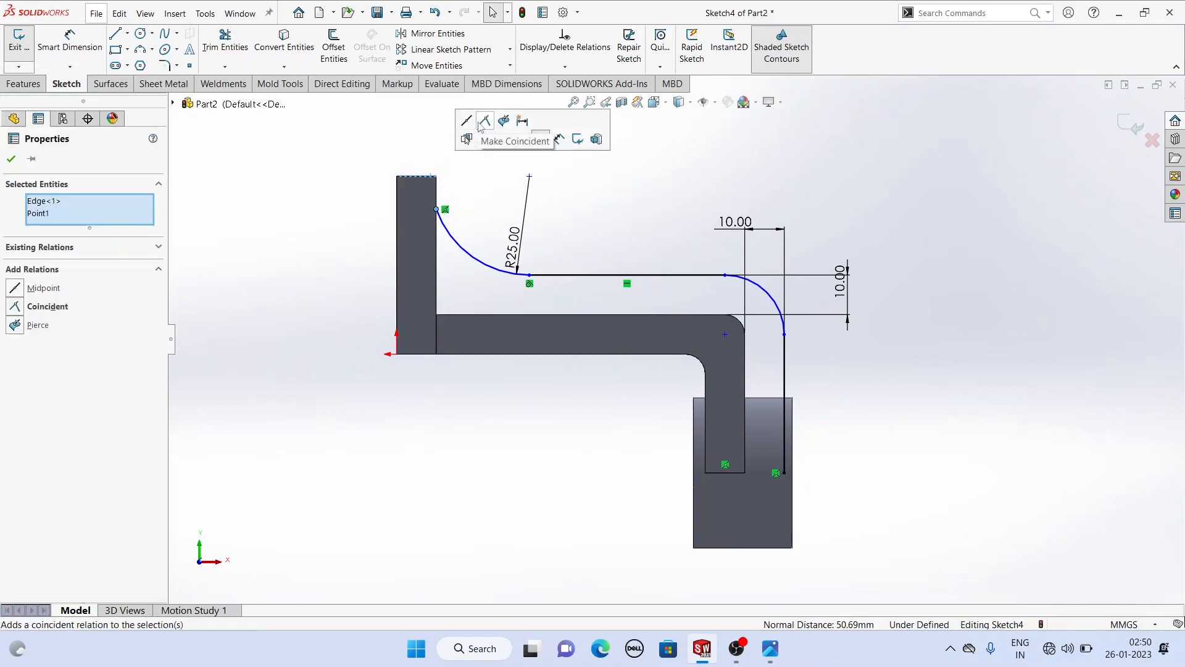
left_click(484, 123)
left_click(377, 145)
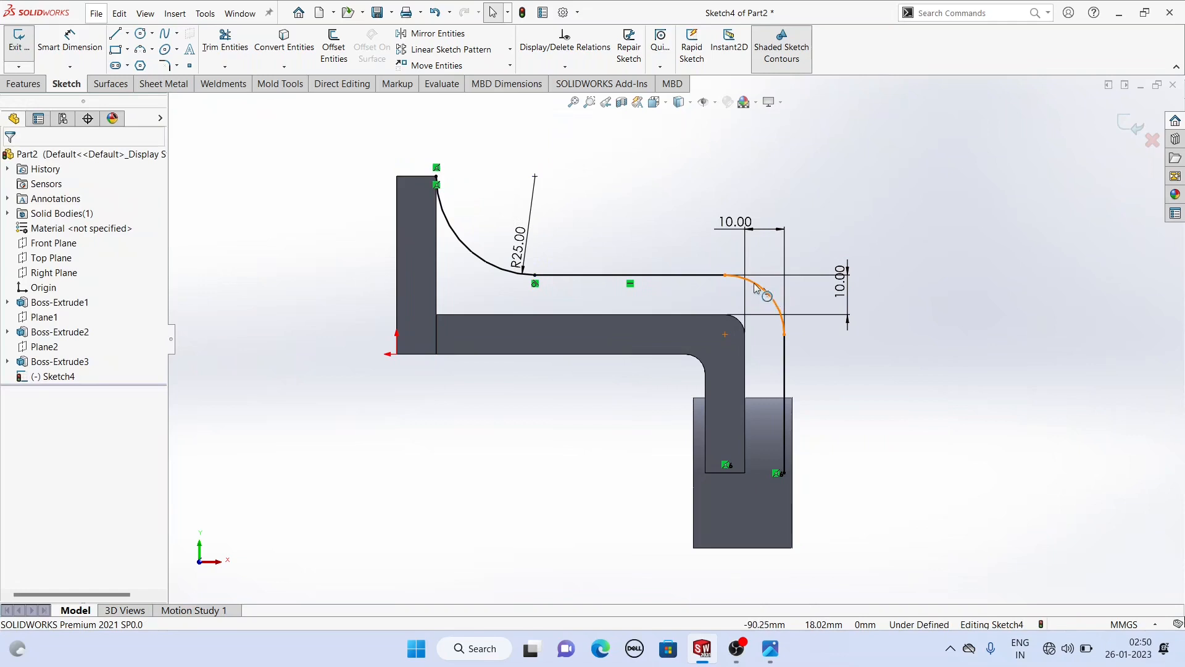
Make the rib's outer corner arc concentric with the arm's outer fillet edge.
left_click(753, 315)
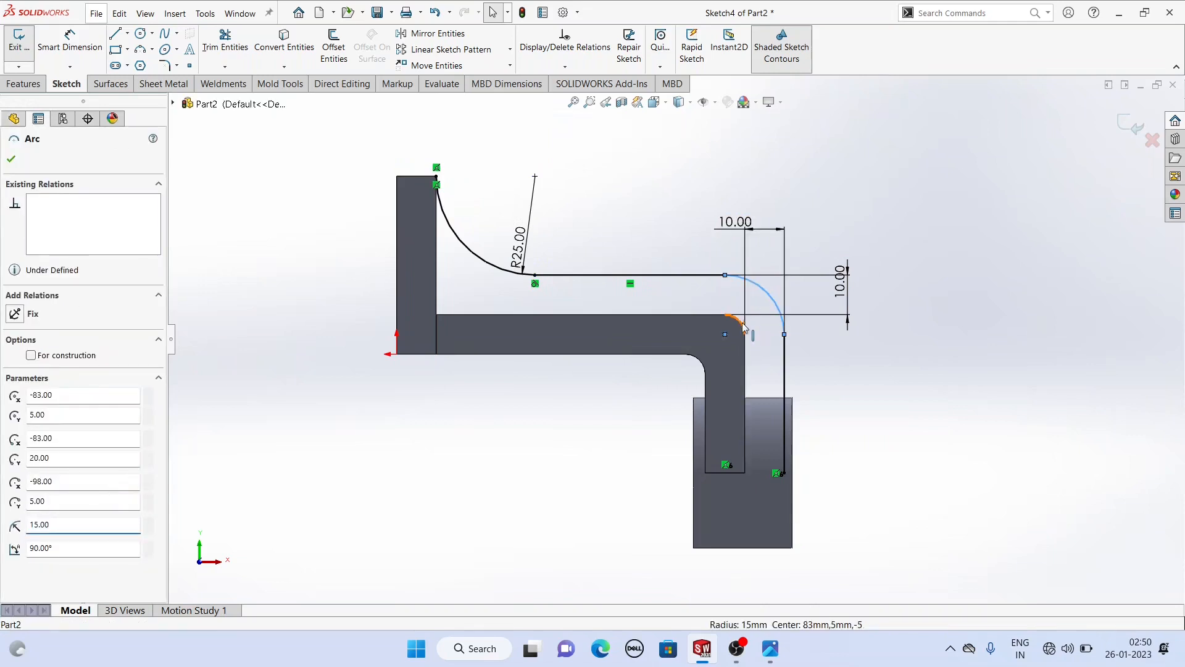
left_click(743, 327, "ctrl")
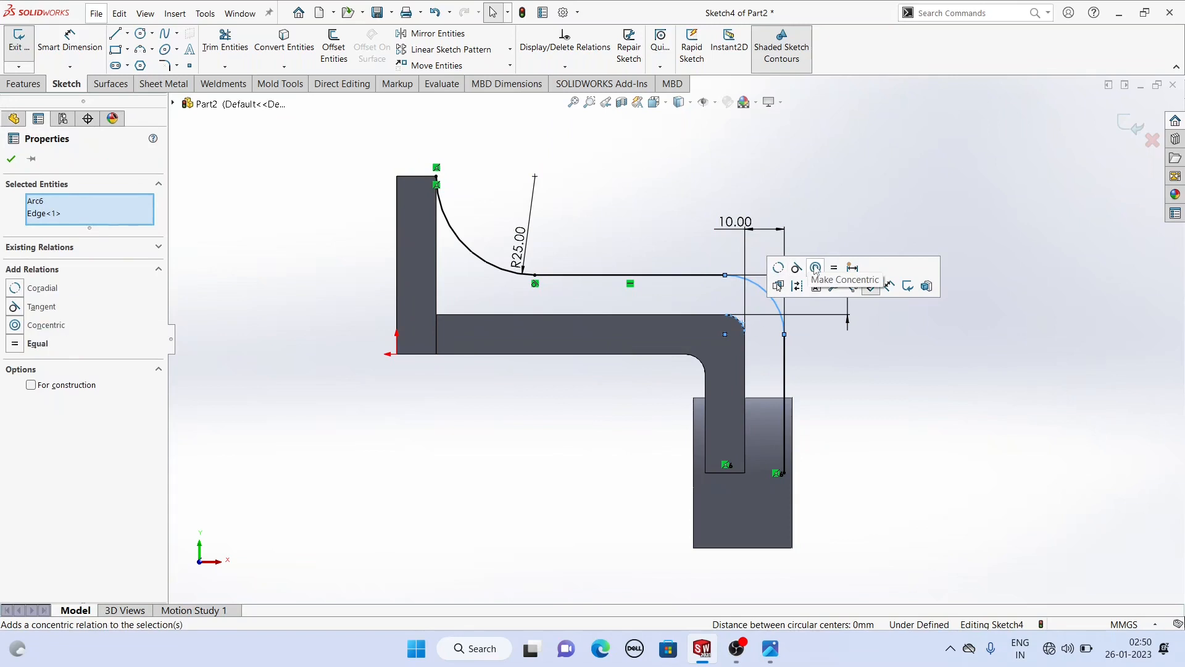
left_click(816, 268)
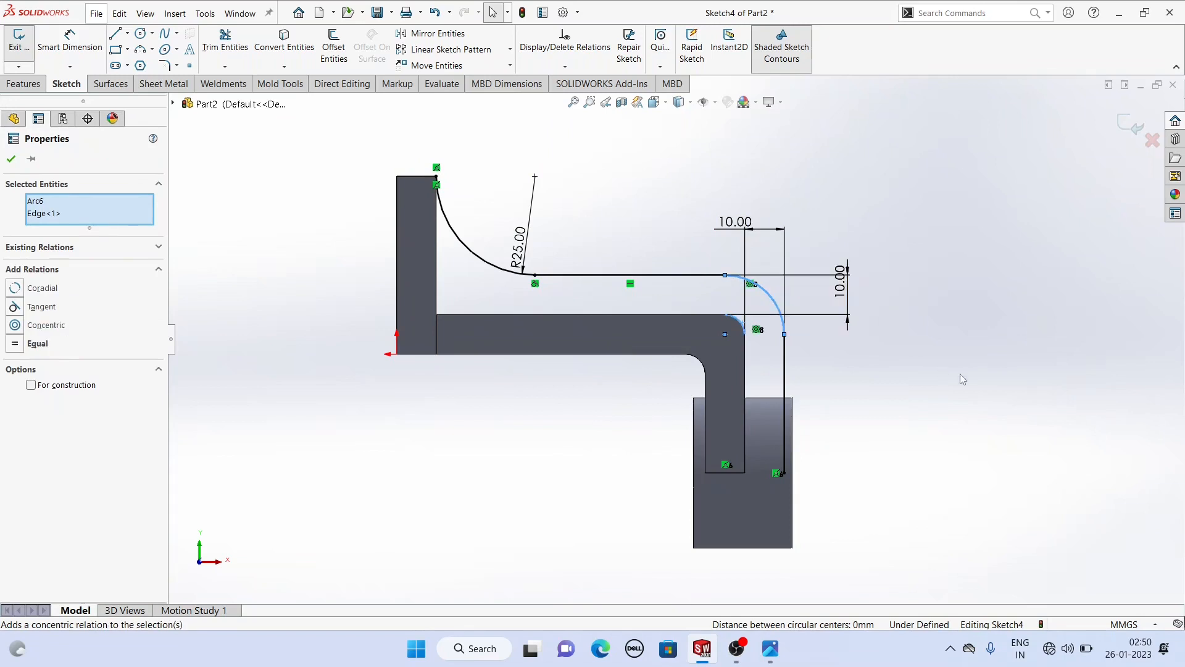
Add a driven dimension between the lower endpoint of the rib's corner arc and the boss's outer face.
left_click(785, 334)
left_click(792, 420)
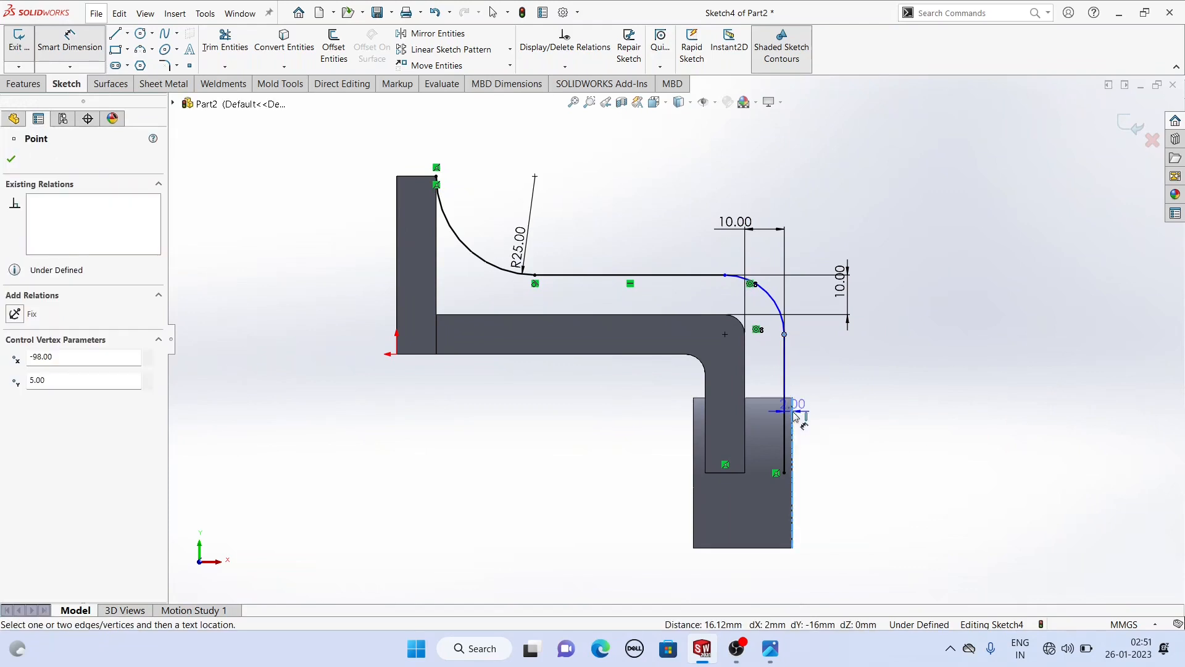
left_click(799, 217)
left_click(678, 317)
Make the rib's corner arc tangent to the horizontal rib line.
left_click_drag(785, 335, 812, 344)
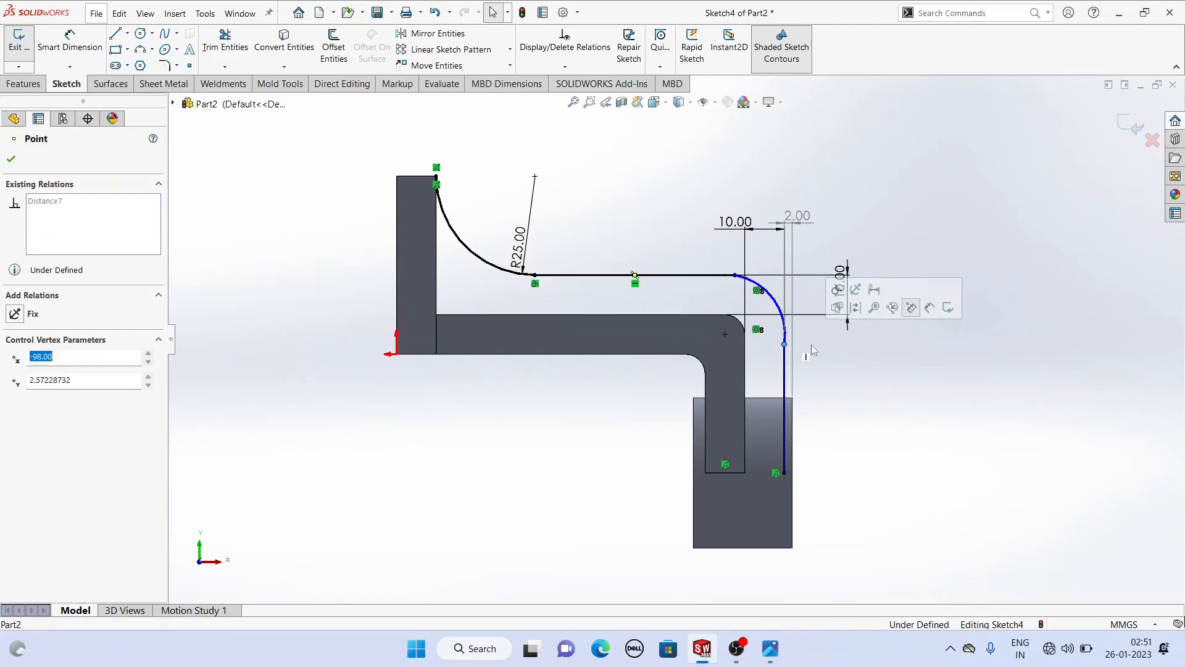
left_click(862, 389)
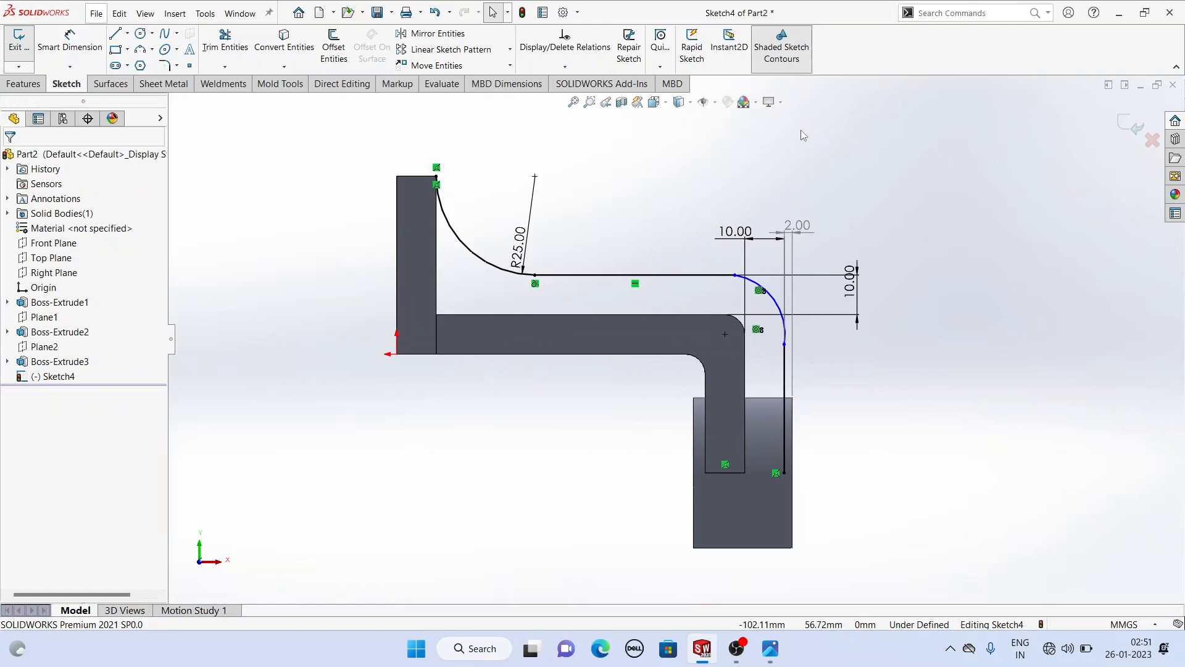
left_click(748, 283)
left_click(716, 275, "ctrl")
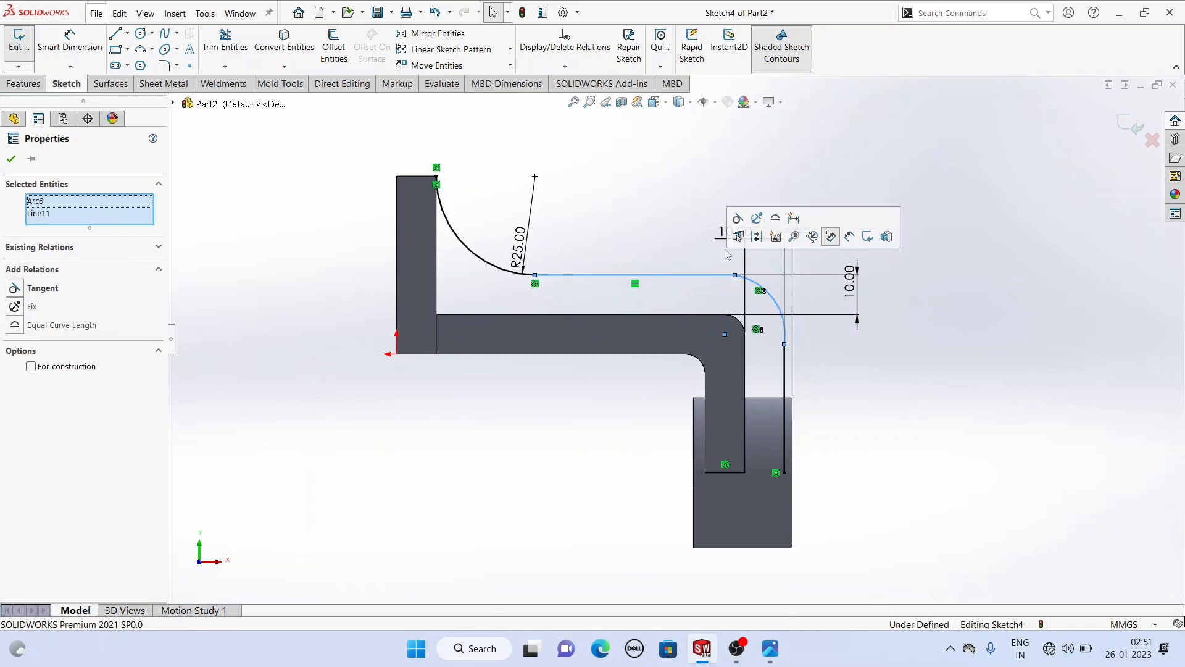
left_click(737, 219)
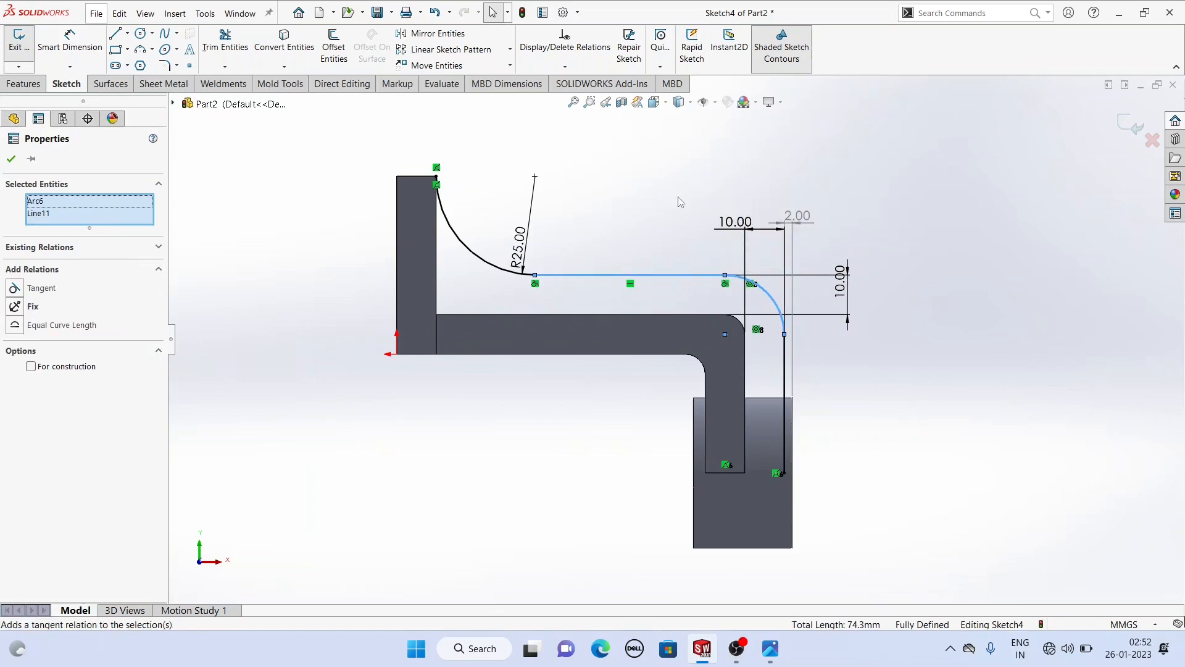
Create a 10 mm thick rib from the sketch, thickened on both sides, with the material side flipped toward the arm.
scroll(670, 333, "up", 1)
middle_click_drag(629, 230, 665, 240)
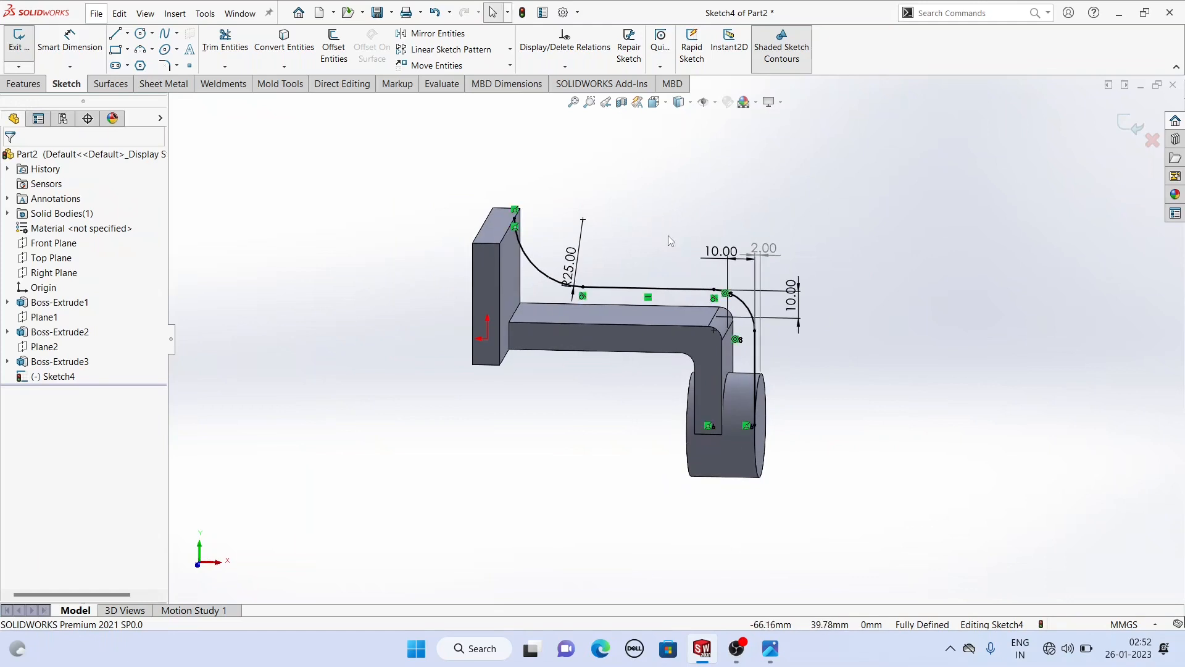
left_click(22, 85)
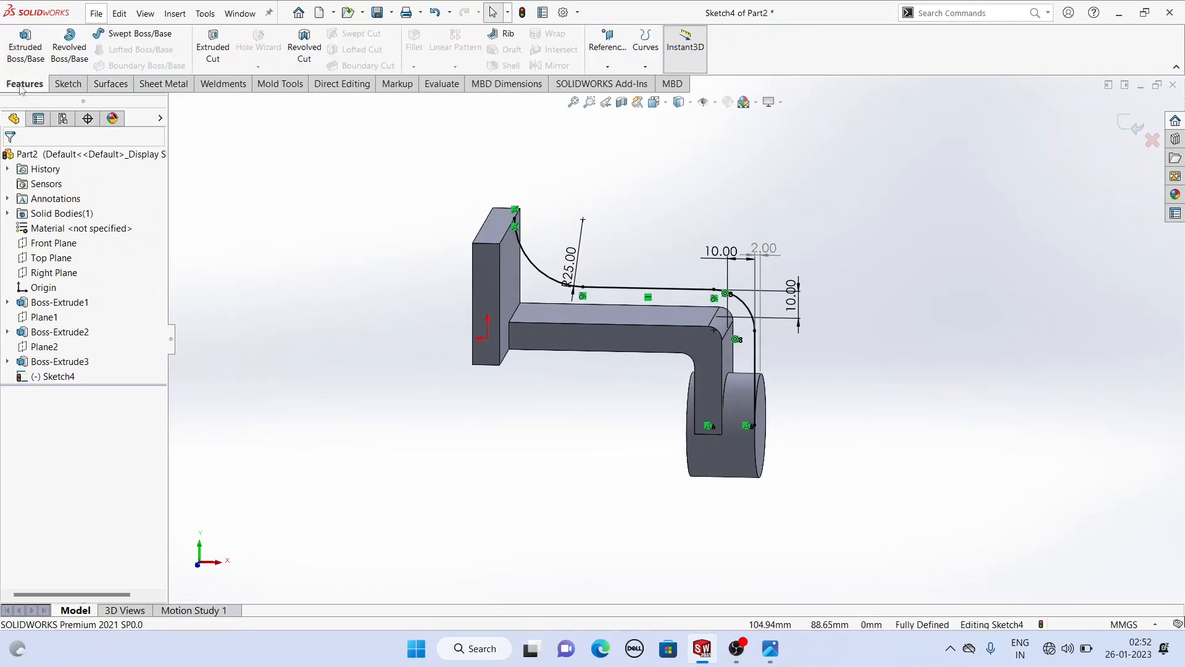
left_click(508, 36)
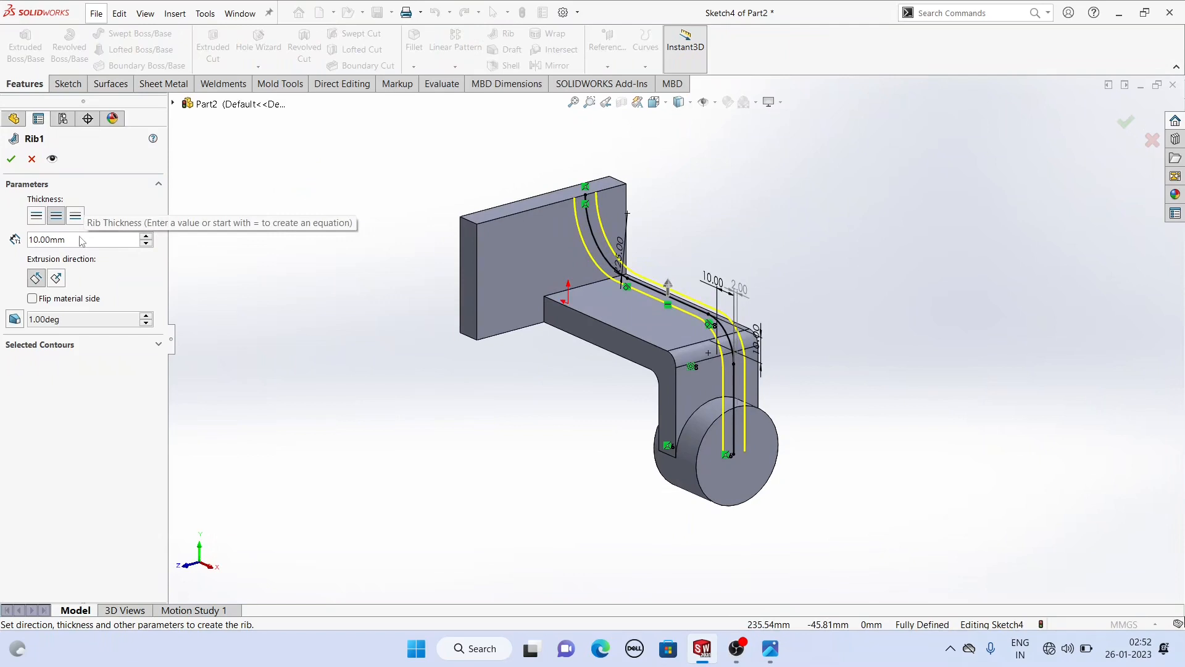
middle_click_drag(344, 289, 384, 268)
scroll(664, 292, "down", 3)
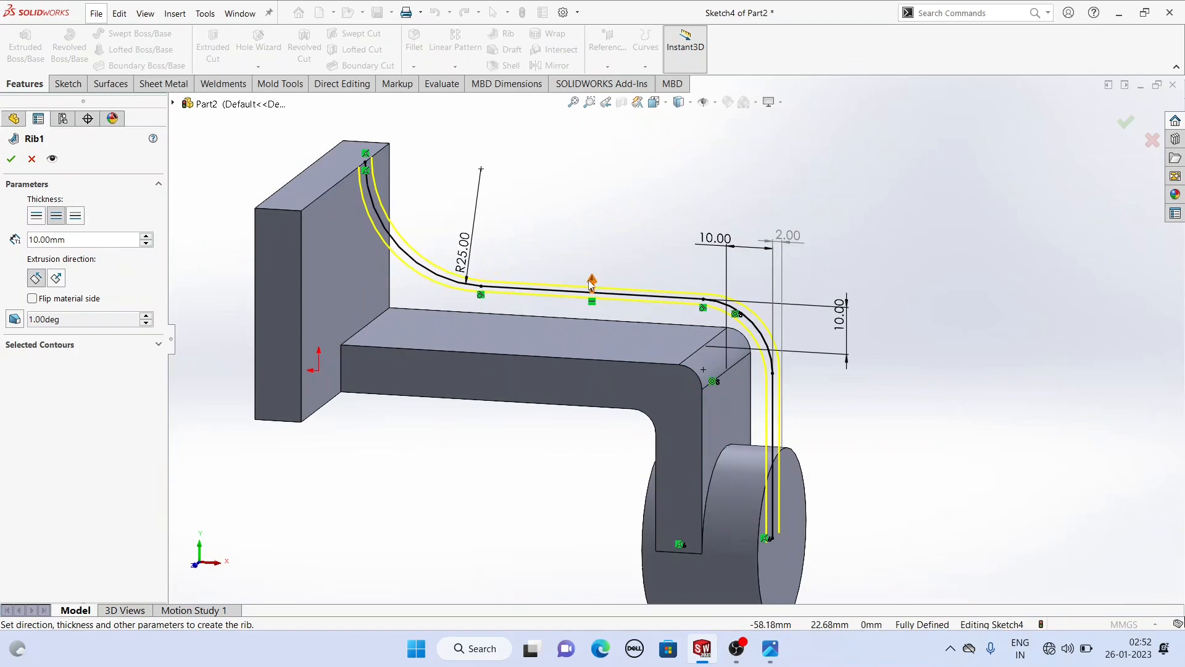
middle_click_drag(611, 264, 561, 287)
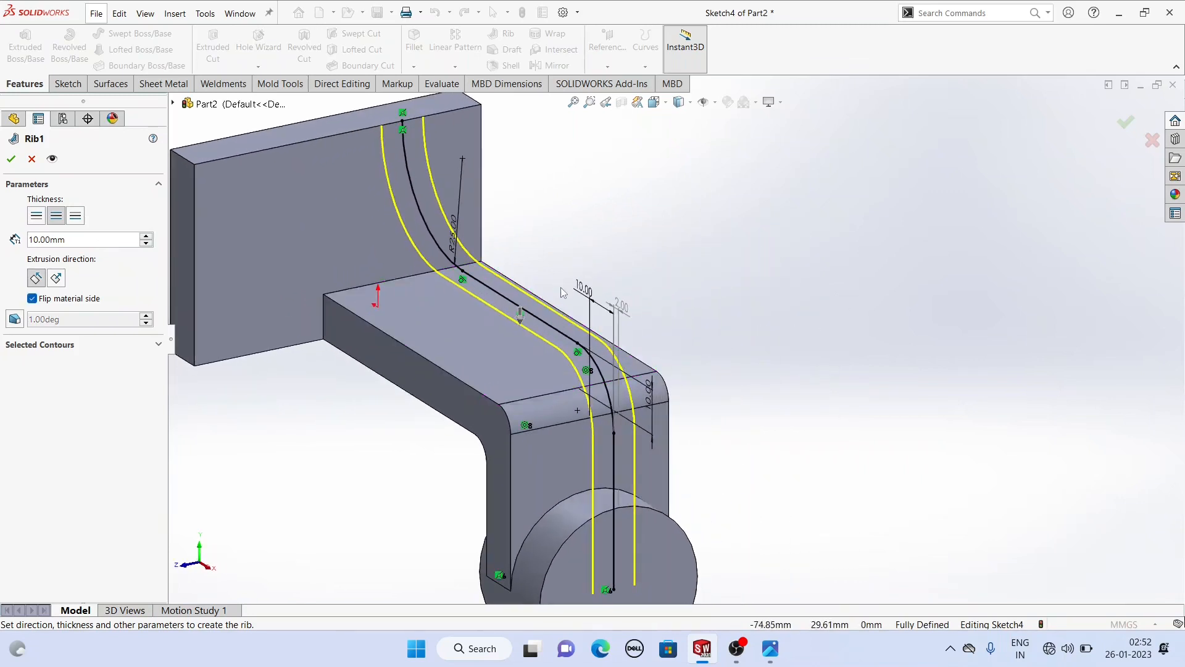
left_click(8, 162)
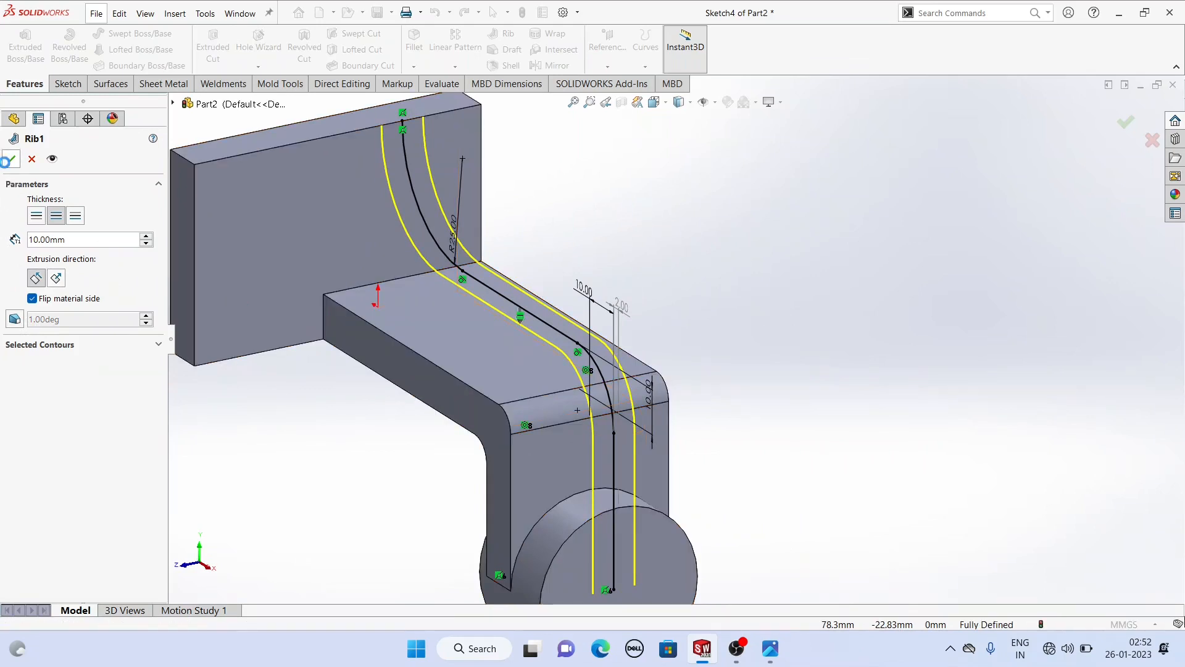
left_click(789, 284)
scroll(789, 284, "up", 4)
middle_click_drag(866, 263, 793, 267)
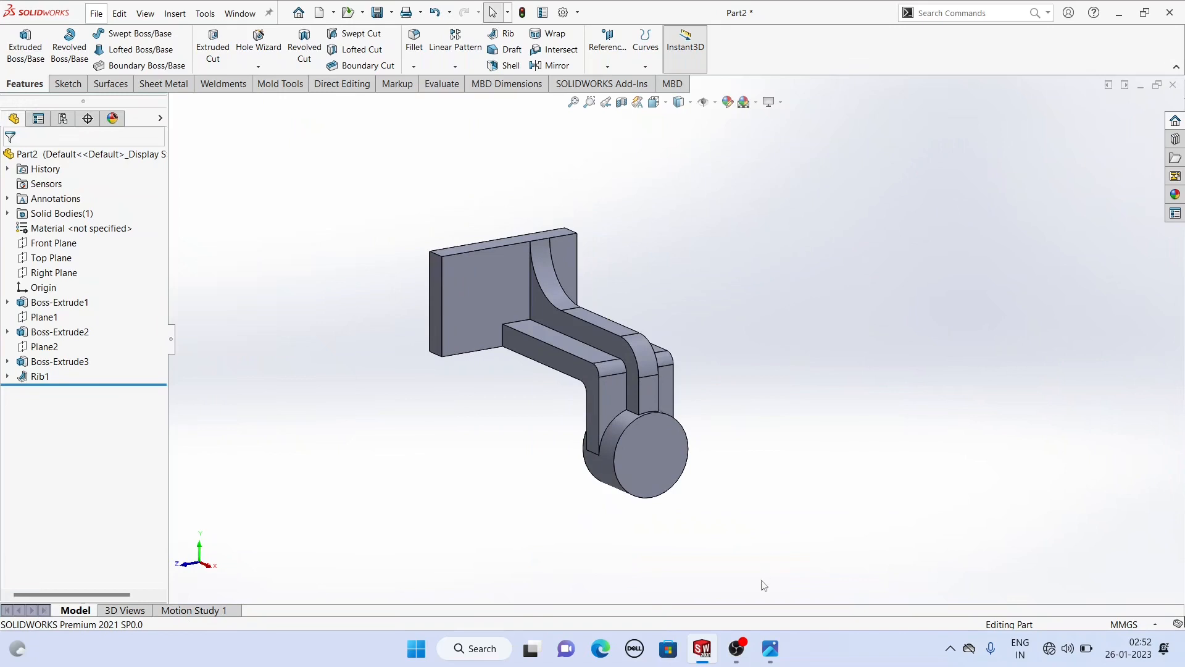
Check the hole dimensions in the reference drawing image and start a sketch on the boss's outer end face in SOLIDWORKS.
left_click(772, 649)
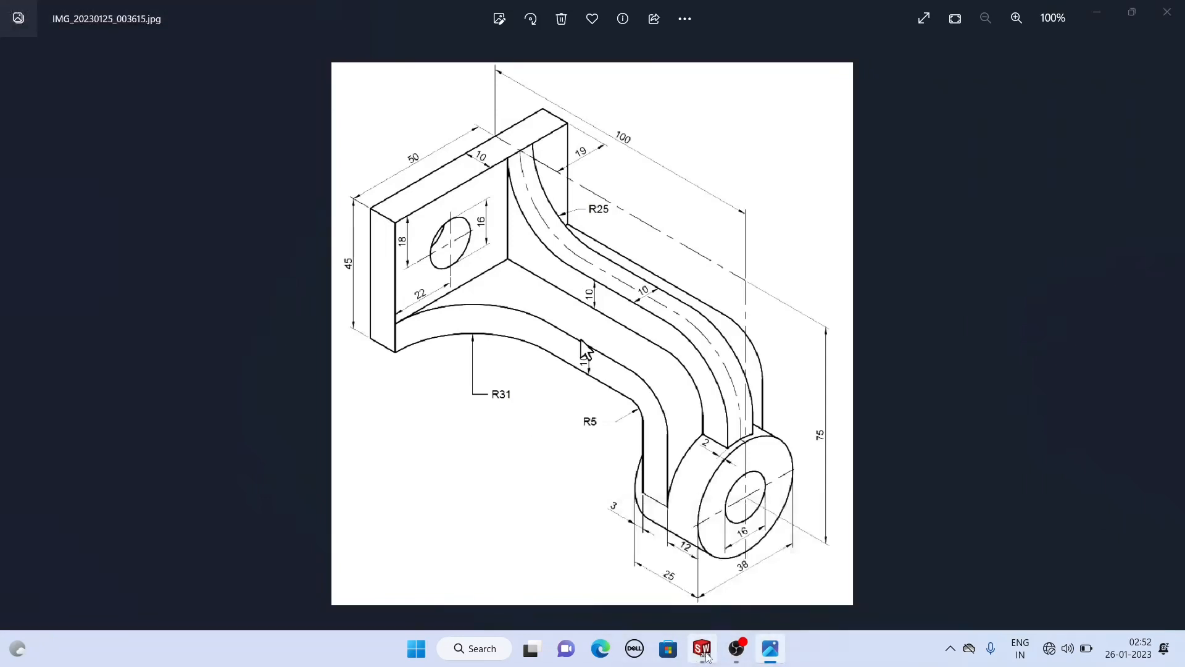
left_click(704, 650)
left_click(654, 455)
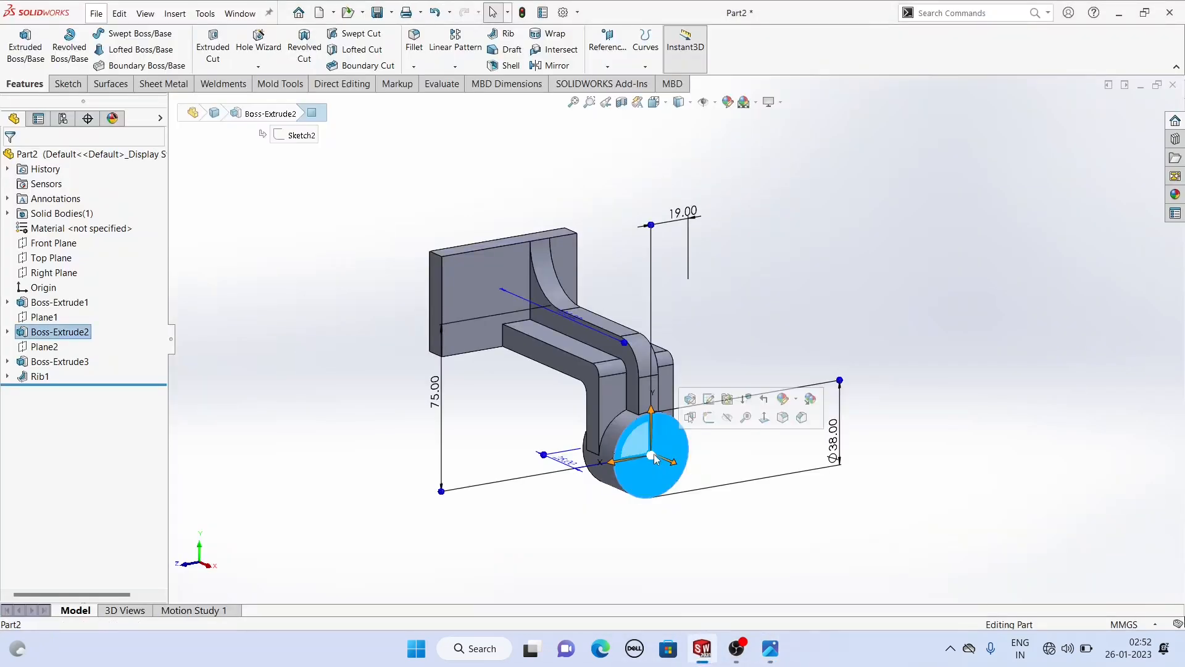
left_click(710, 418)
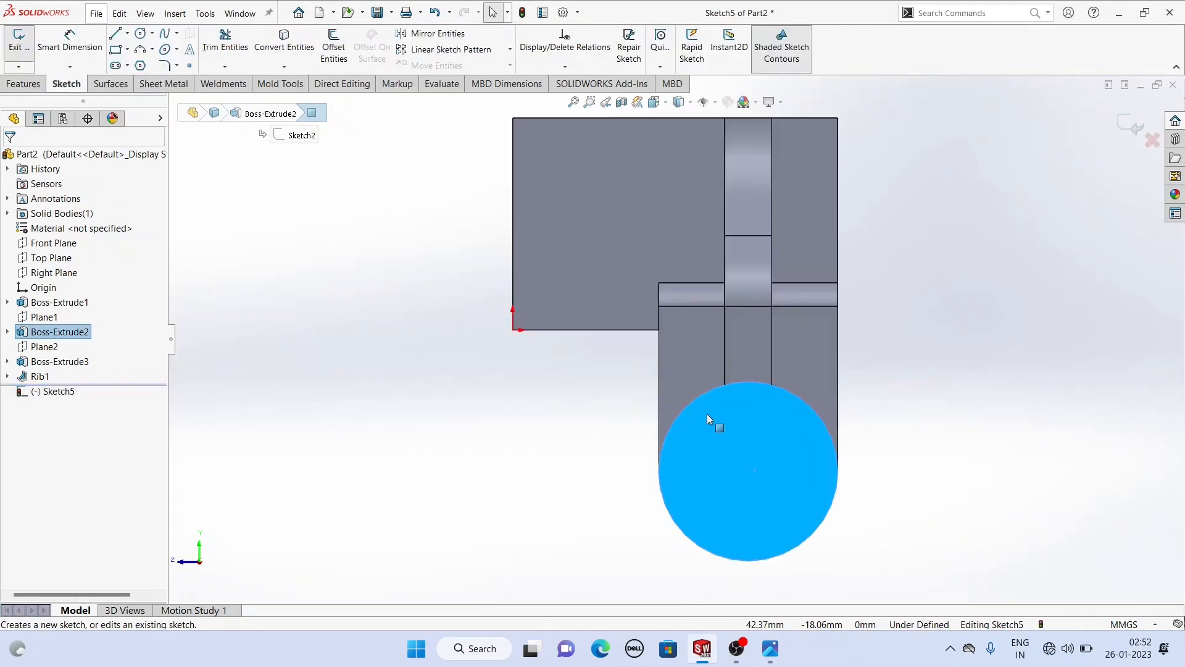
Sketch a circle near the boss's centre and another about 11 mm in diameter on the back plate beside the rib.
left_click(142, 34)
left_click_drag(747, 474, 785, 499)
left_click_drag(613, 198, 641, 198)
right_click(437, 185)
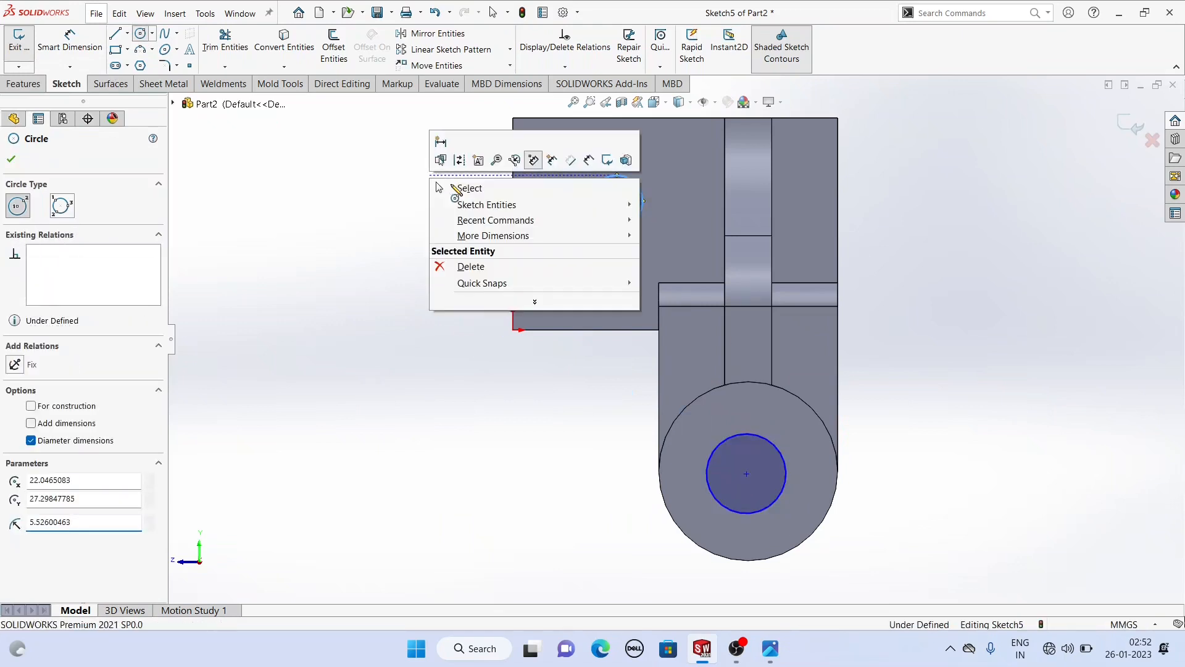
left_click(469, 187)
key("f")
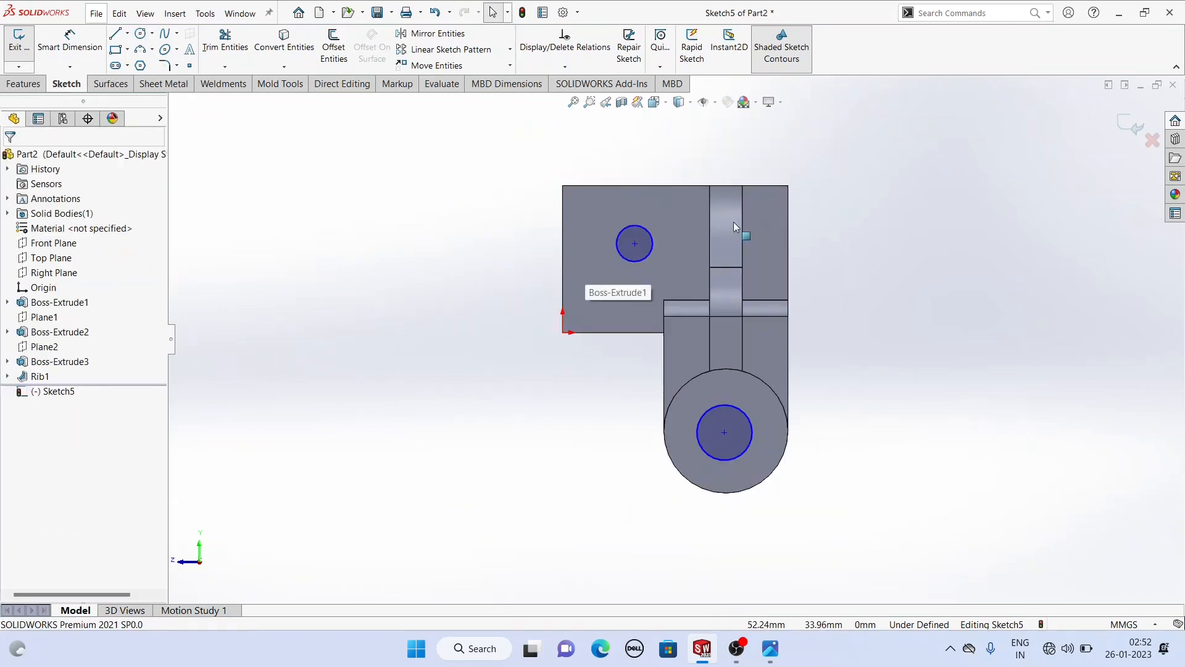
Make the back plate circle and the boss circle equal in size.
left_click(643, 264)
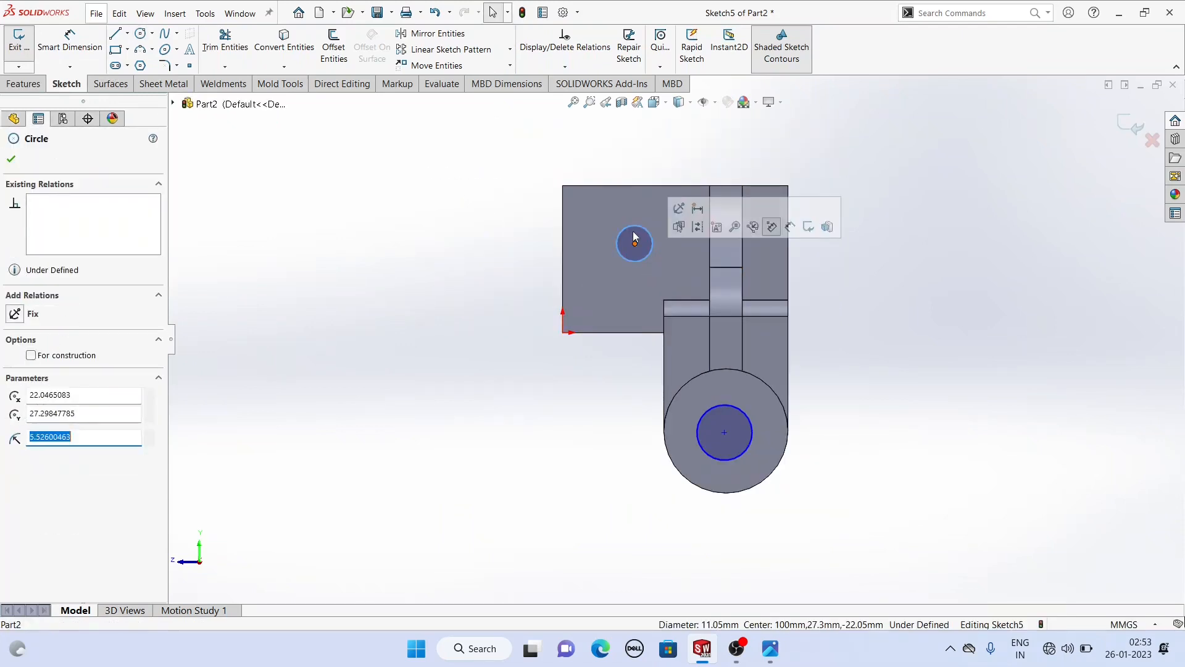
left_click(743, 451, "ctrl")
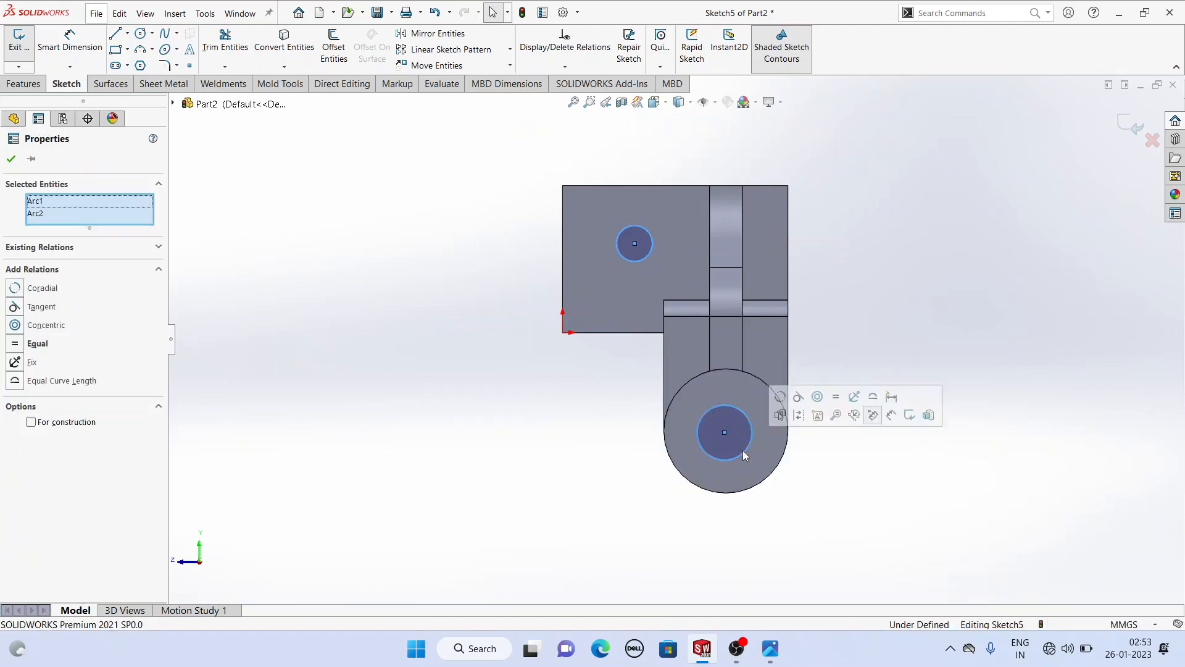
left_click(836, 396)
left_click(608, 401)
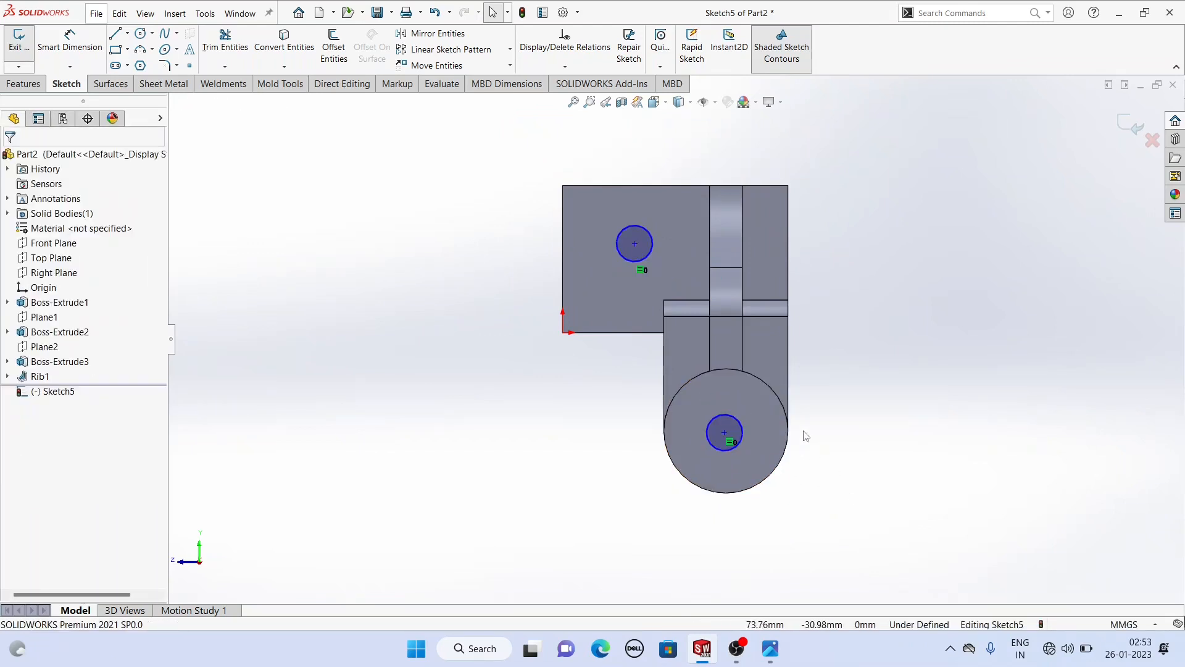
Make the small boss circle concentric with the boss's outer circular edge.
left_click(734, 420, "ctrl")
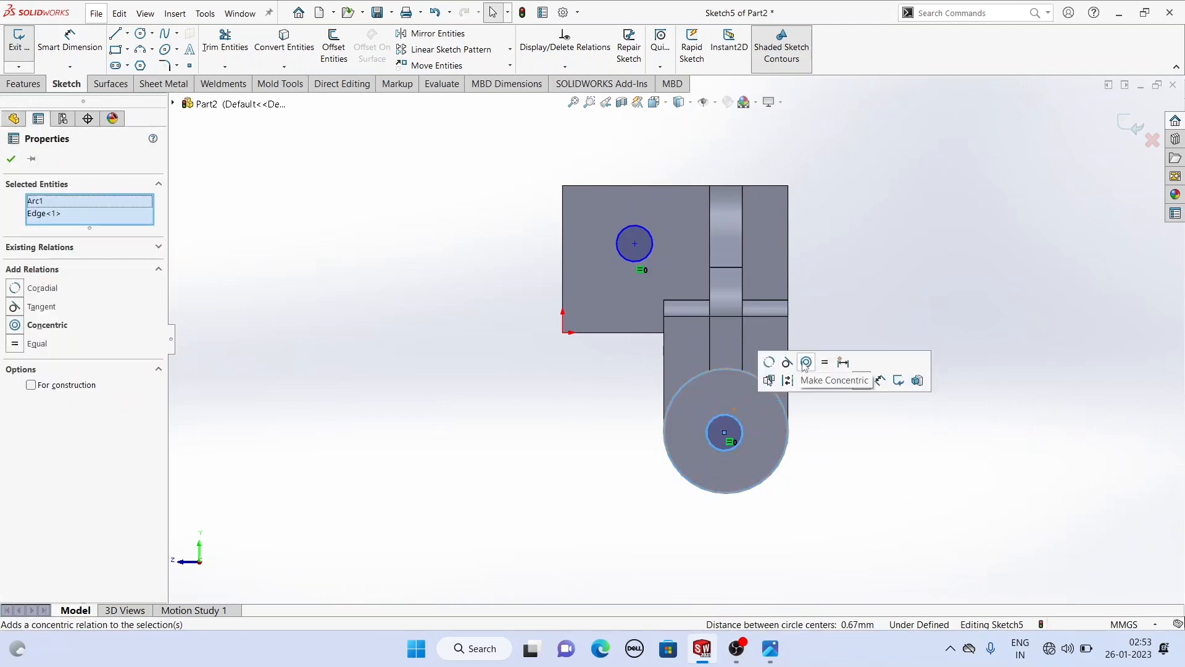
left_click(806, 363)
left_click(947, 484)
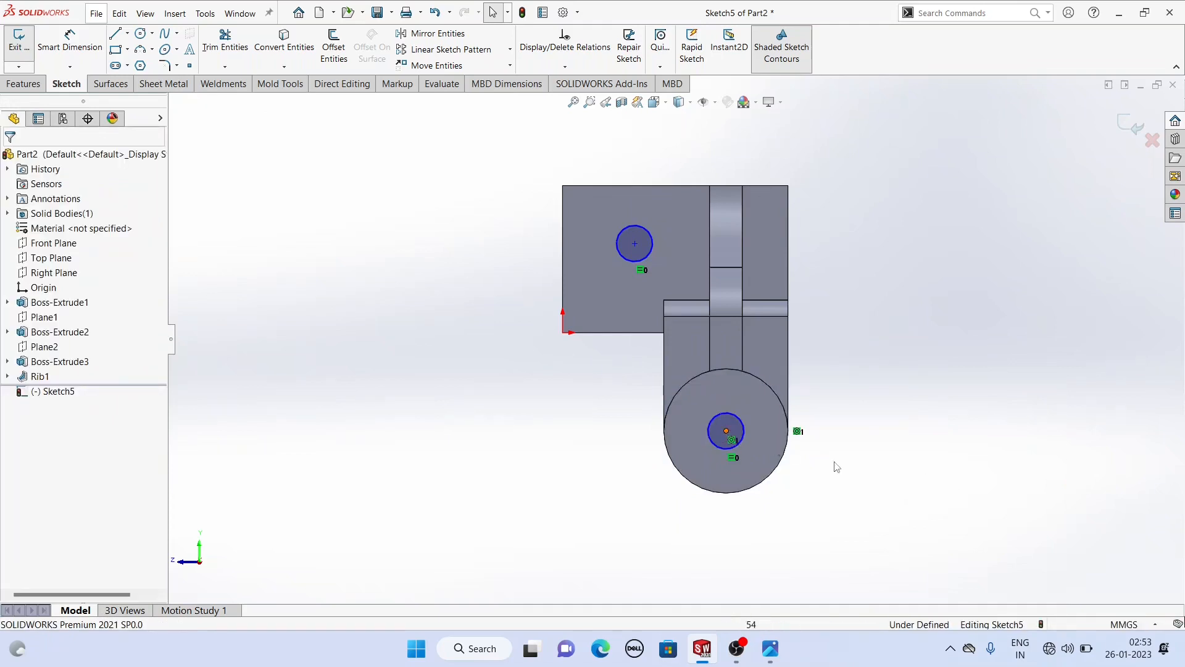
Dimension the boss circle with a diameter of 16 mm.
left_click(727, 431)
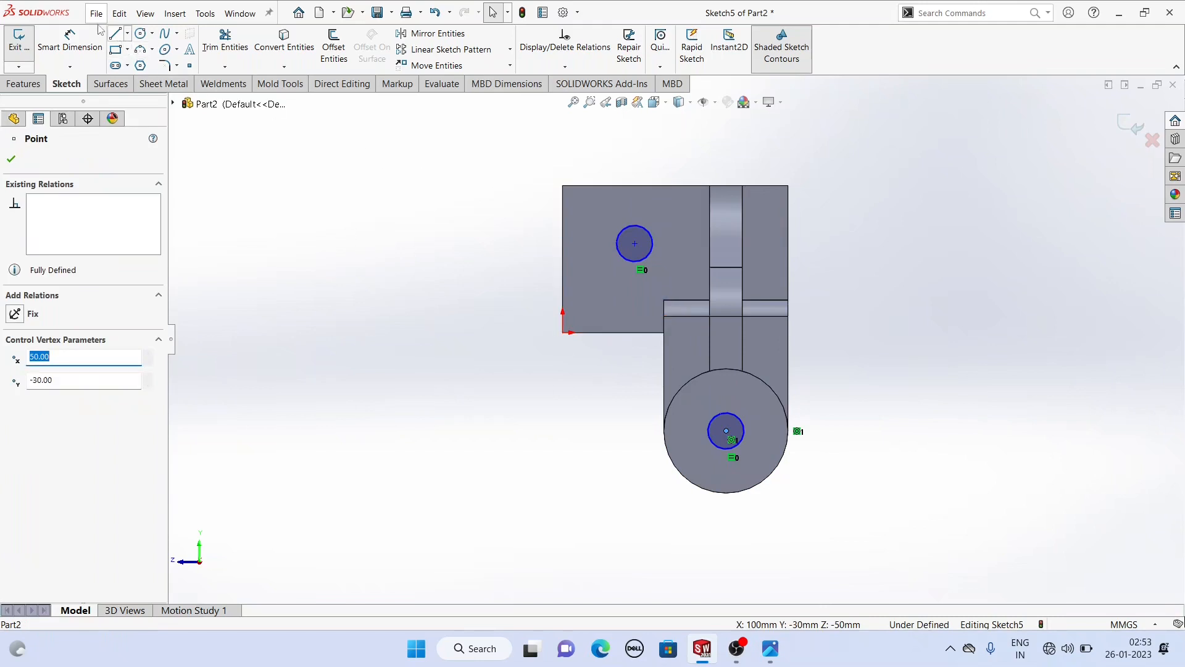
left_click(70, 44)
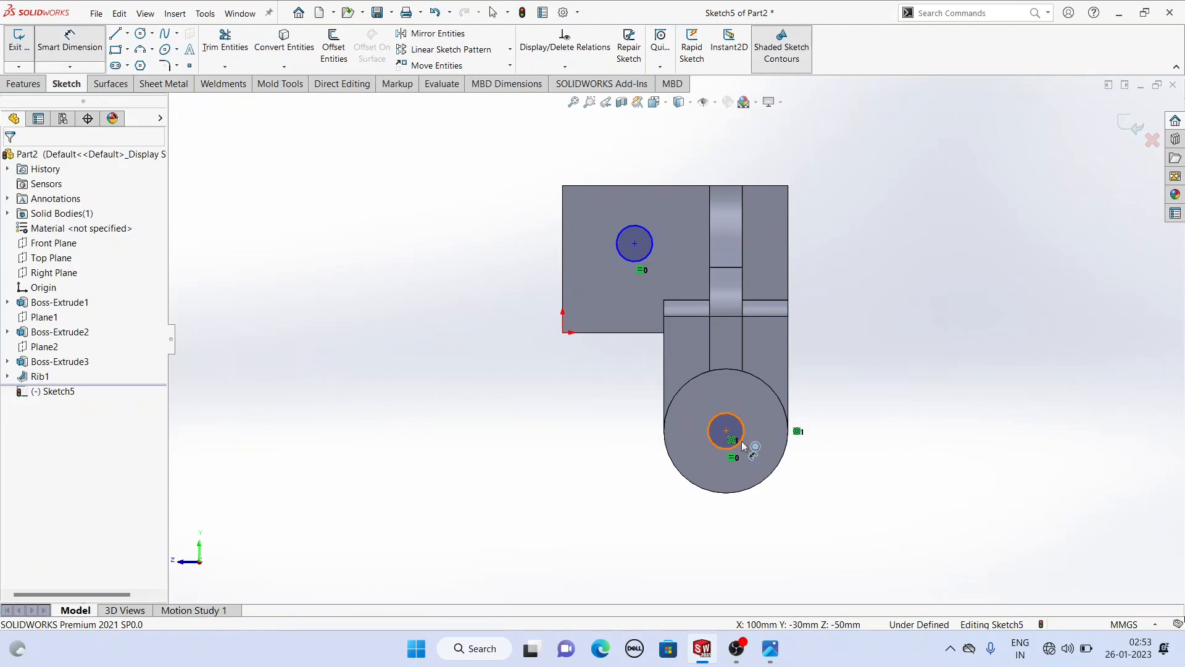
left_click(742, 441)
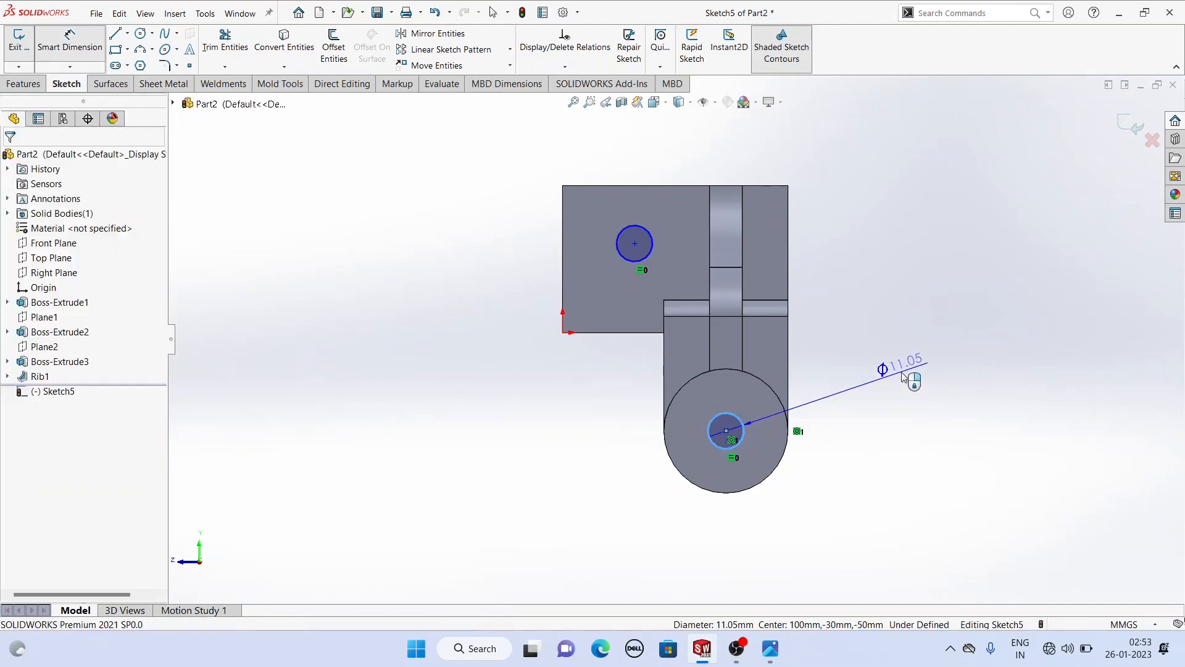
left_click(902, 370)
type("16")
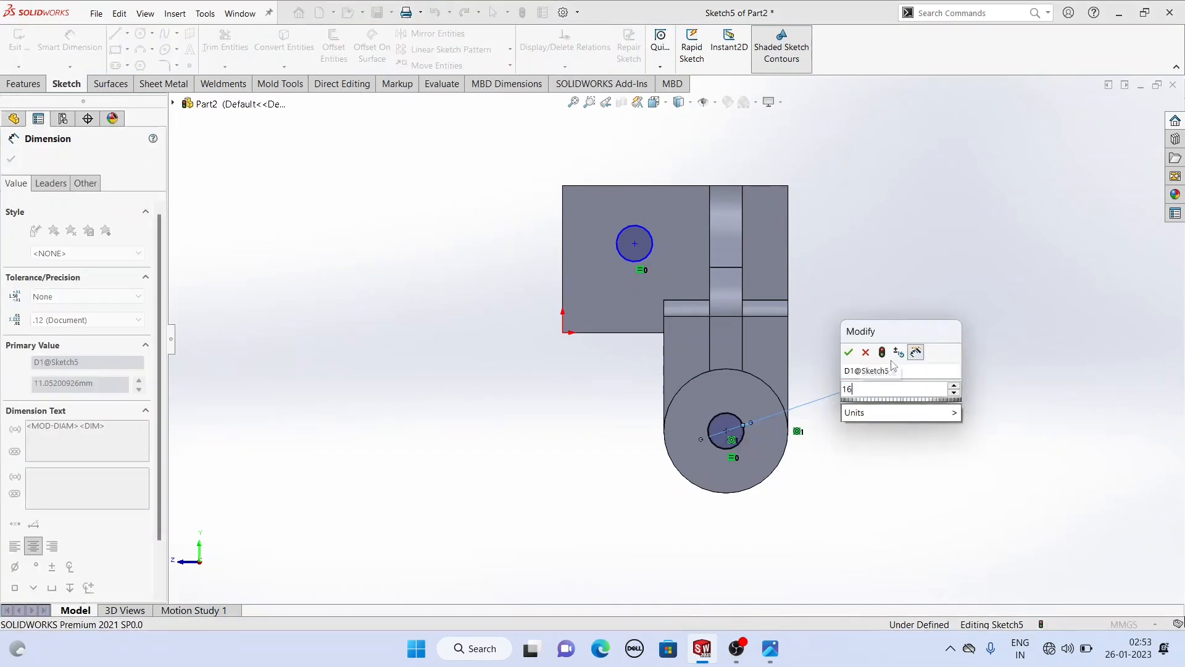
key("Return")
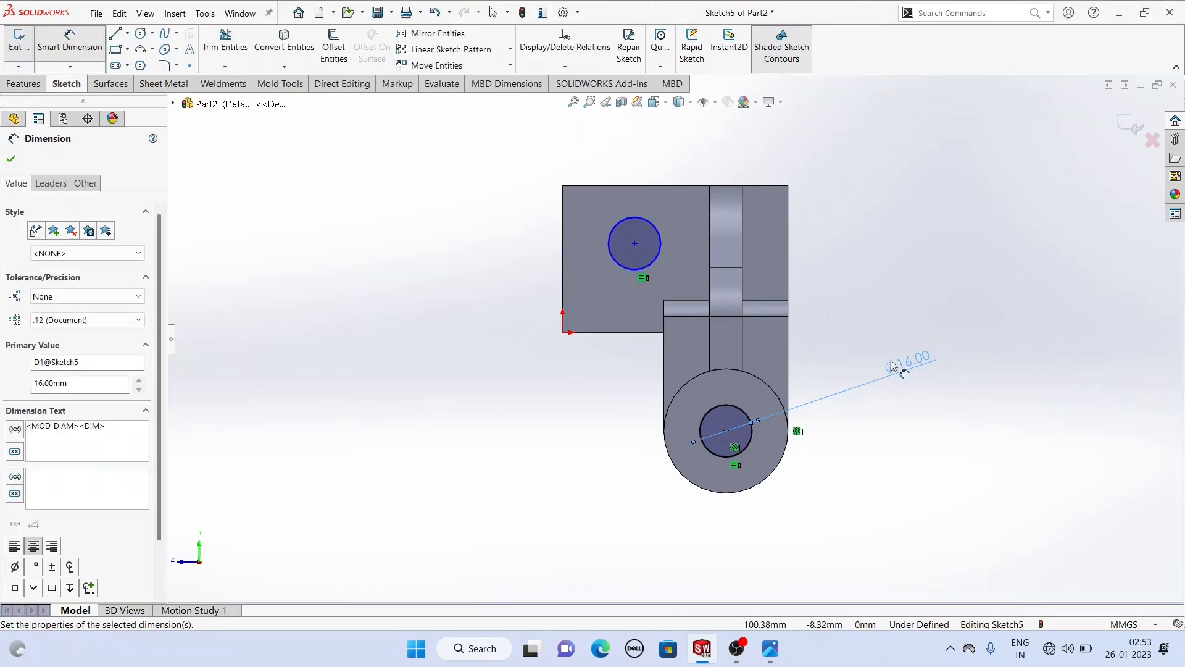
Dimension the back plate circle's centre 18 mm below the plate's upper edge.
left_click(636, 244)
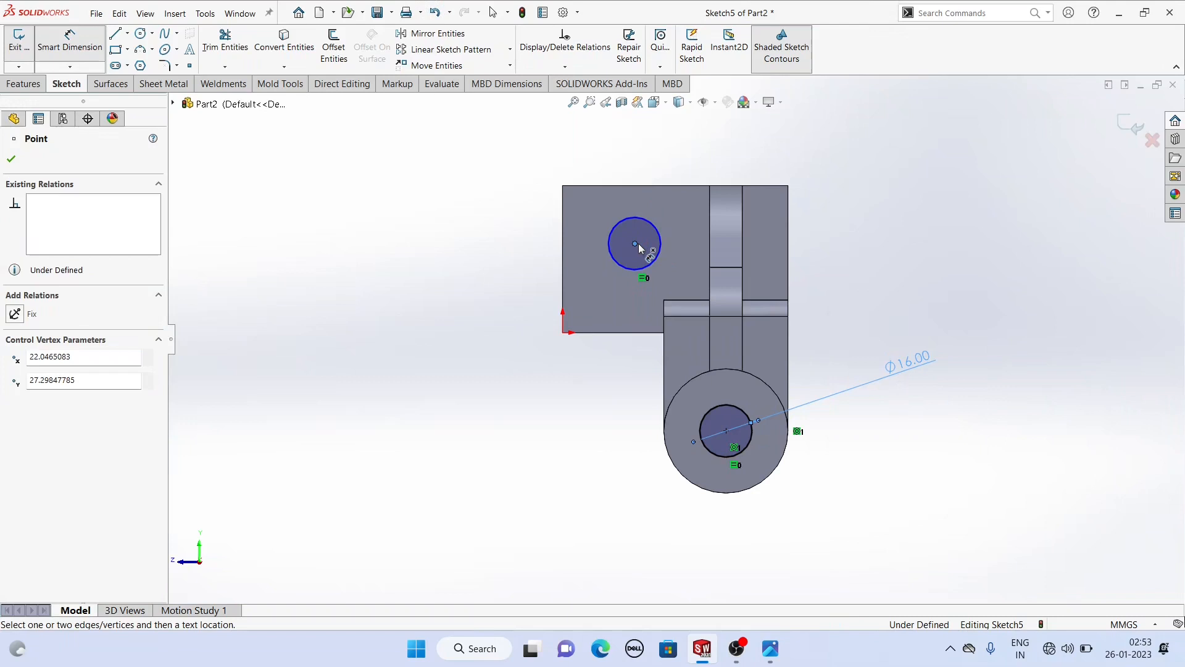
left_click(627, 184)
left_click(412, 205)
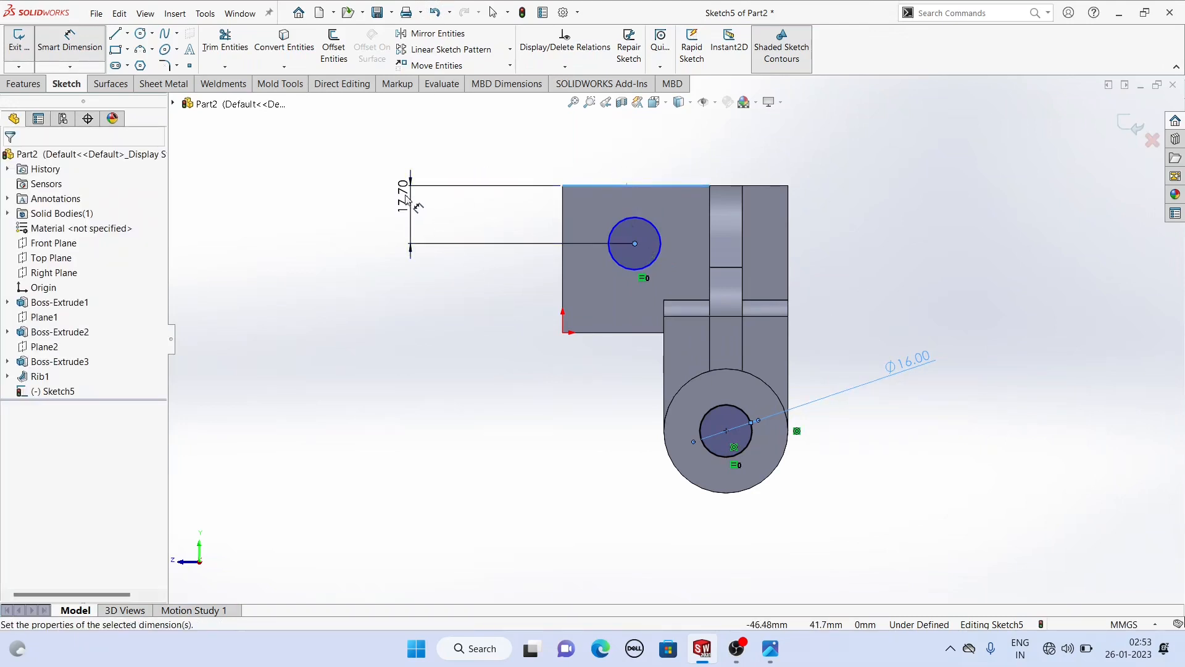
key("Return")
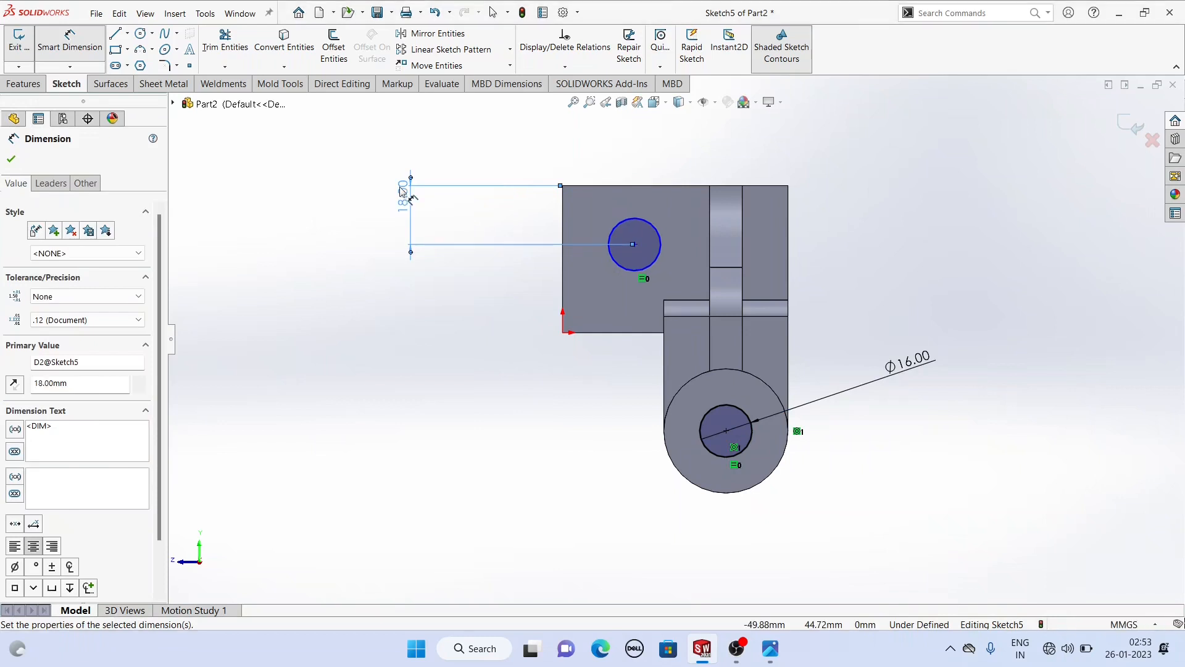
Dimension the back plate circle's centre 22 mm from the plate's vertical side edge at the origin and finish dimensioning.
left_click(562, 285)
left_click(632, 247)
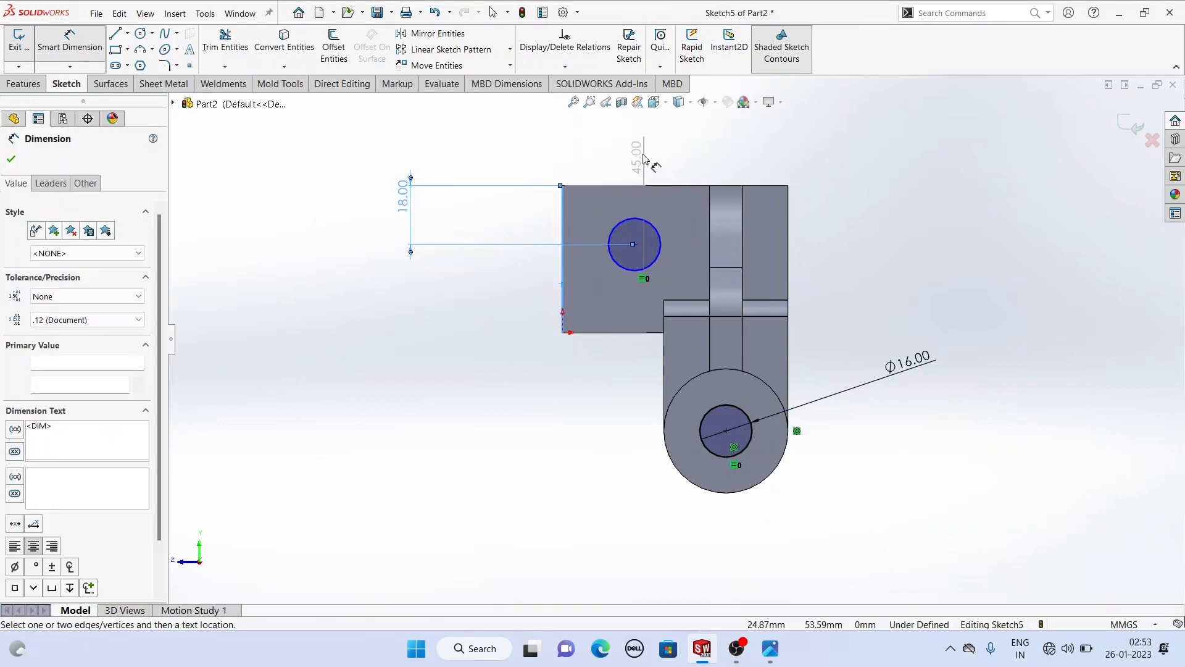
left_click(635, 244)
left_click(610, 168)
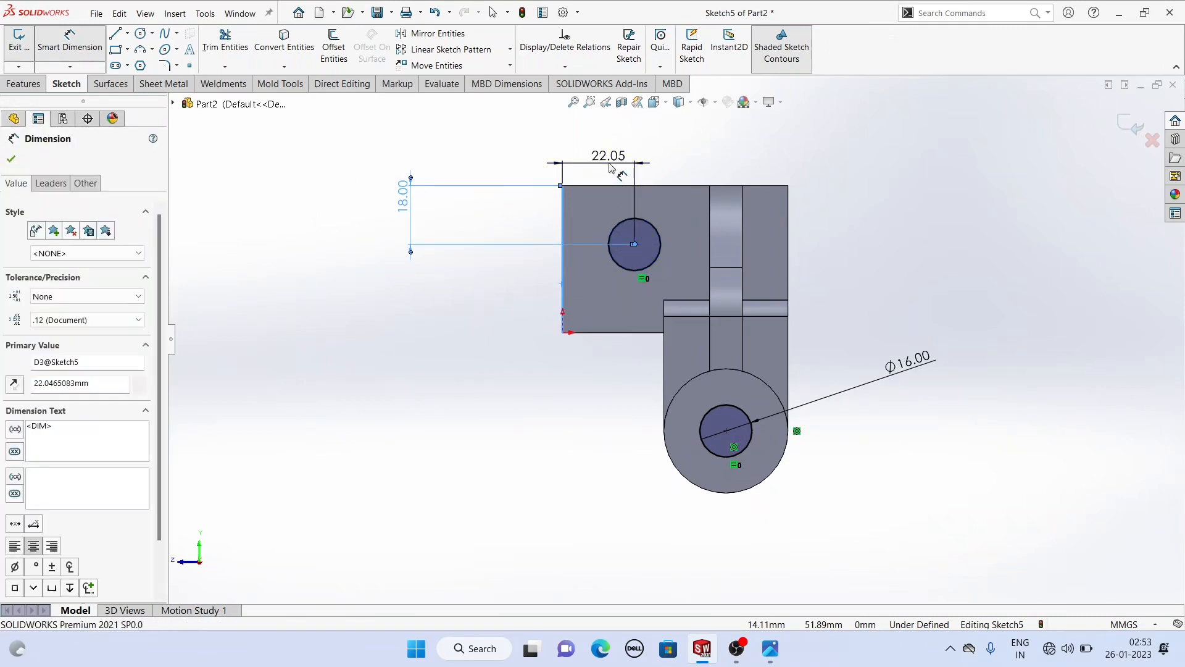
type("22")
key("Return")
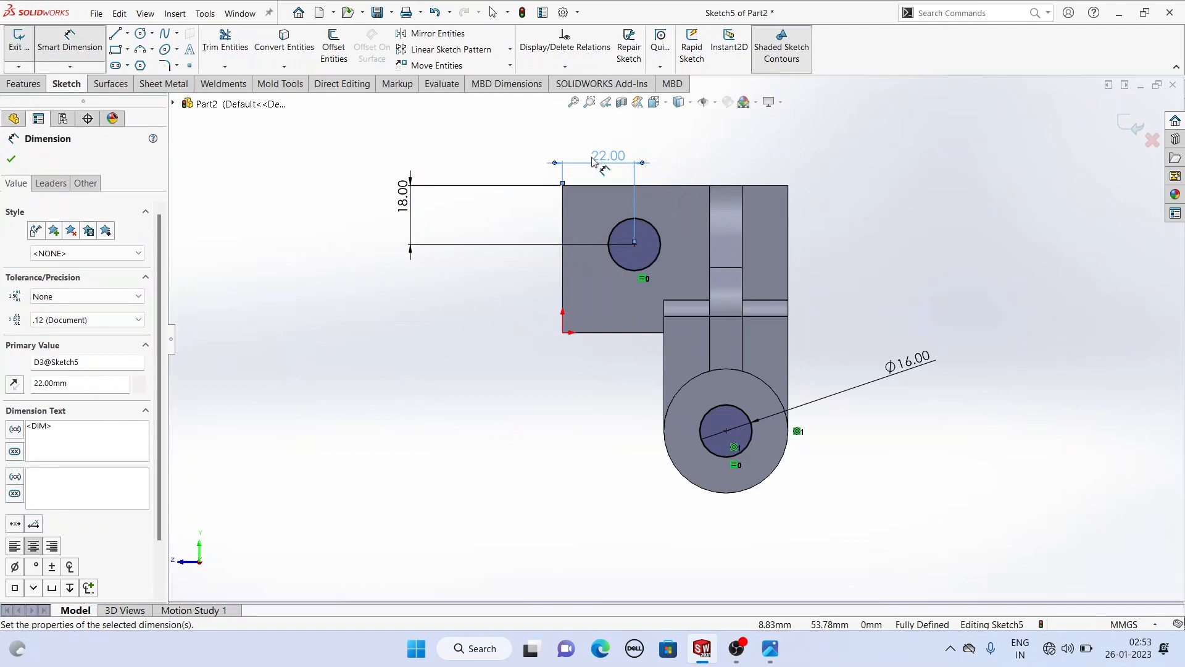
right_click(249, 189)
left_click(287, 231)
Cut both 16 mm circles through the back plate and boss with an Extruded Cut set to Through All - Both.
middle_click_drag(426, 242, 487, 267)
scroll(629, 270, "up", 1)
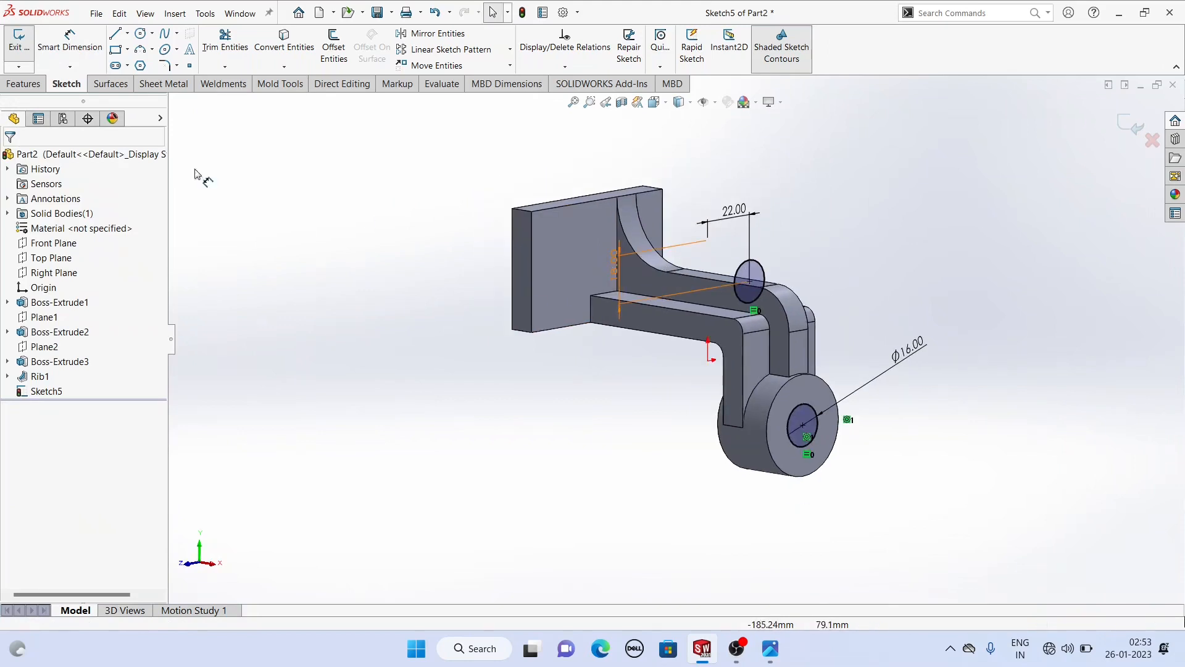
left_click(23, 84)
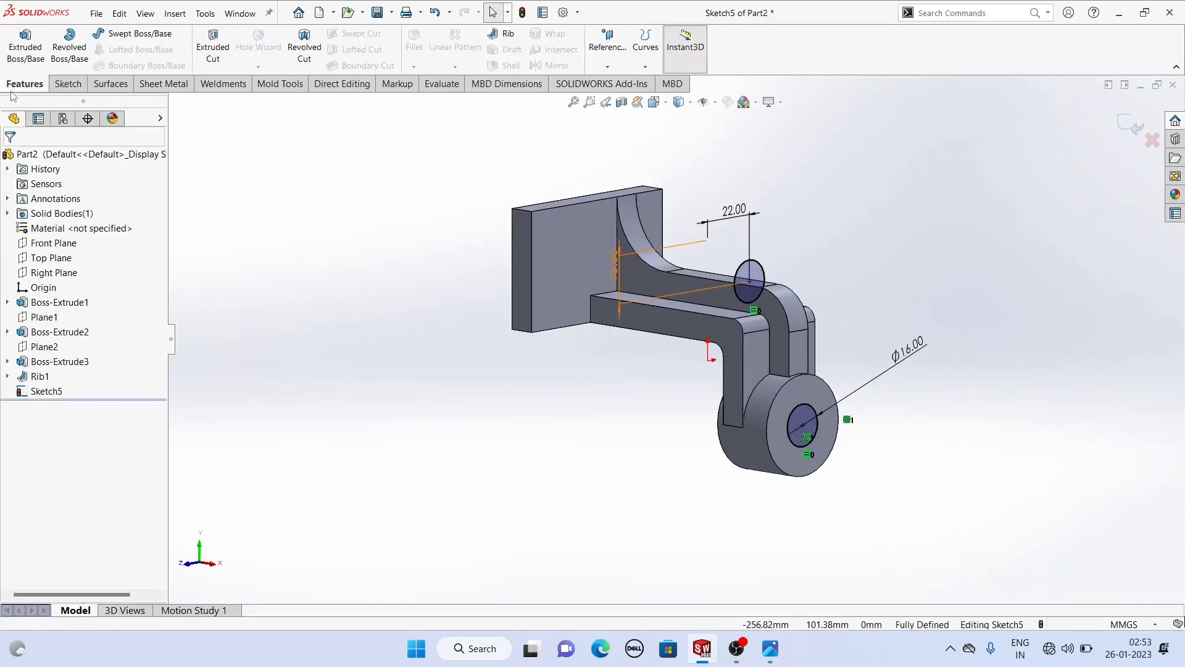
left_click(224, 64)
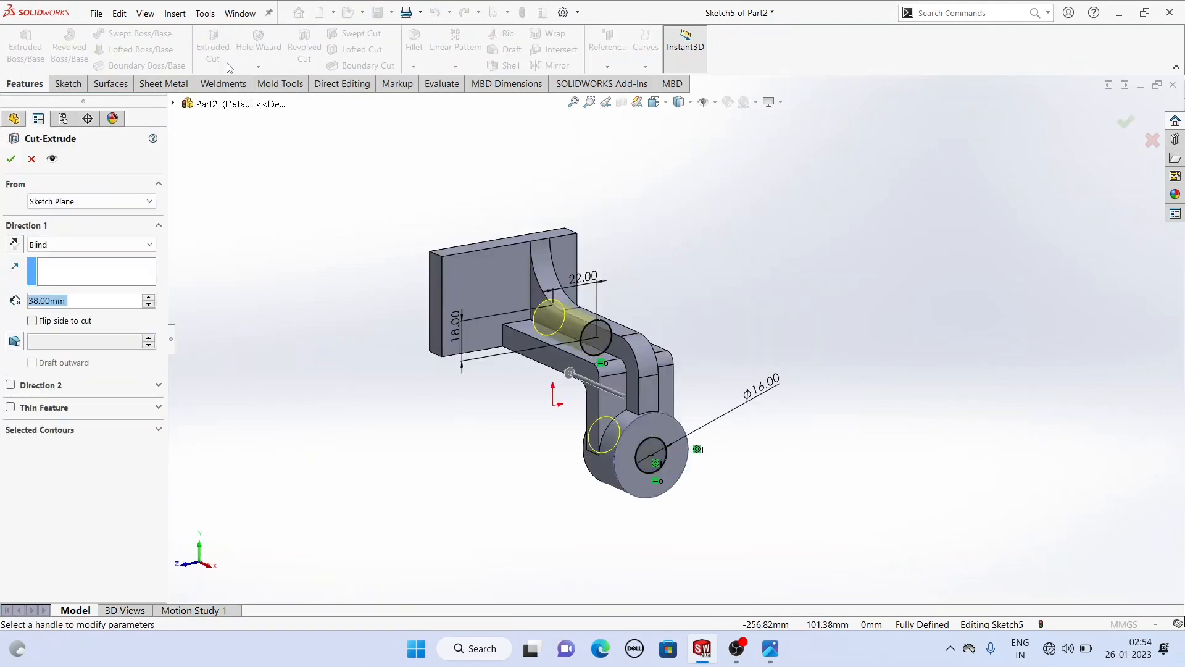
left_click(64, 245)
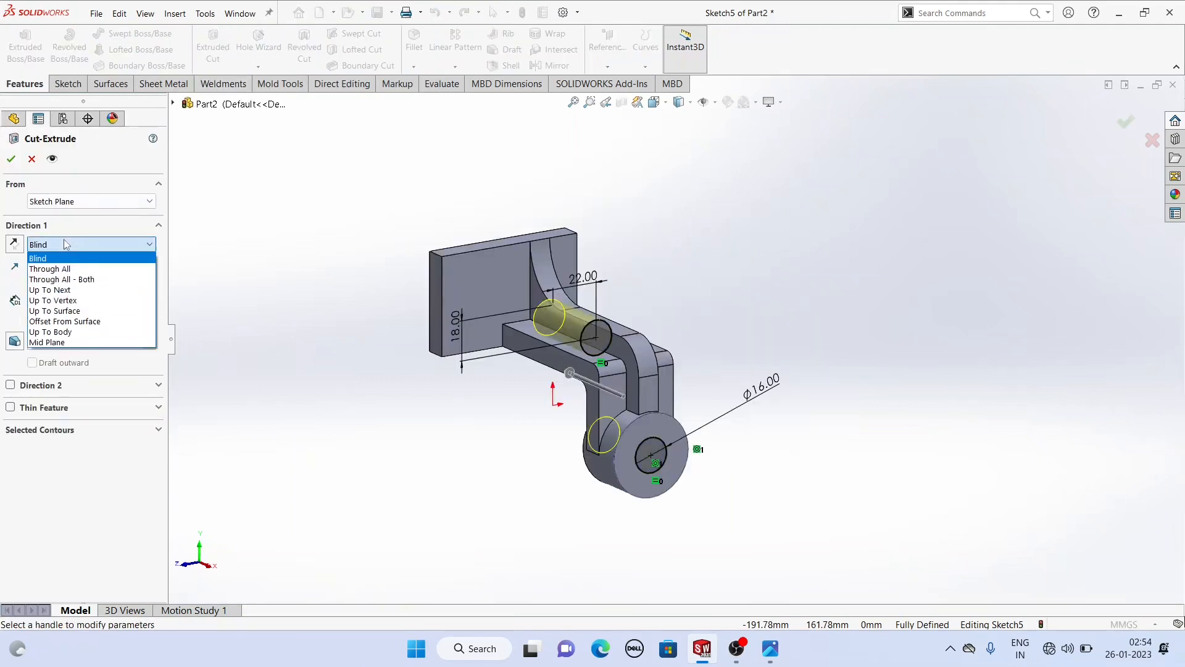
left_click(74, 281)
middle_click_drag(441, 350, 376, 350)
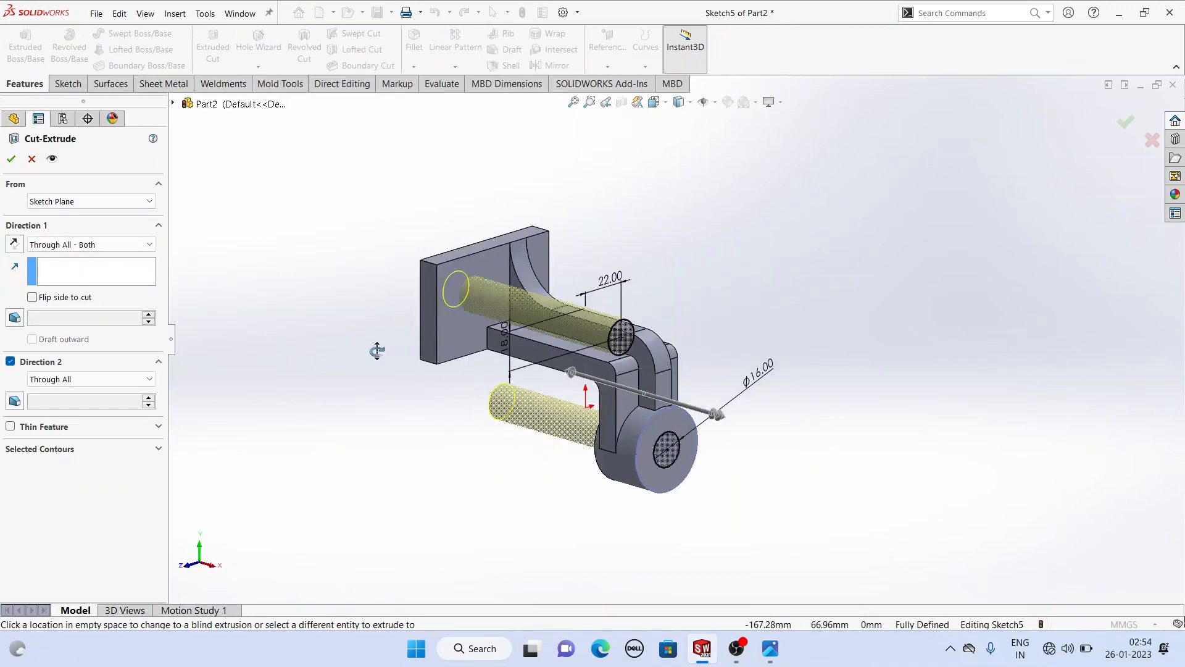
left_click(11, 160)
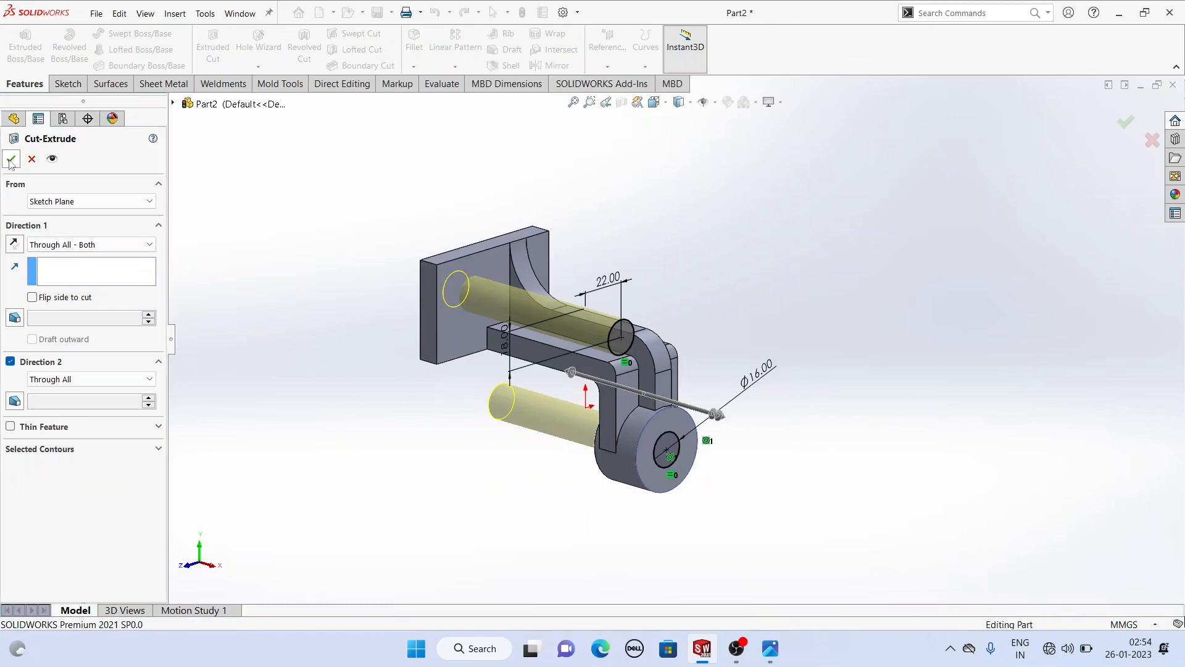
Apply the polished zinc appearance from the metal appearances to the whole bracket.
middle_click_drag(524, 373, 550, 391)
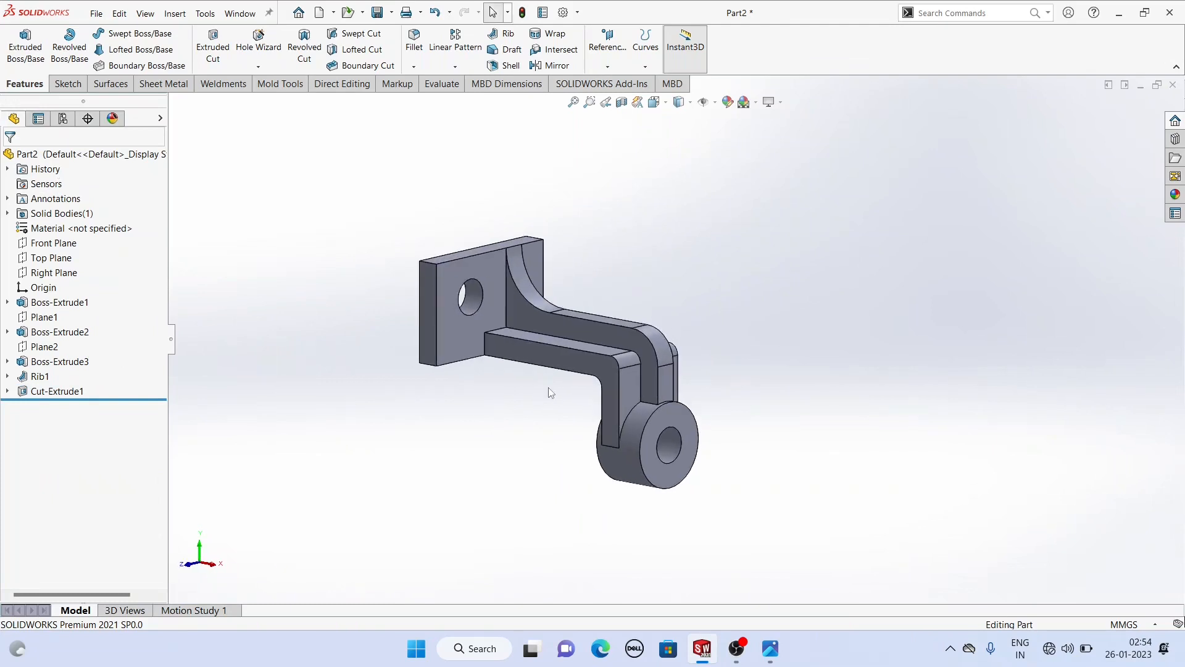
scroll(581, 390, "down", 2)
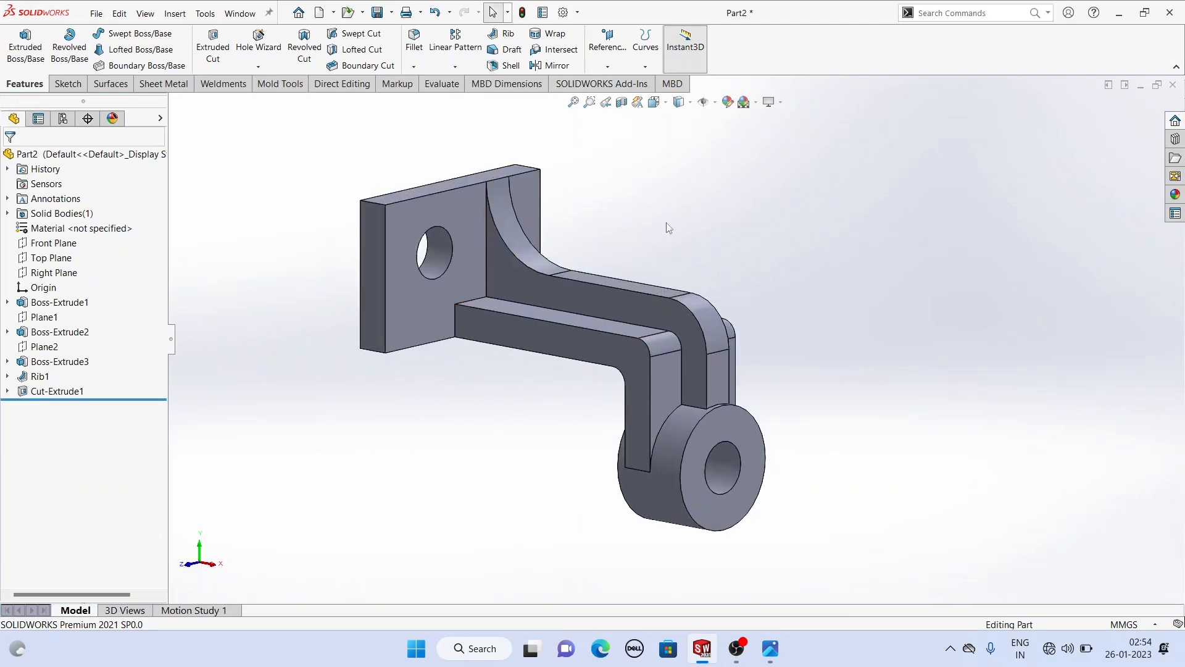
left_click(1175, 195)
double_click(1037, 125)
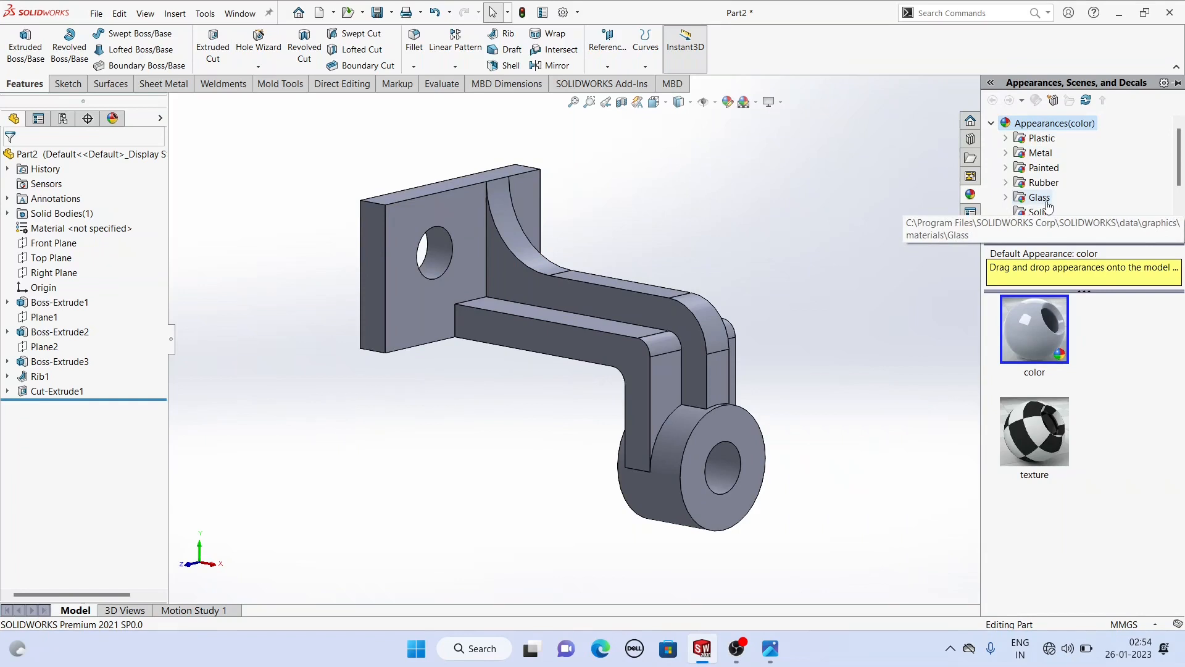
left_click(1006, 153)
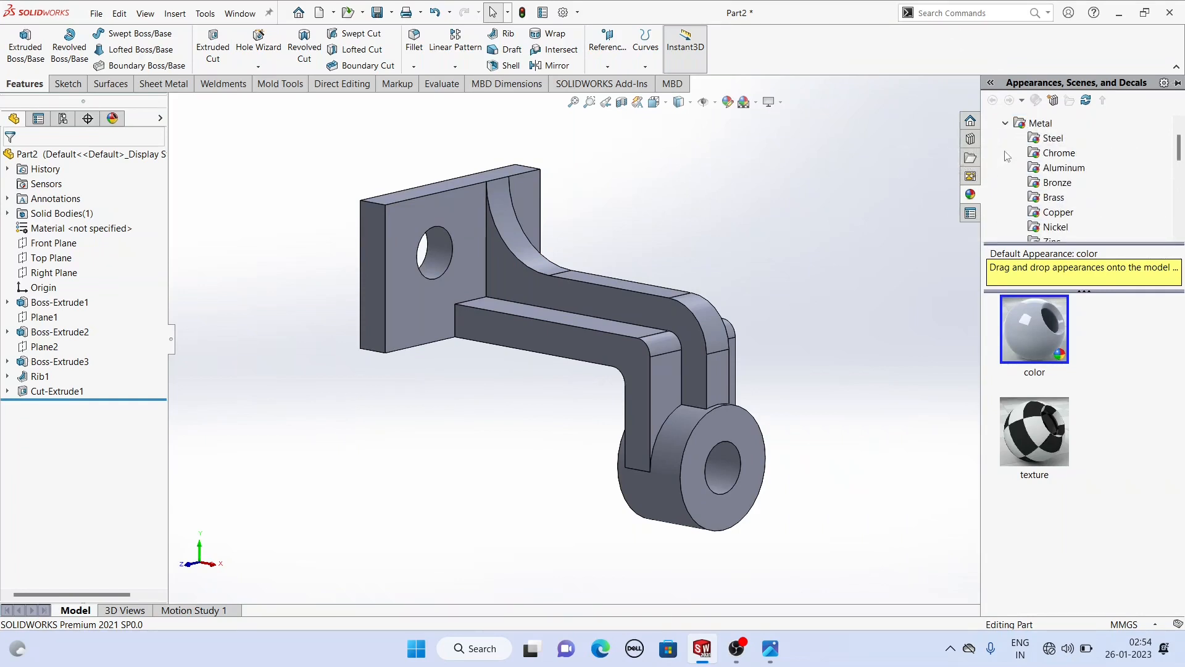
scroll(1025, 173, "down", 1)
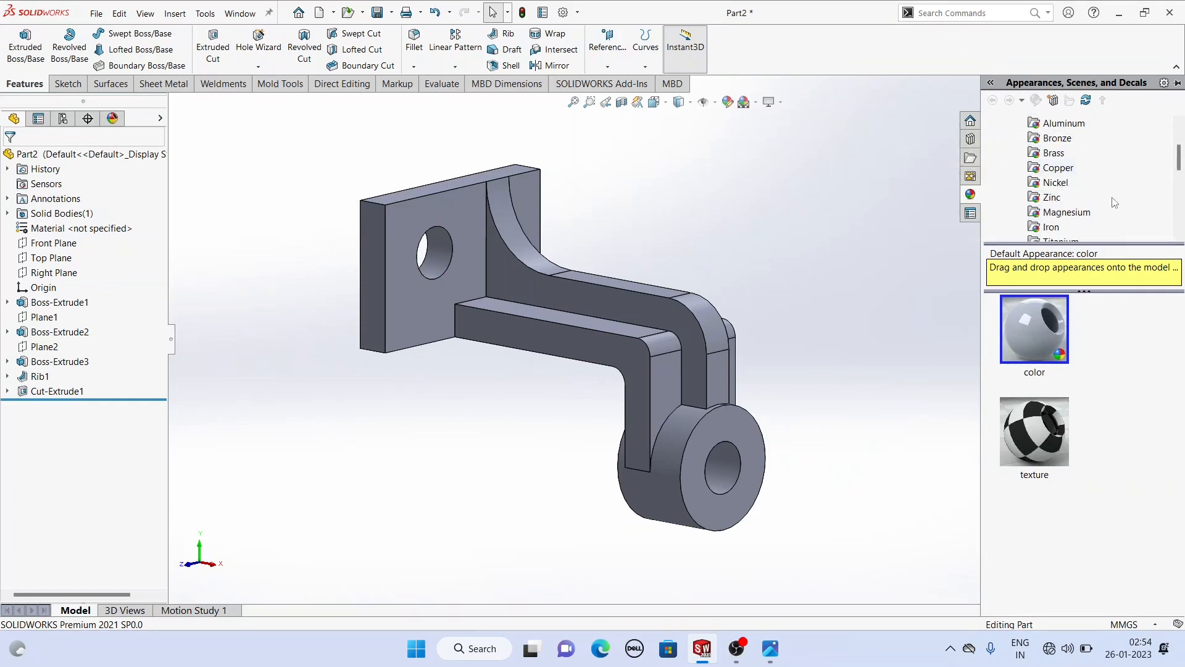
left_click(1050, 198)
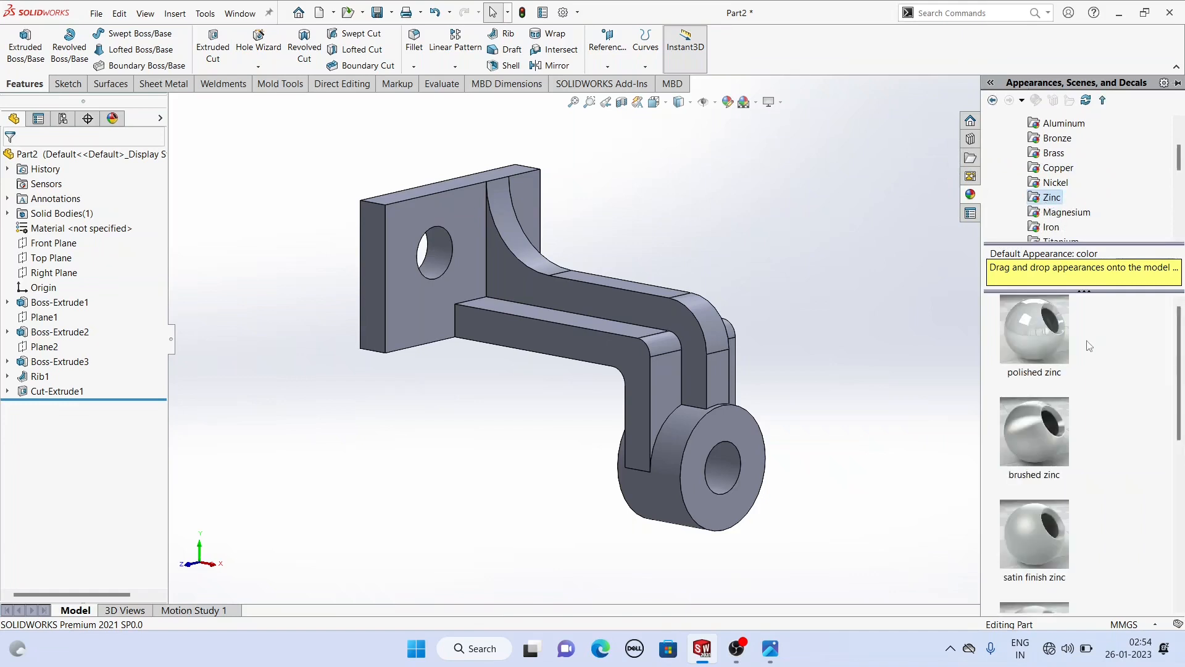
double_click(1027, 355)
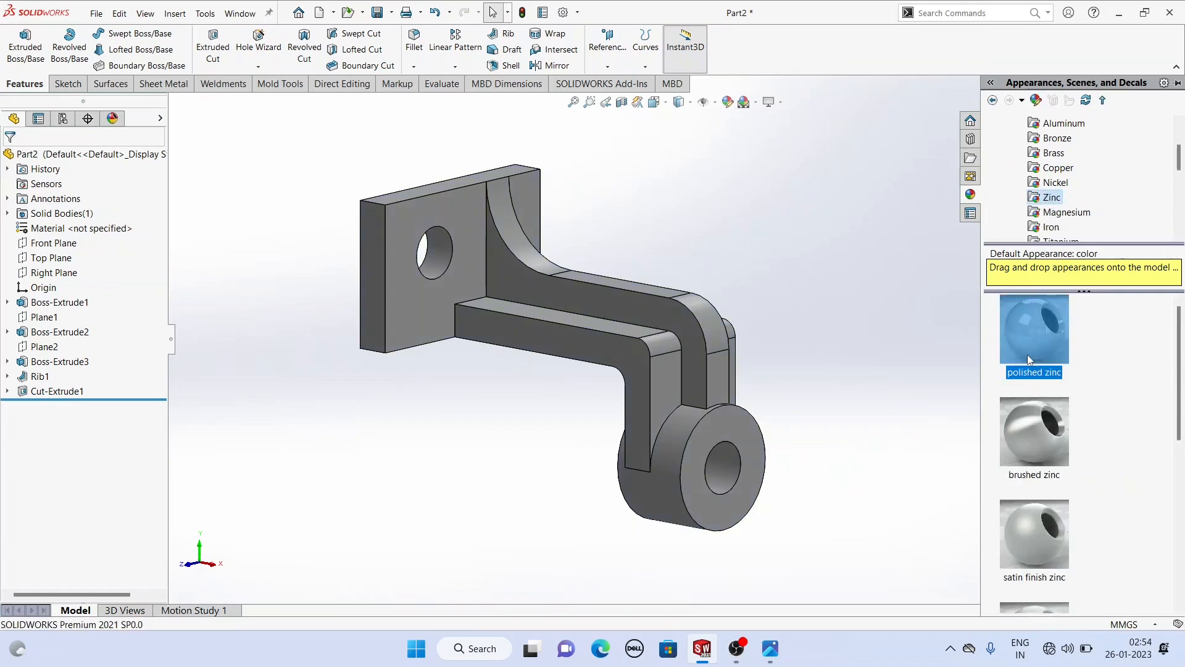
middle_click_drag(825, 329, 546, 357)
scroll(546, 357, "down", 1)
scroll(547, 357, "up", 1)
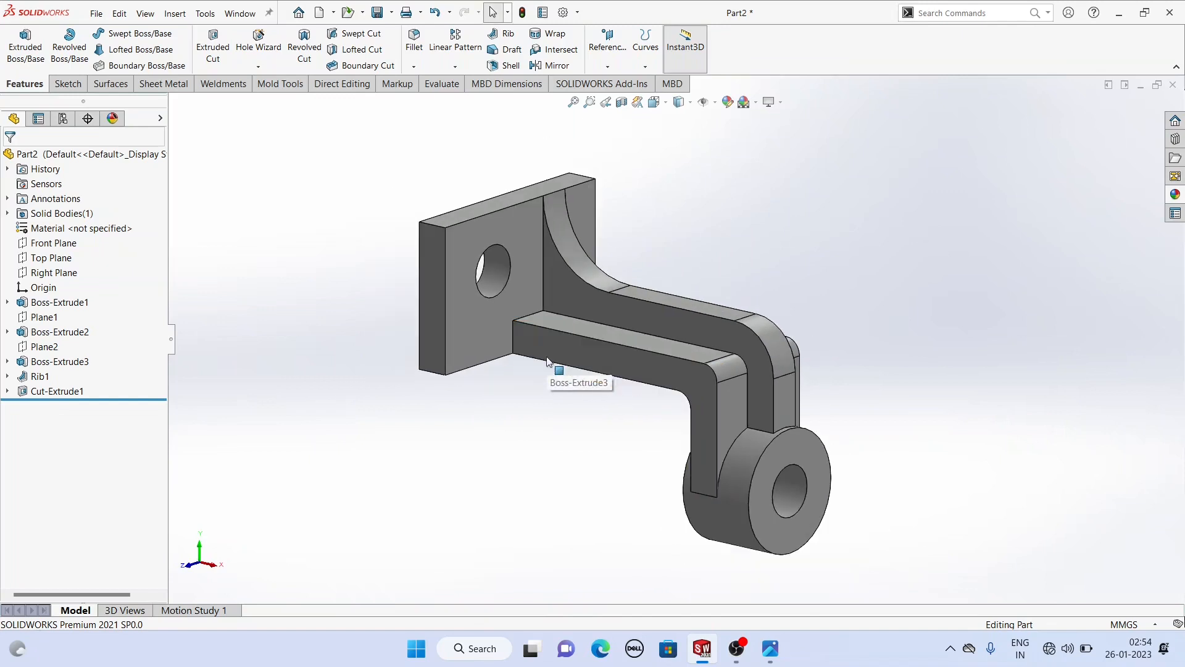